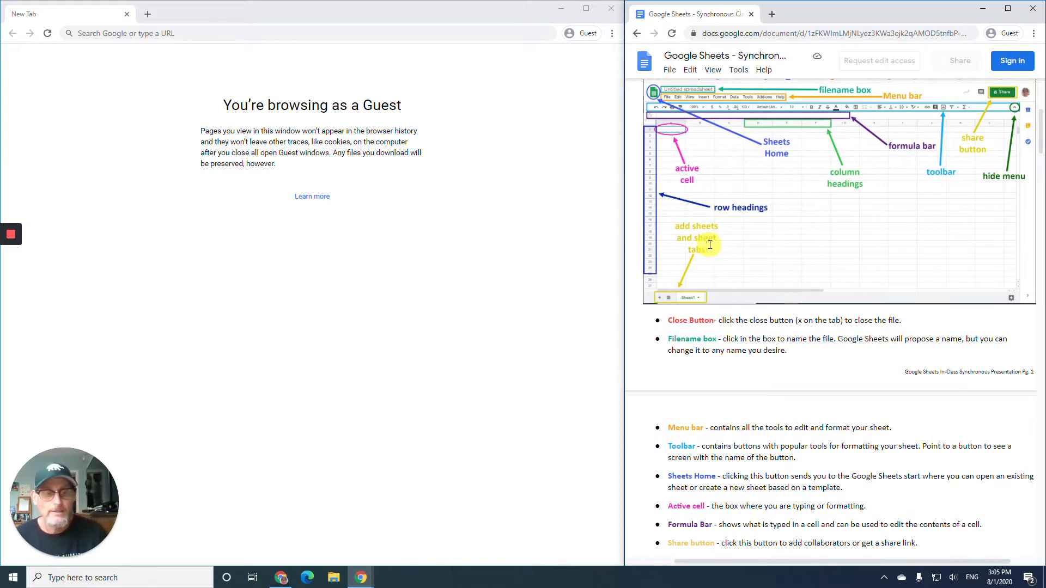
- Scroll the instructions down to the Grow Your Skills 3.1 School Budget sample table
scroll(703, 240, down, 4)
scroll(712, 240, down, 5)
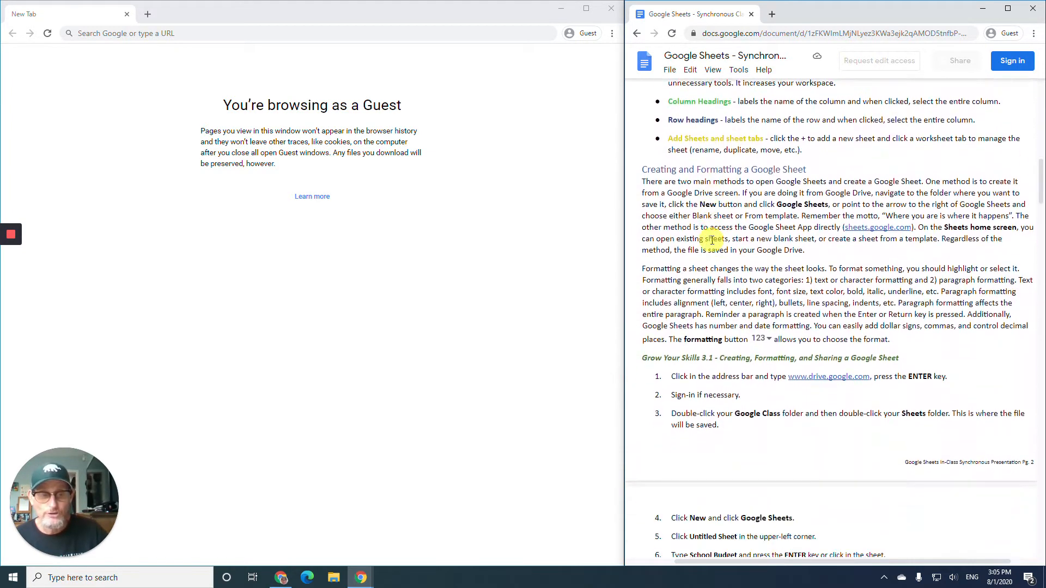
scroll(712, 240, down, 1)
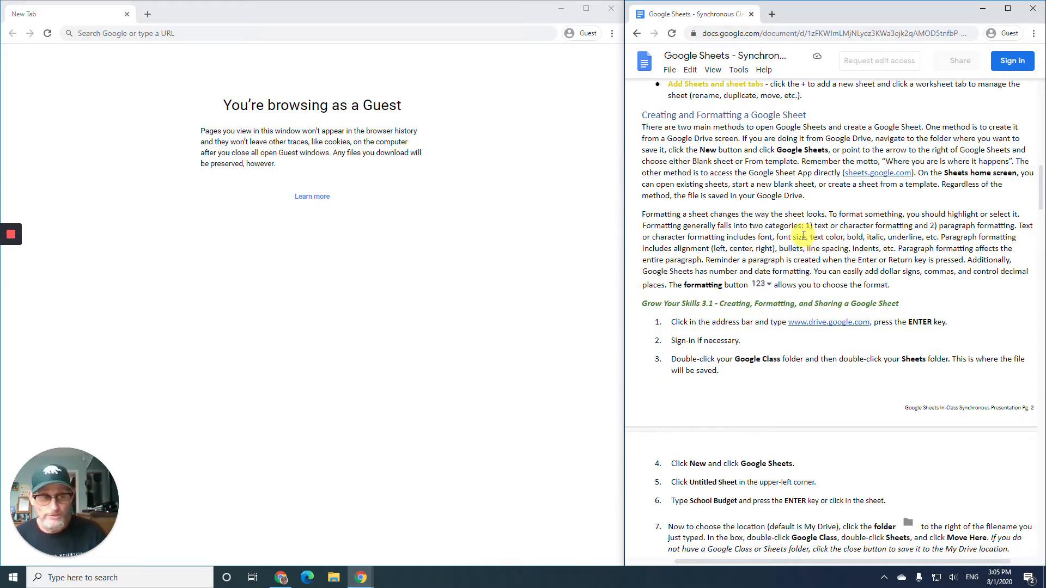
scroll(805, 233, down, 1)
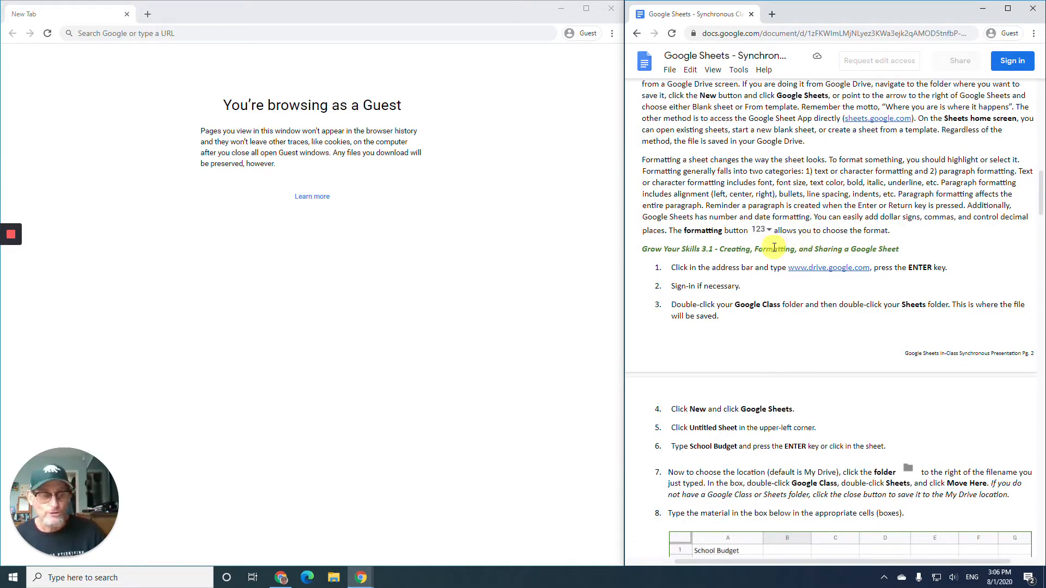
scroll(773, 248, down, 2)
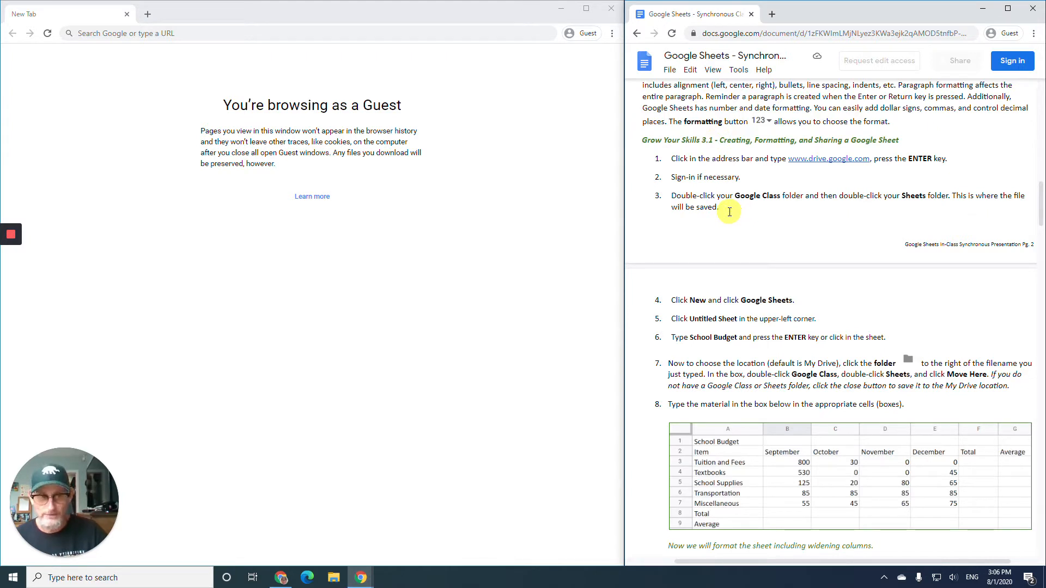
scroll(729, 212, down, 1)
scroll(729, 212, down, 1)
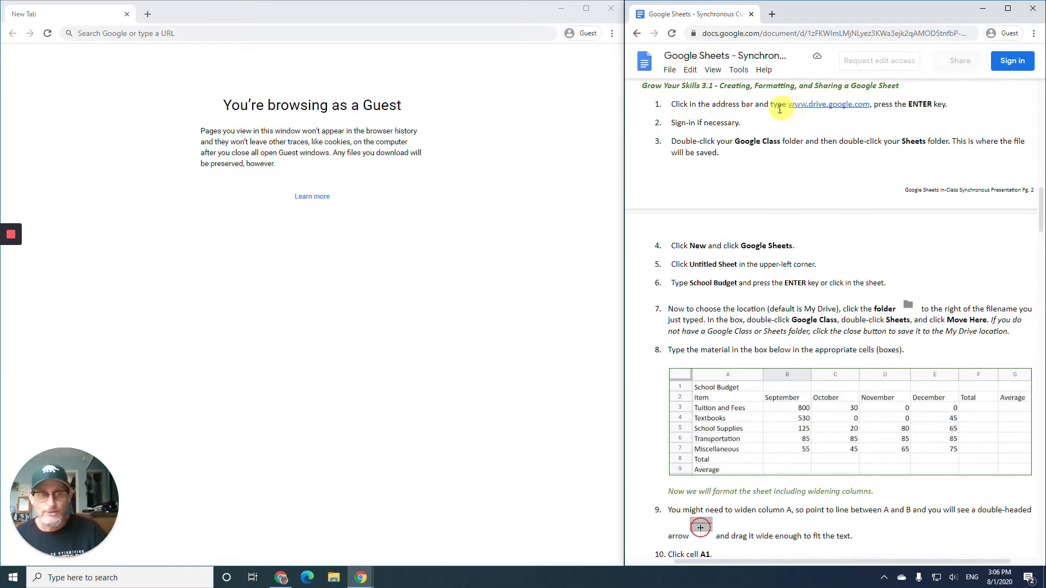
- Go to drive.google.com in the guest Chrome window
click(203, 35)
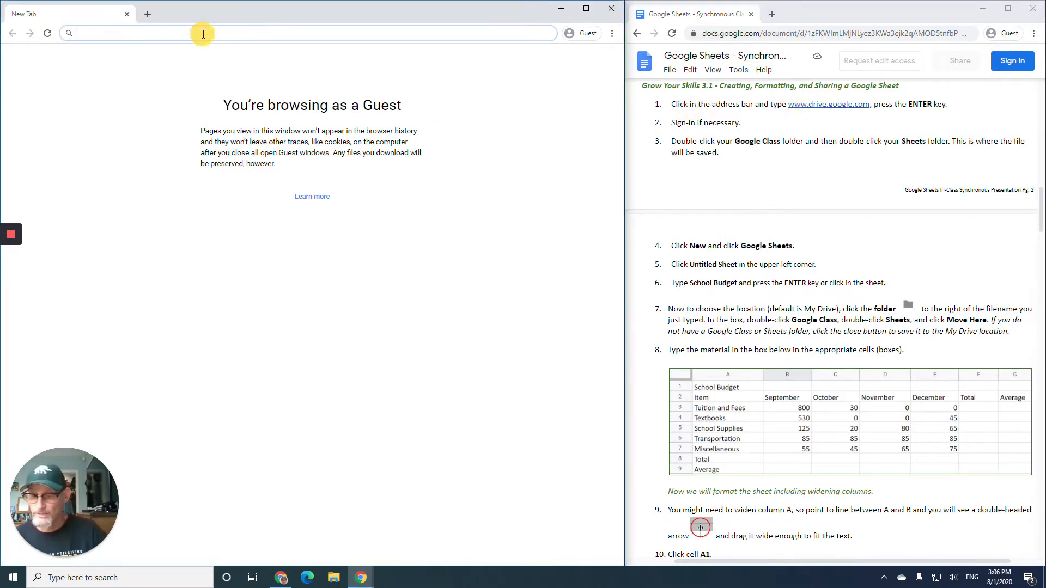
text(drive)
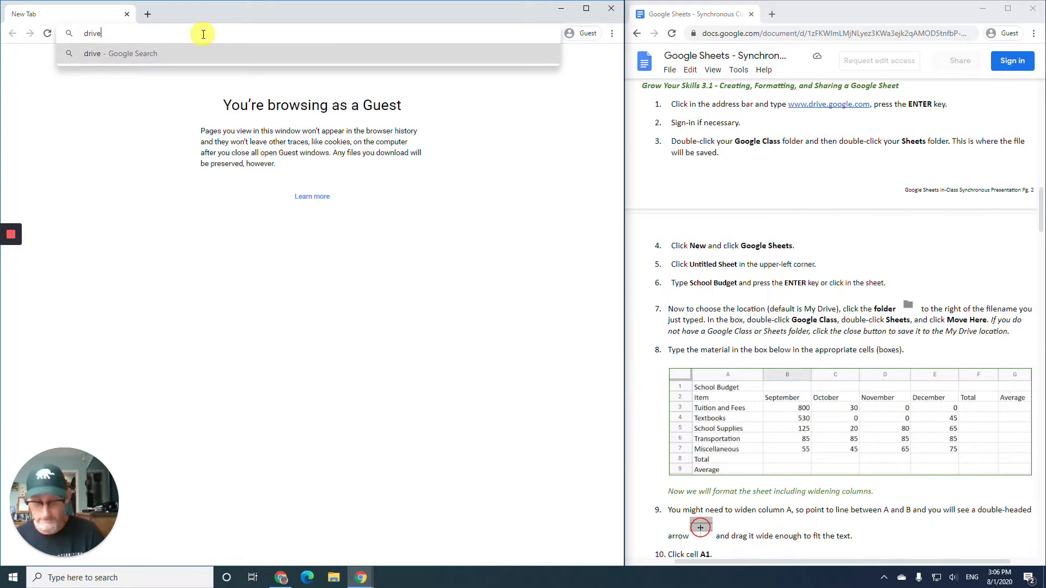
text(.google)
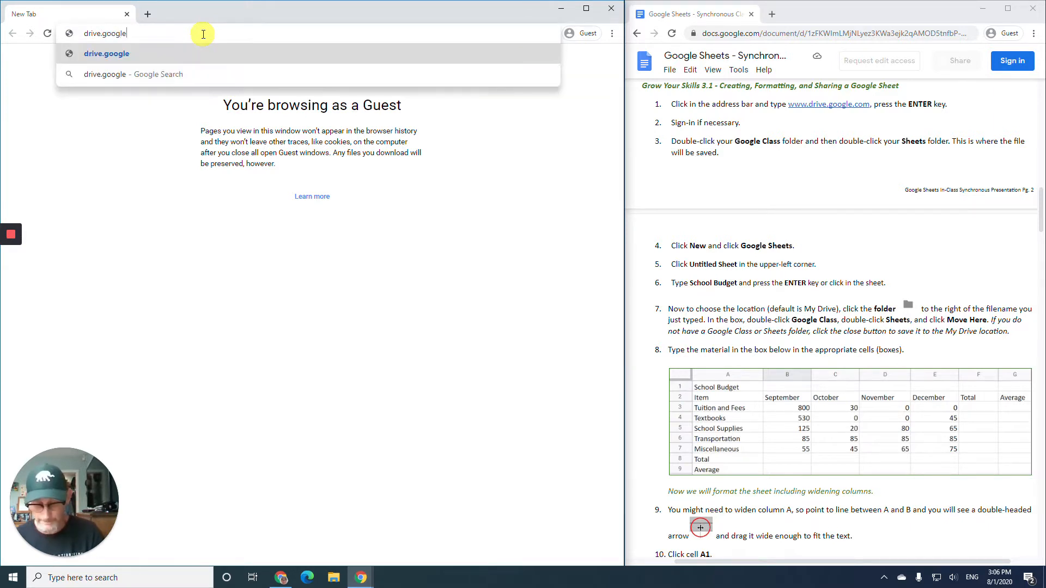
text(.com)
key(Return)
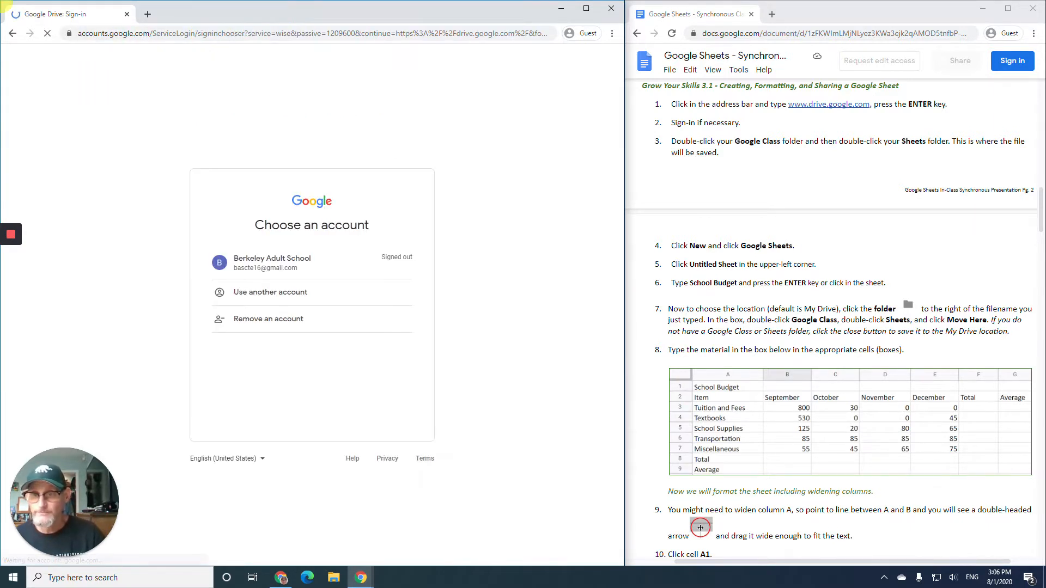
- Sign in with the school account, re-entering the password after the first attempt is rejected
click(282, 263)
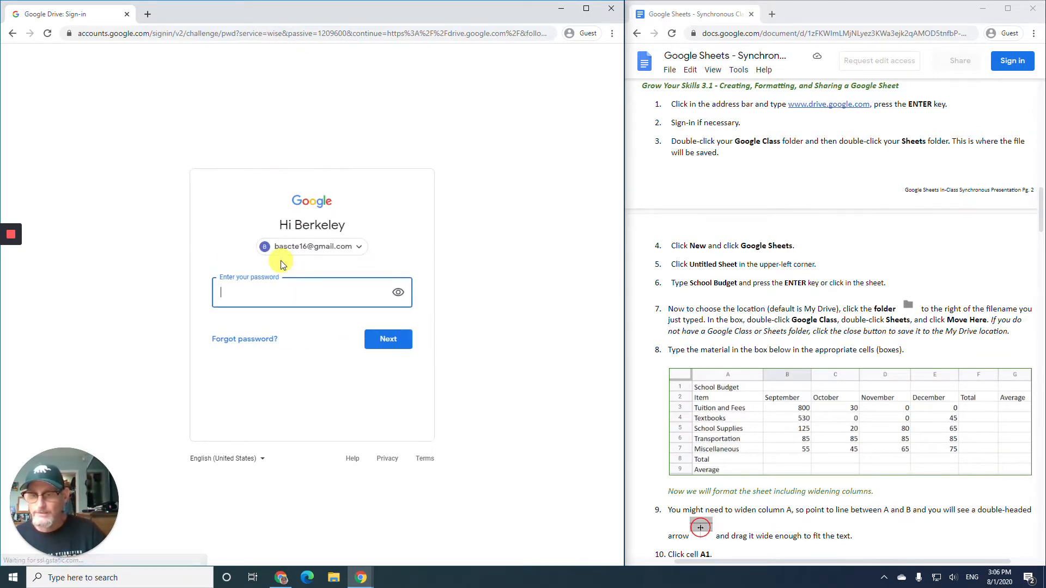
text(••••••)
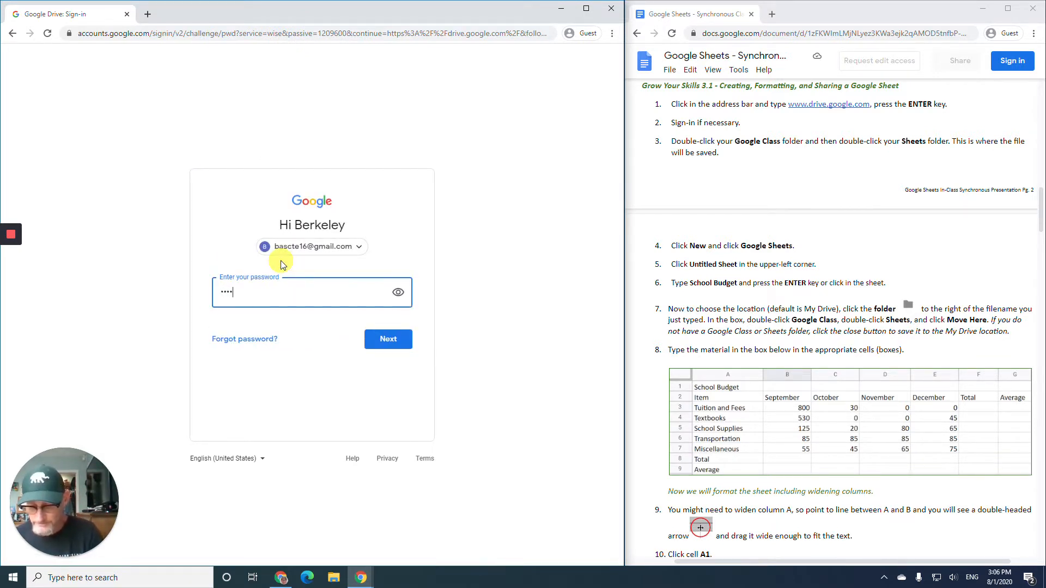
text(•••)
key(Return)
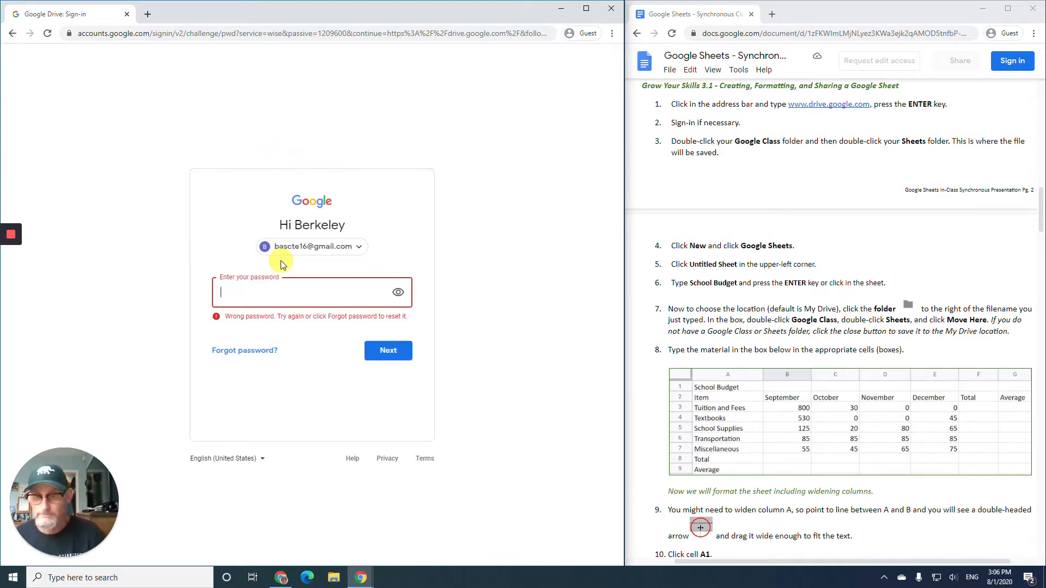
text(•••••••)
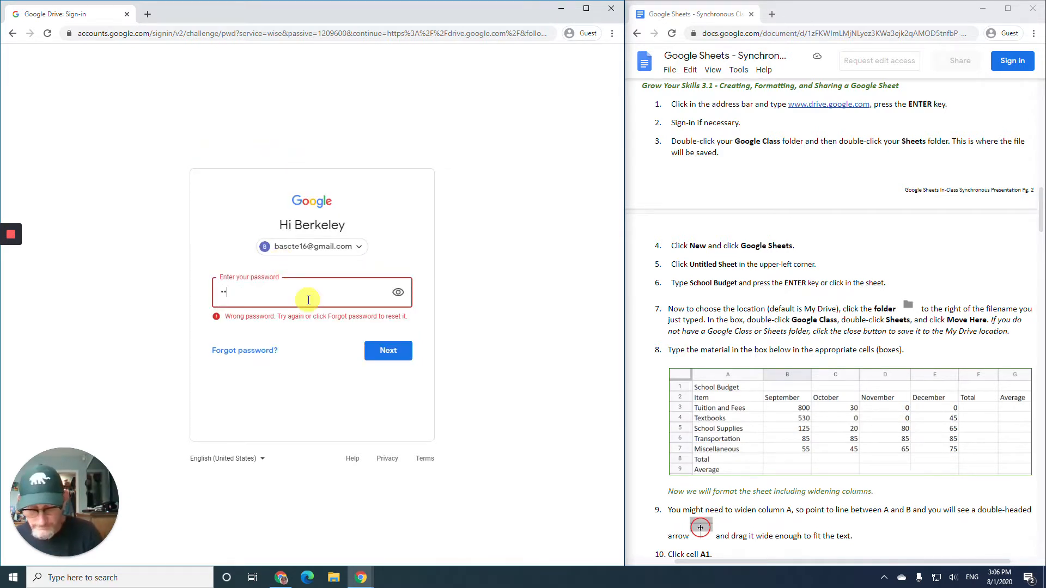
text(••••)
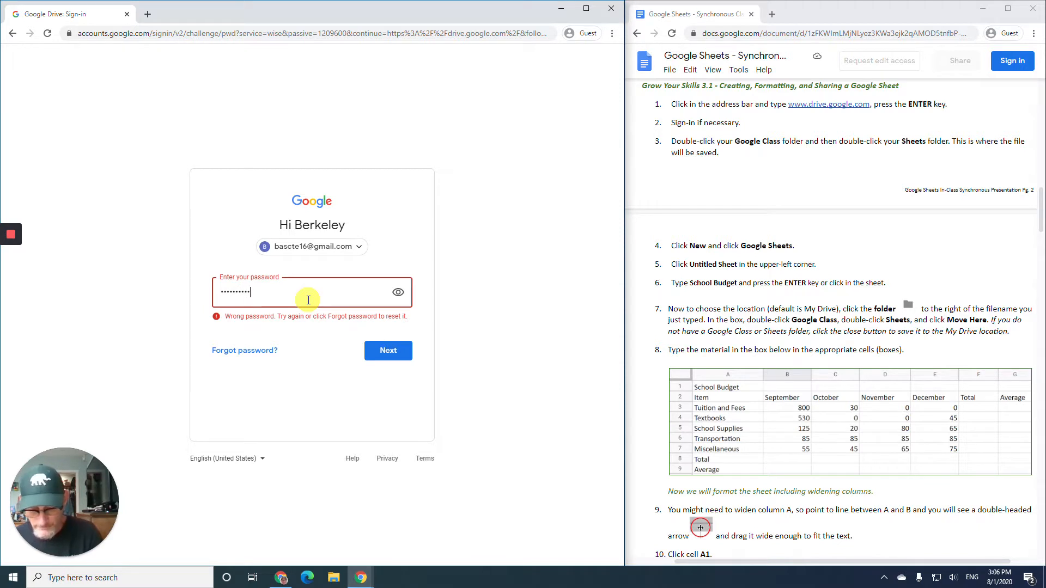
key(Return)
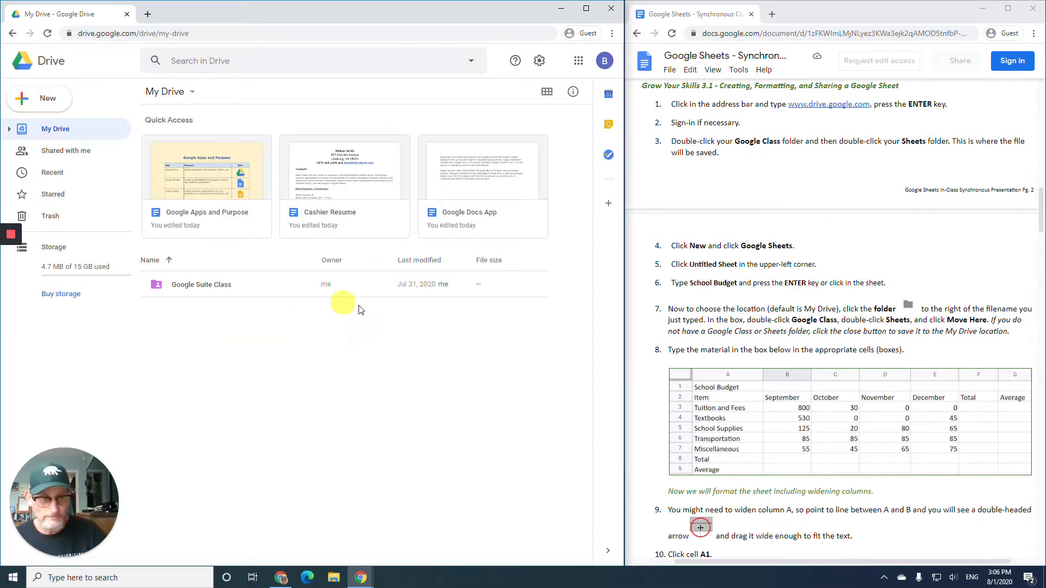
- Open the Google Suite Class folder and then its Sheets subfolder
double_click(216, 294)
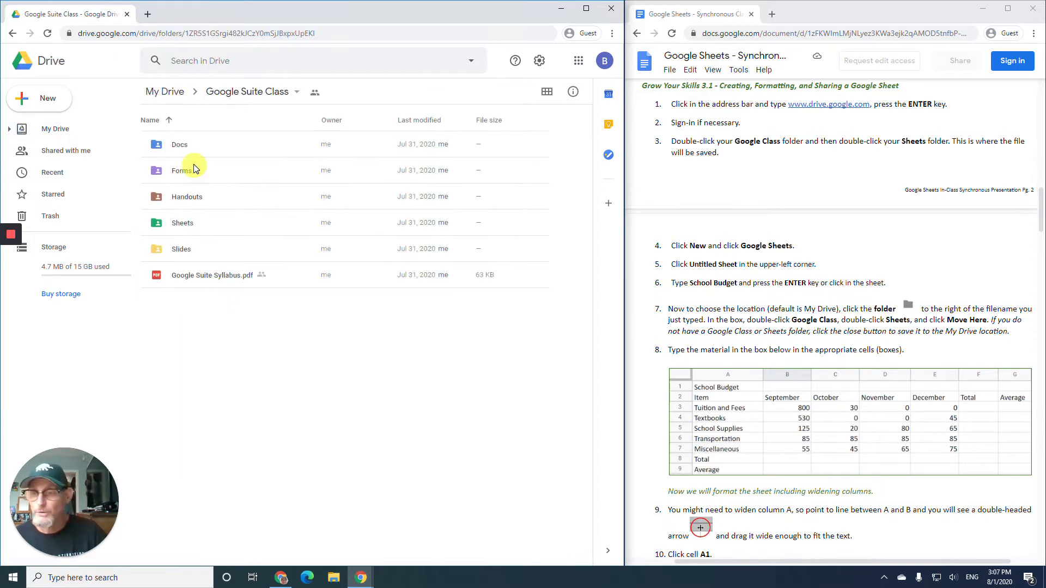
double_click(199, 223)
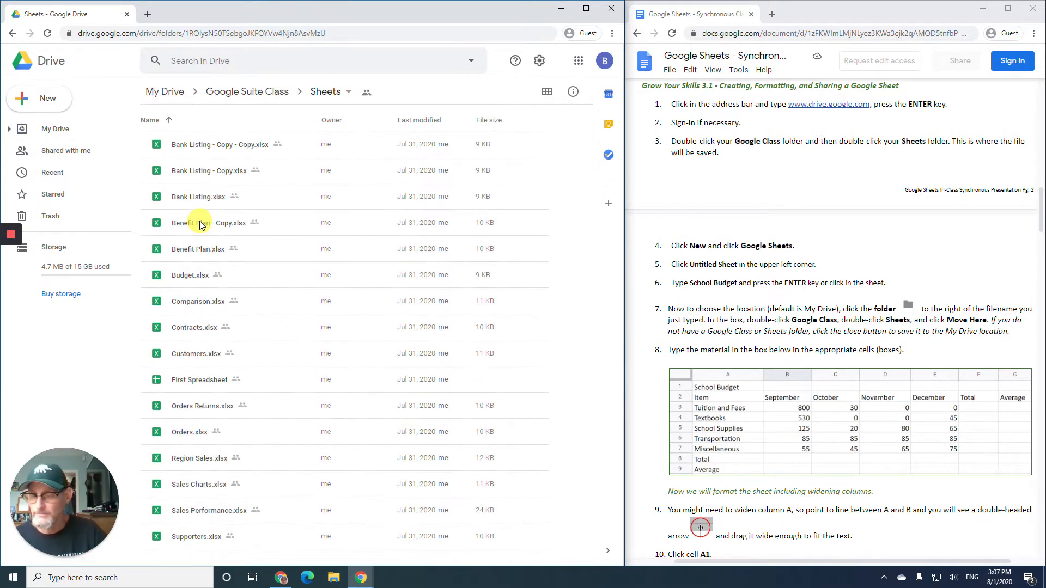
scroll(805, 289, down, 3)
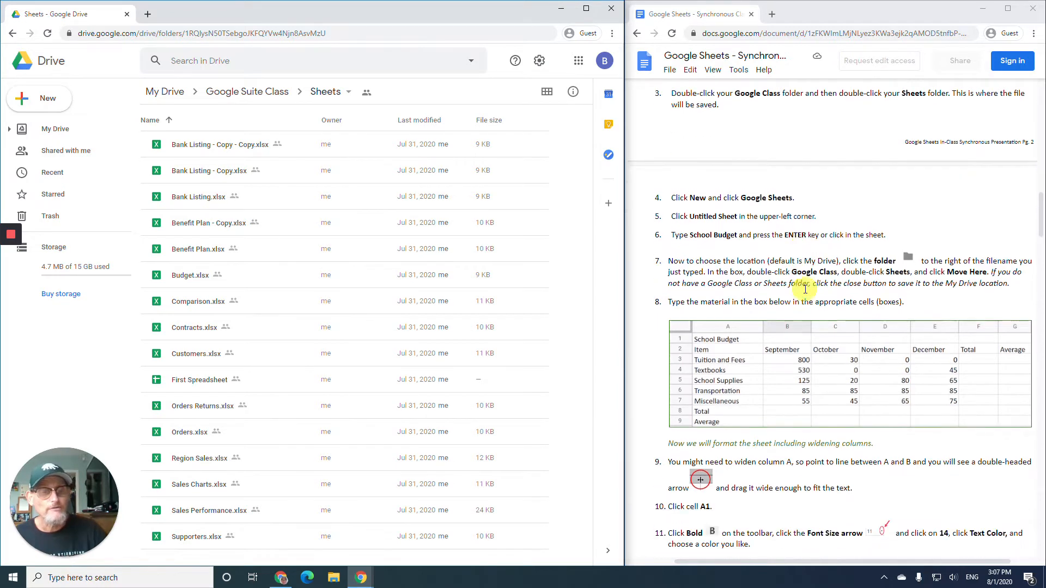
scroll(805, 288, up, 1)
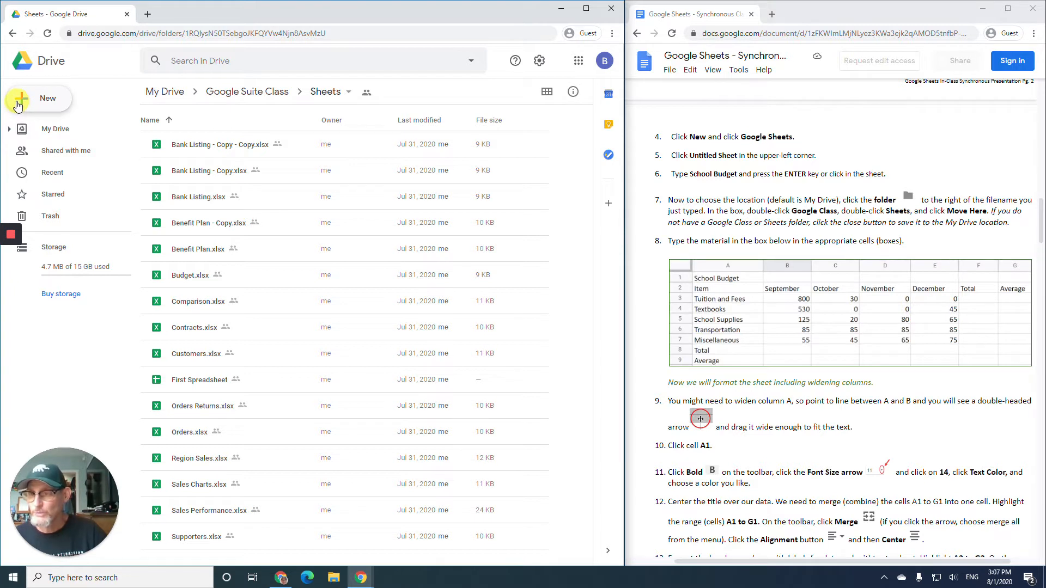
- Create a new Google Sheets spreadsheet there, accepting the folder's sharing
click(19, 106)
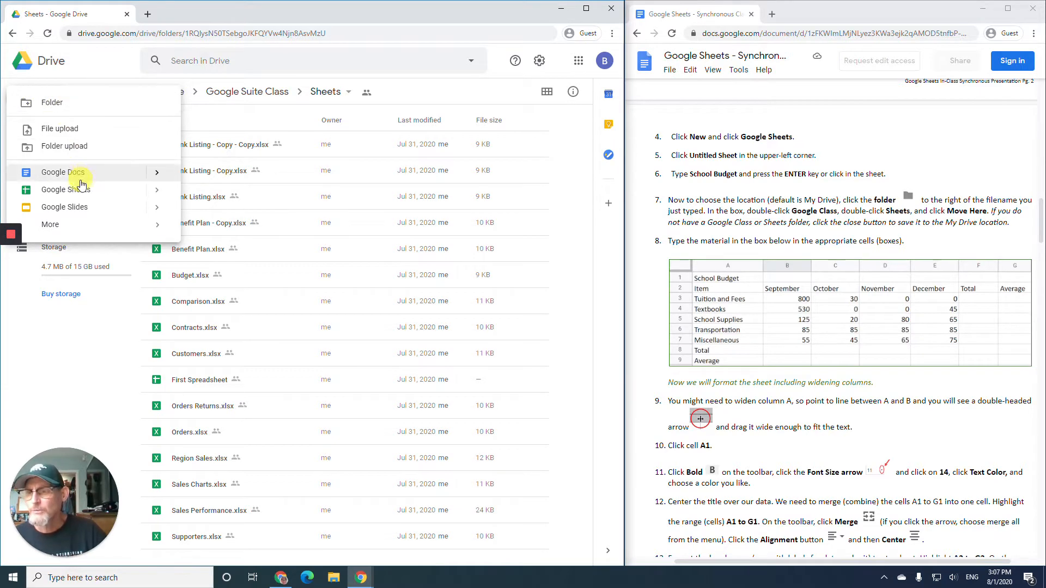
click(71, 195)
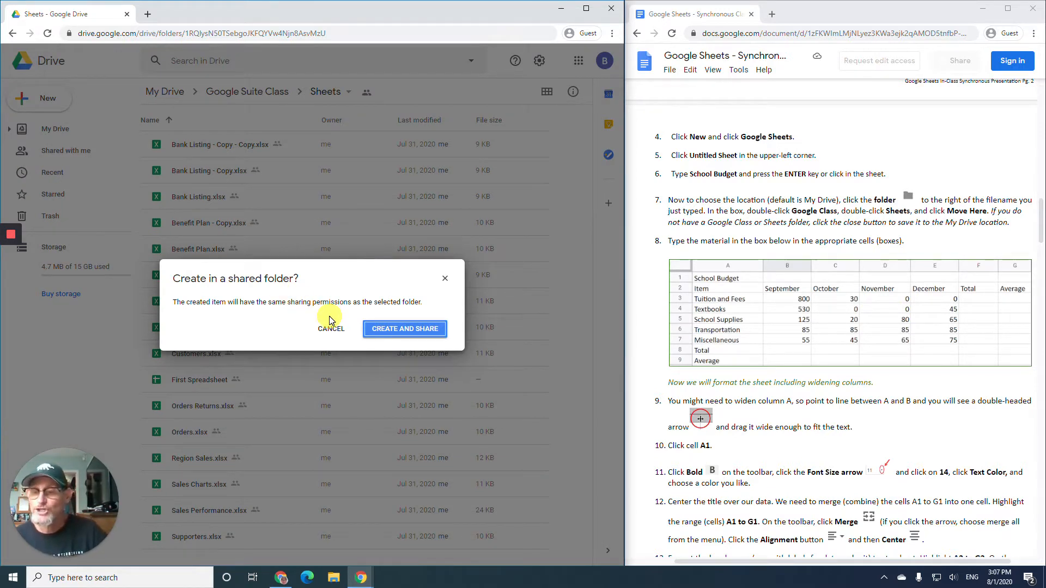
click(419, 330)
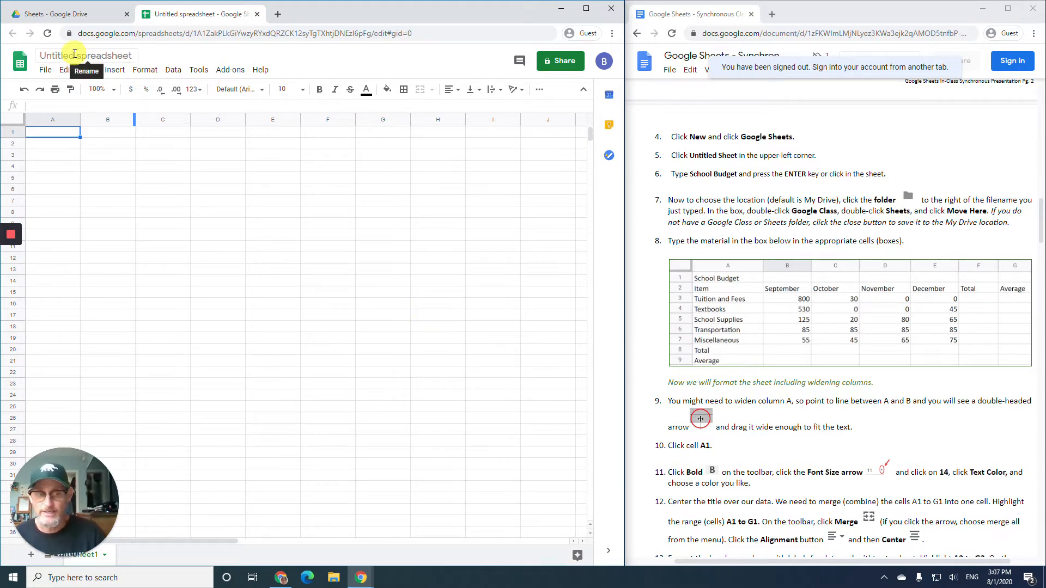
- Rename the untitled spreadsheet to 'School Budget'
click(73, 54)
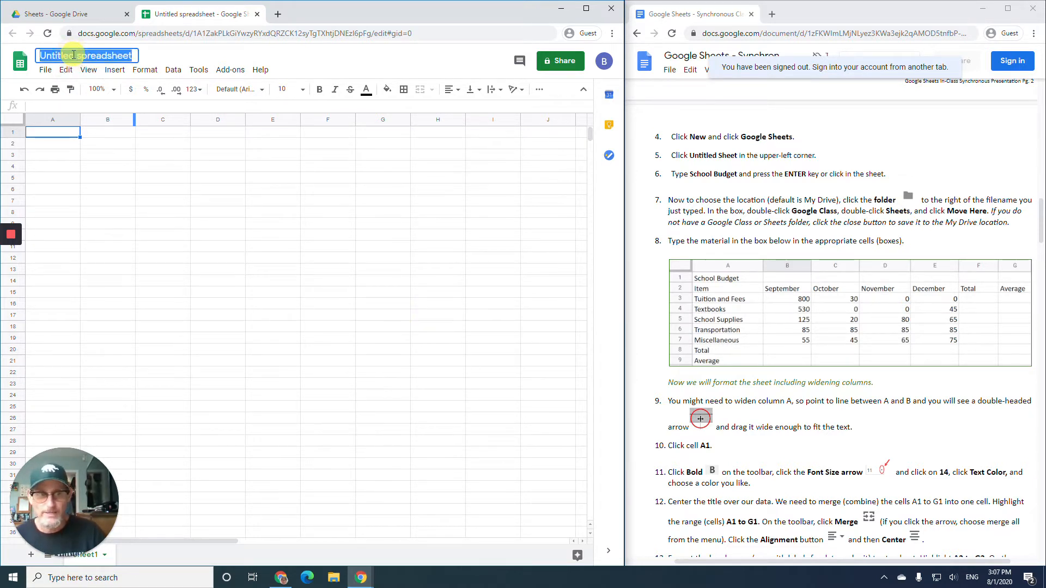
text(School)
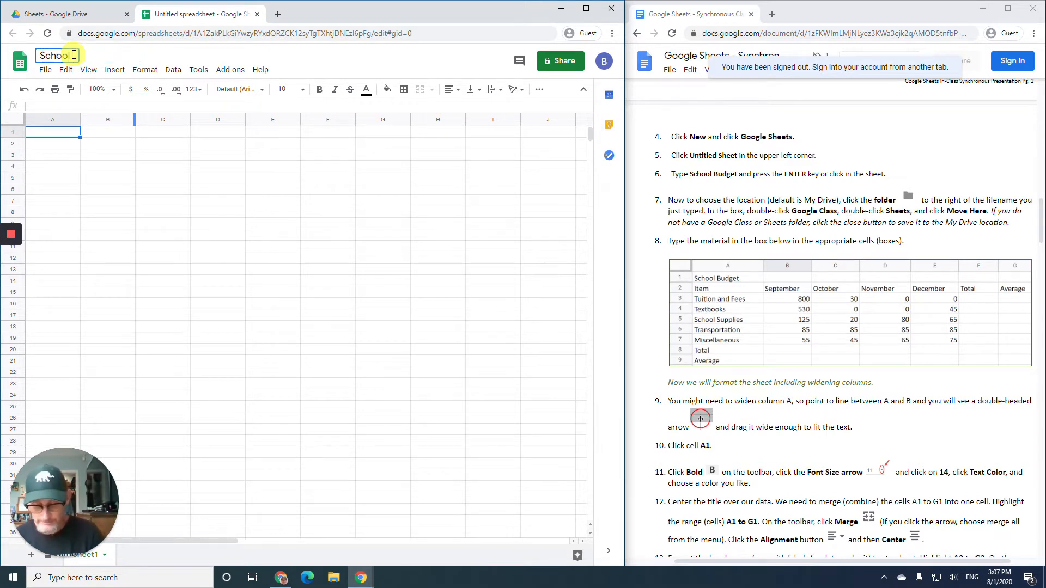
text( Budget)
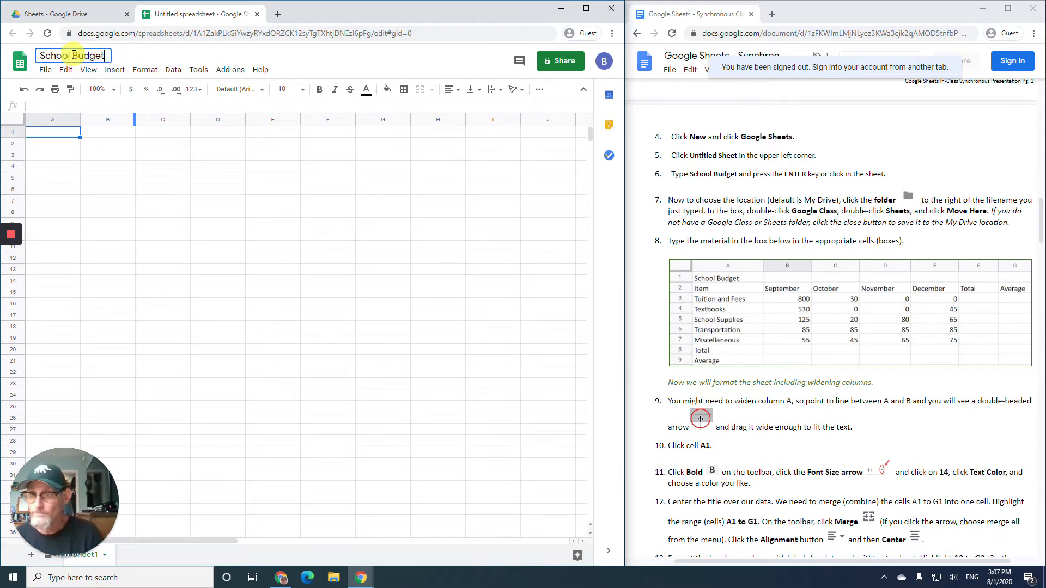
click(45, 133)
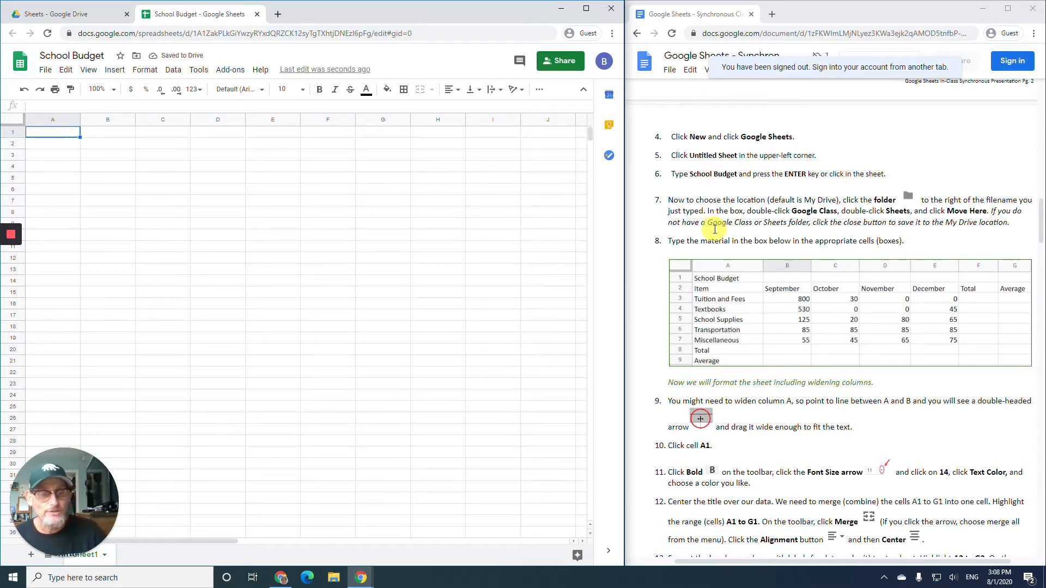
scroll(715, 230, down, 1)
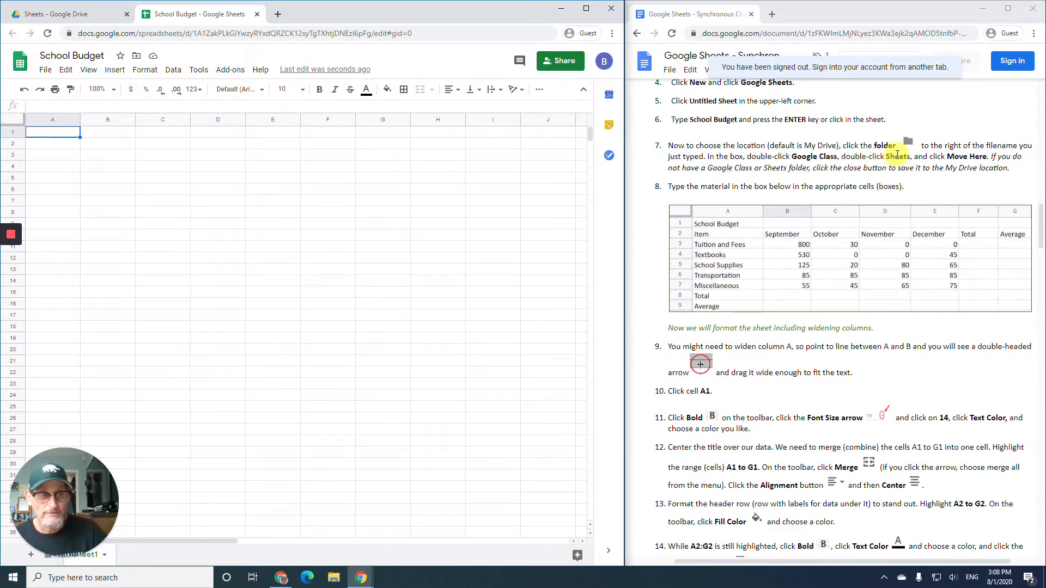
- Close the Move to folder box, leaving the file where it is
click(137, 57)
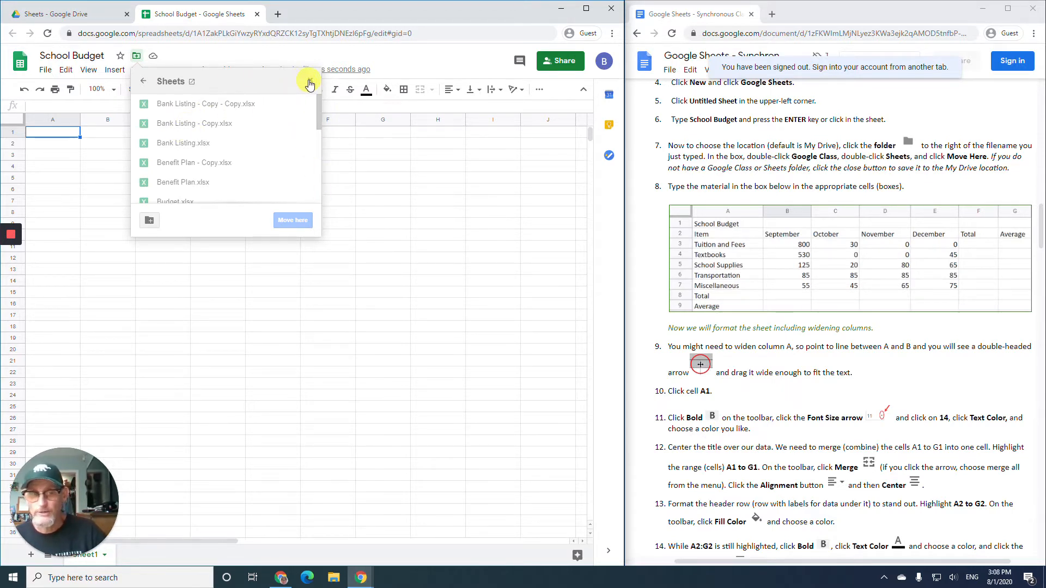
click(310, 81)
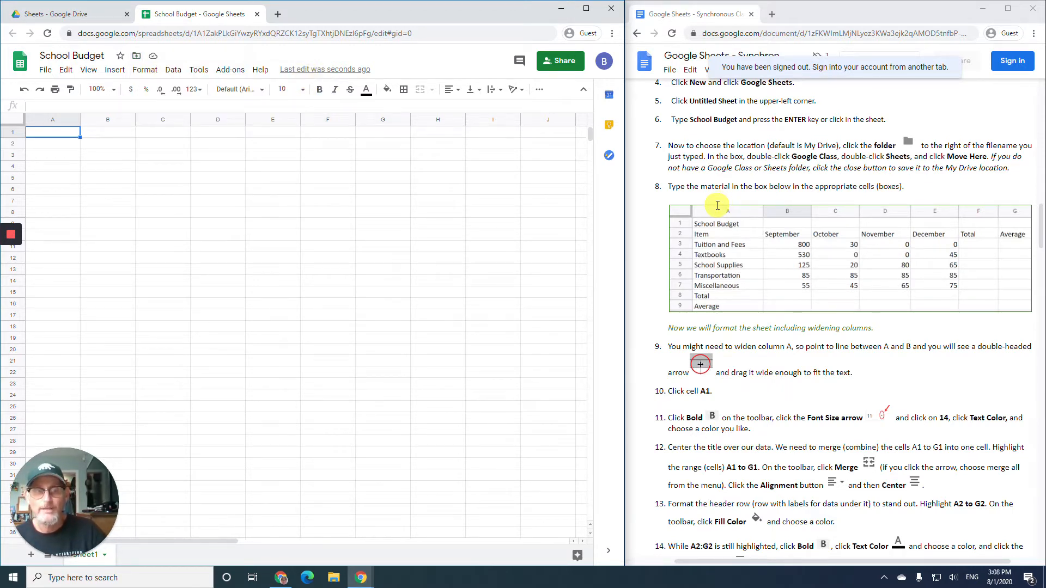
scroll(717, 202, down, 1)
scroll(717, 202, down, 1)
scroll(717, 201, up, 1)
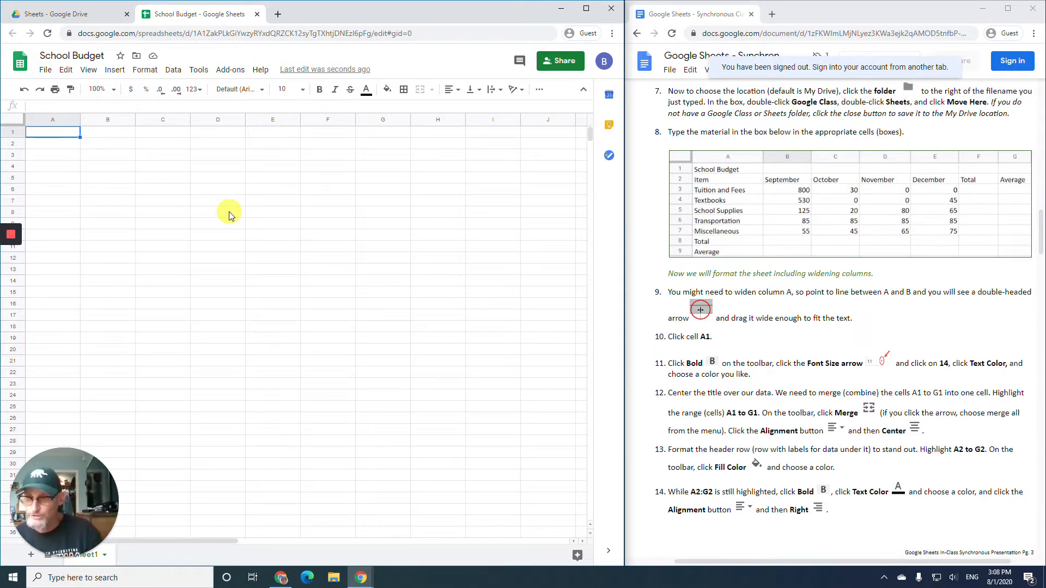
- Enter 'School Budget' in A1 and headers Item, September, October in row 2
text(Schoo)
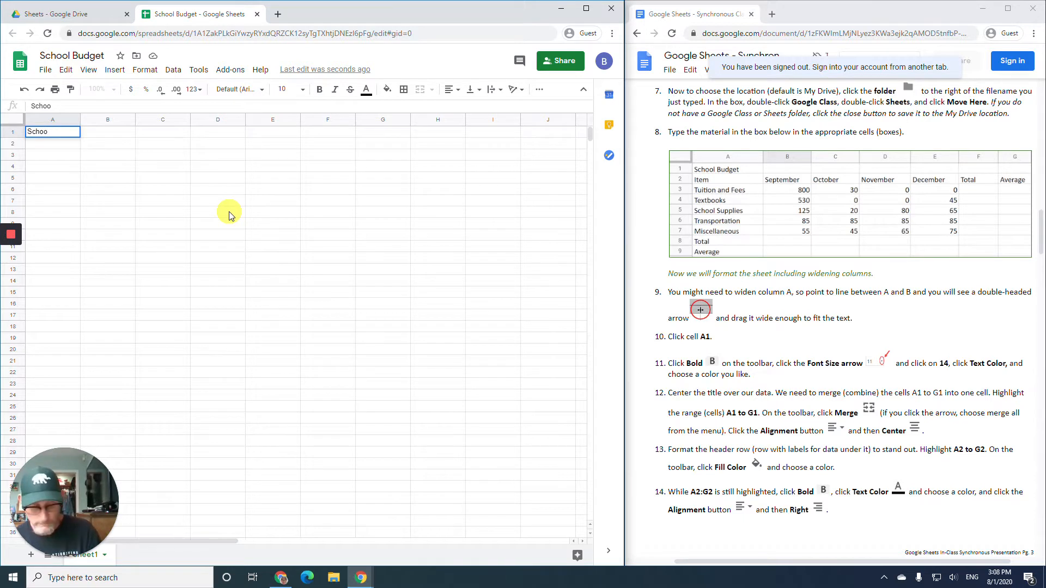
text(l B)
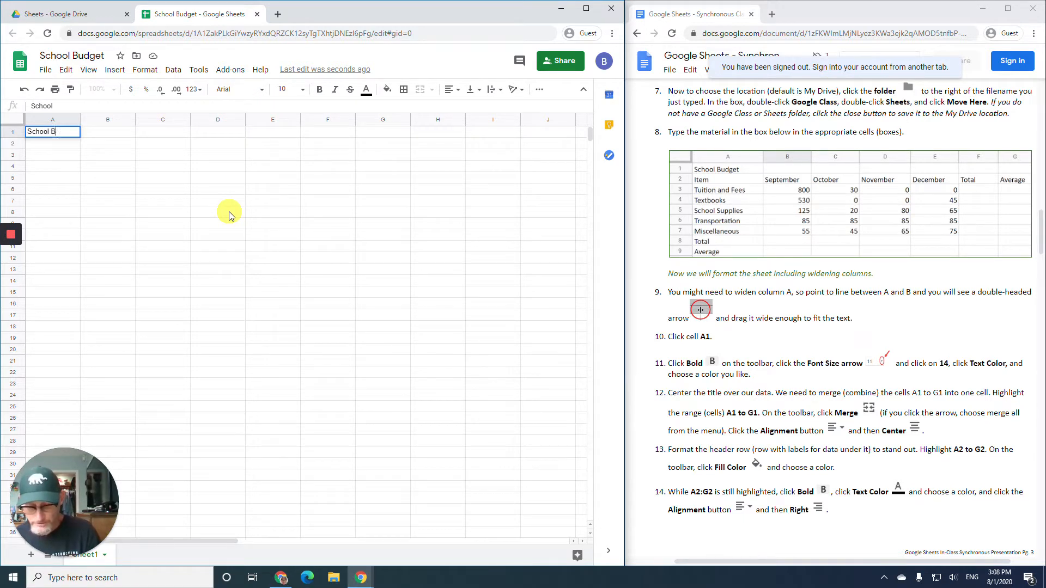
text(udget)
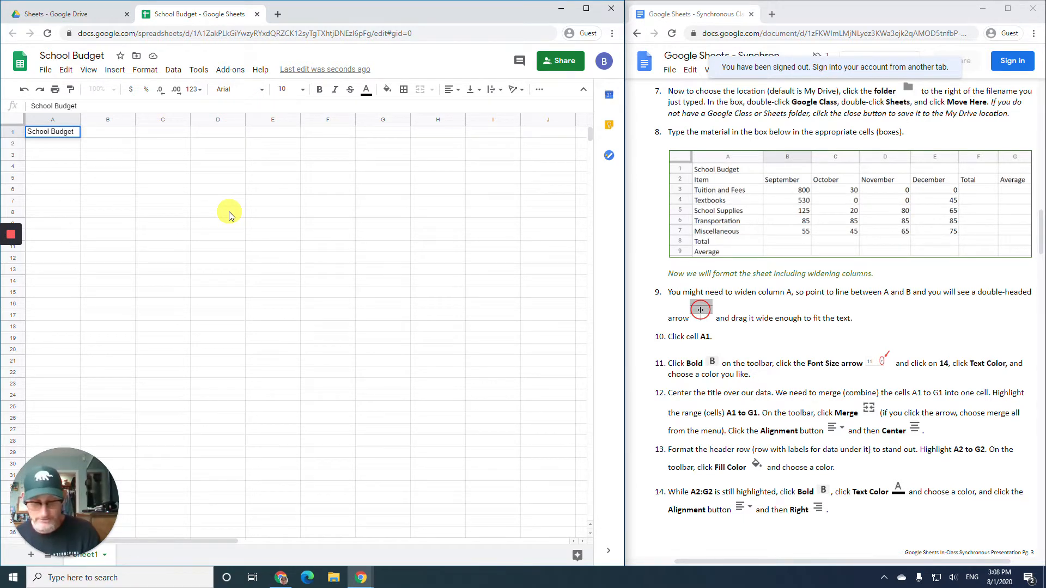
key(Return)
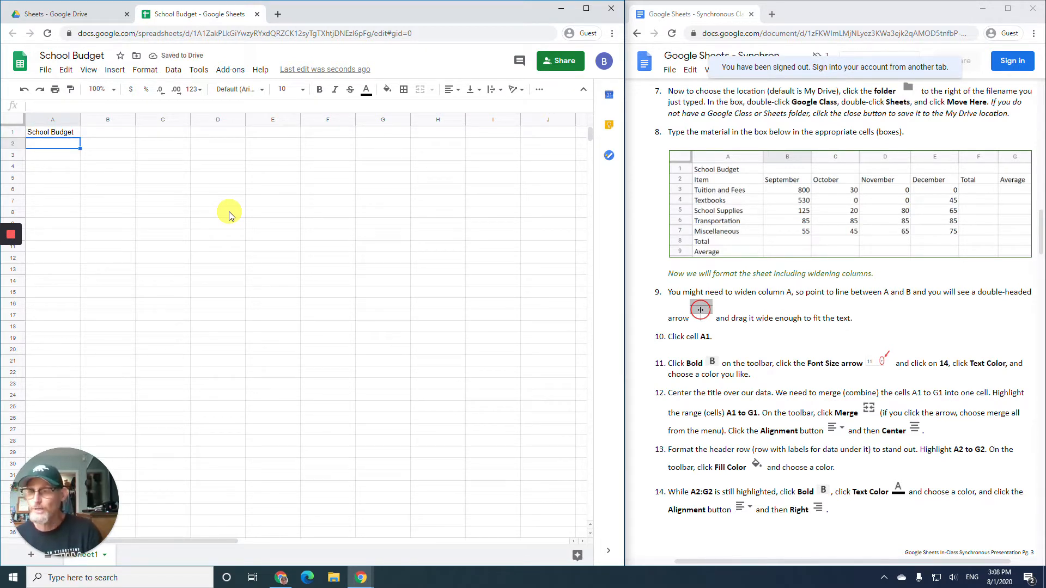
text(Item)
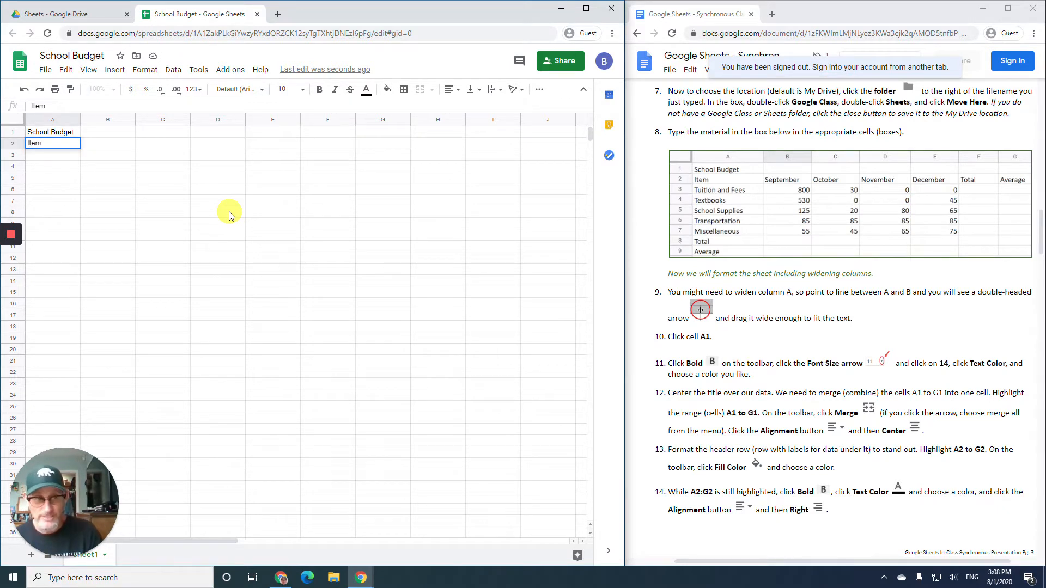
key(Tab)
text(September)
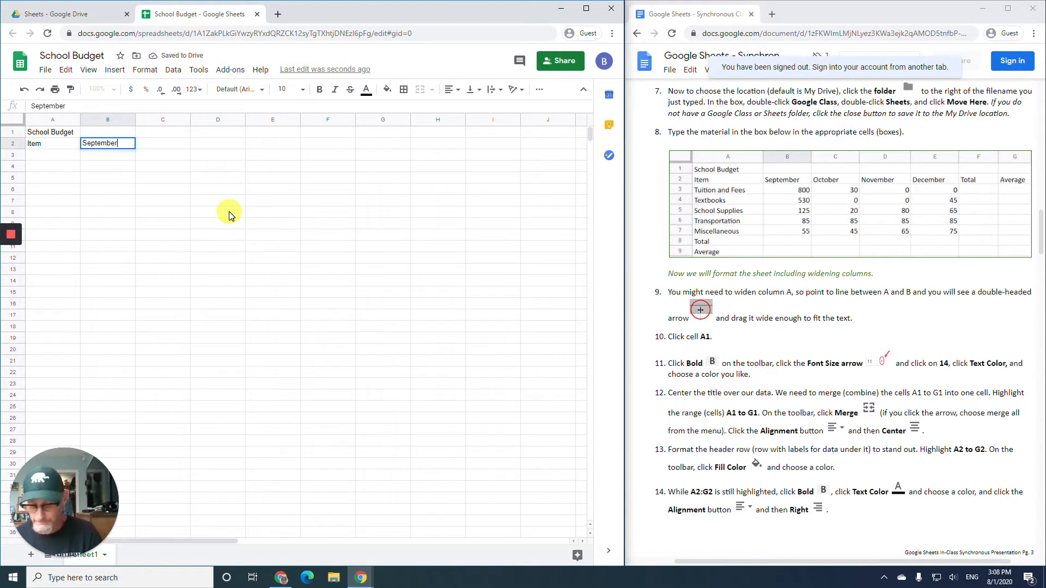
key(Tab)
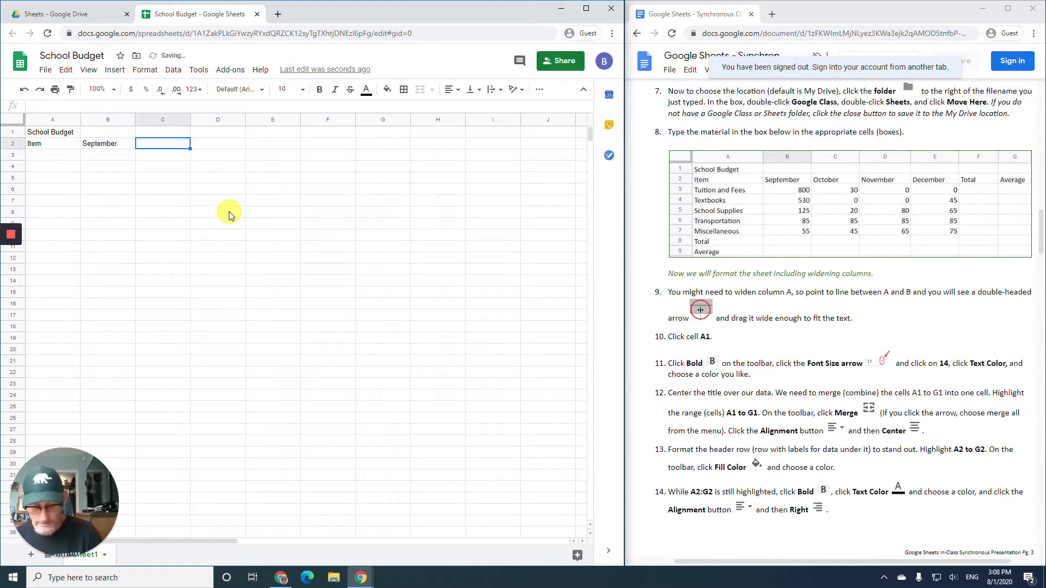
text(October)
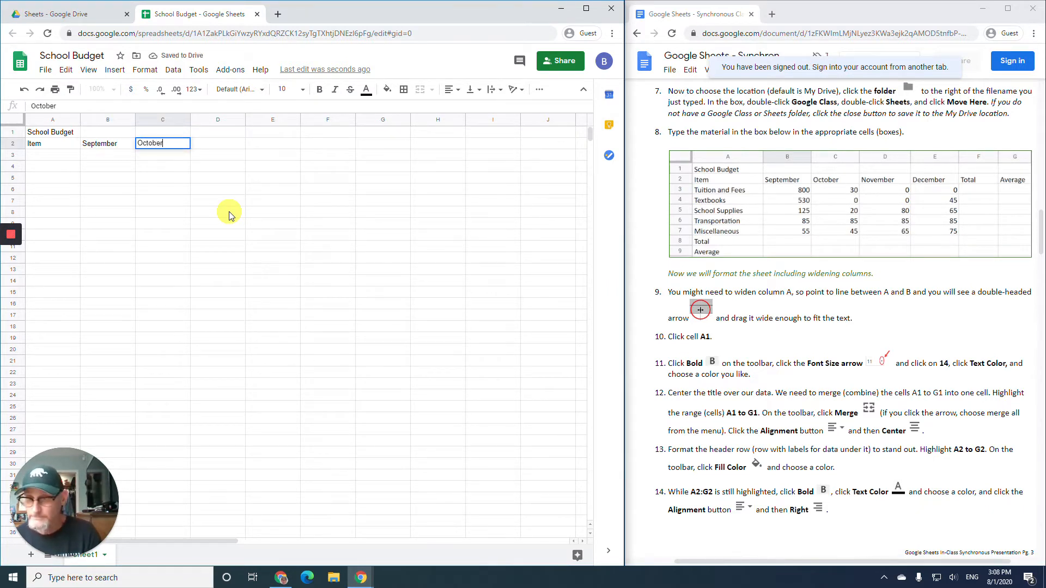
key(Tab)
- Continue row 2 with headers November, December, Total and Average
text(November)
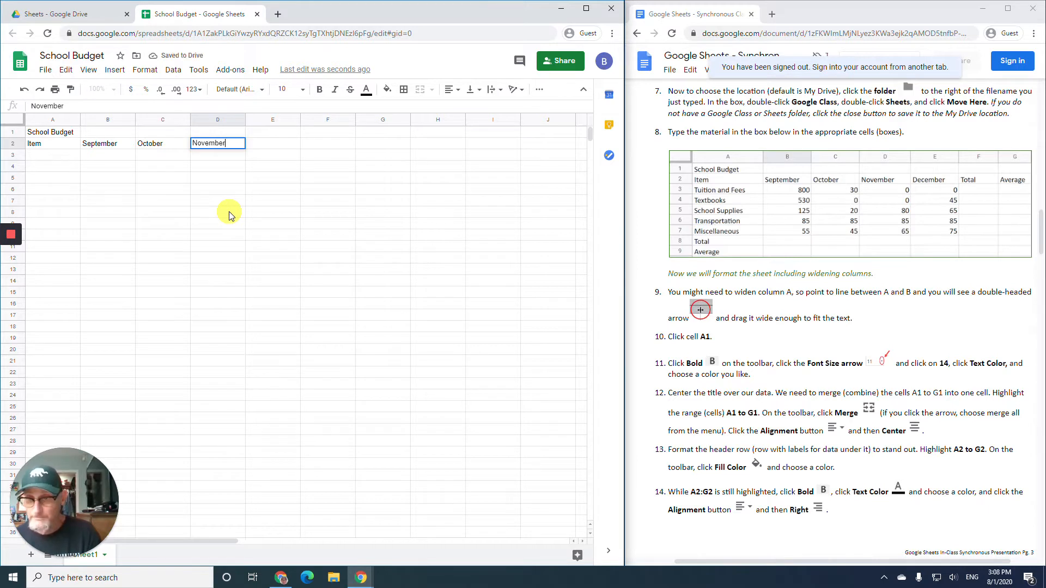
key(Tab)
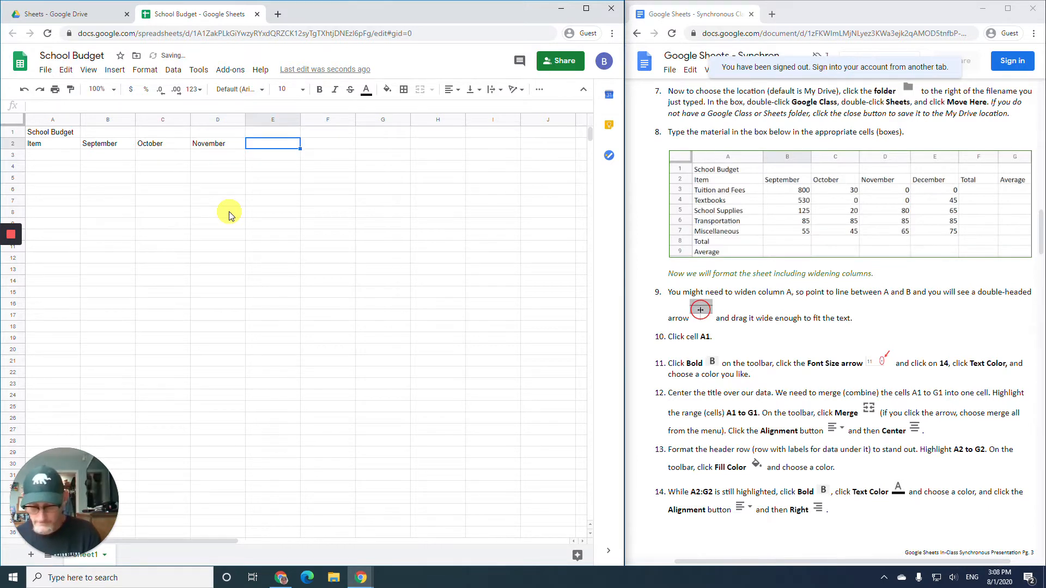
text(December)
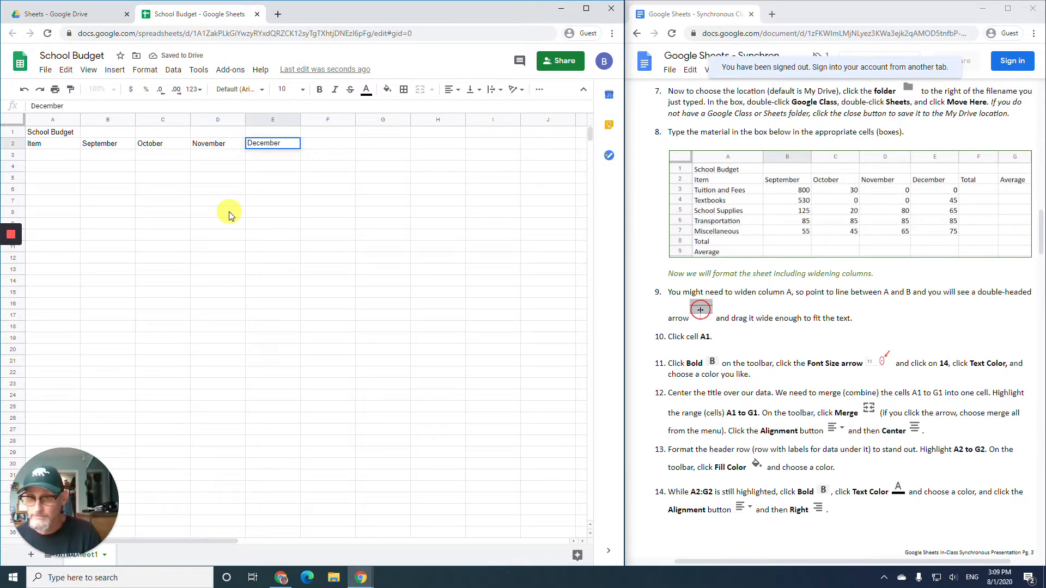
key(Tab)
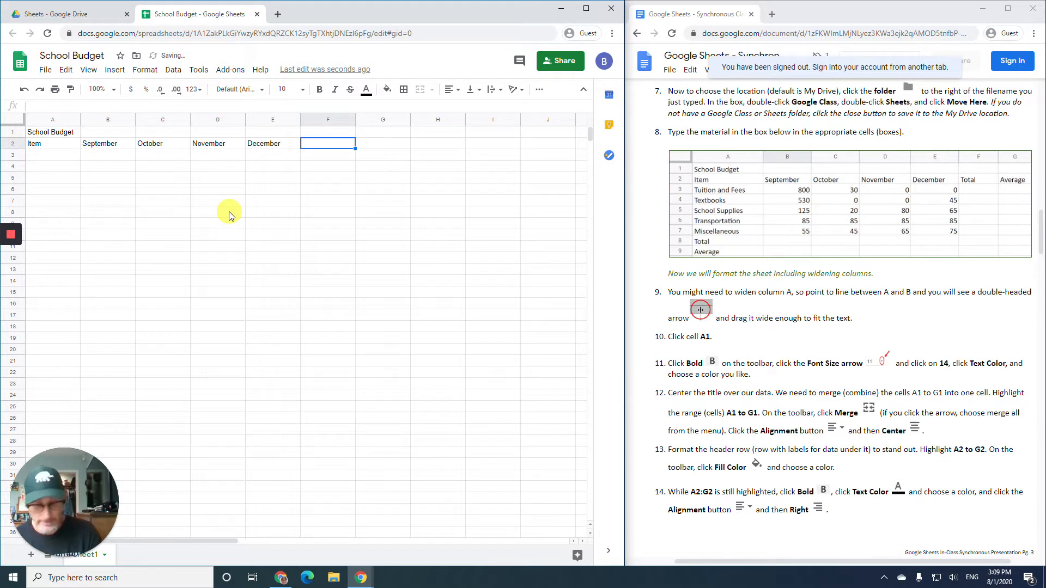
text(Tota)
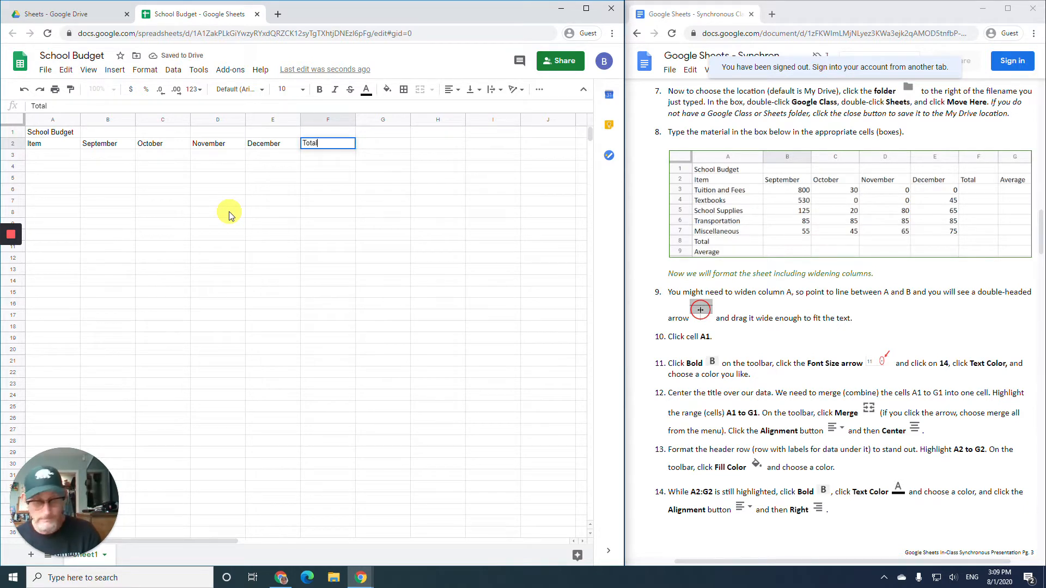
text(l)
key(Tab)
text(Average)
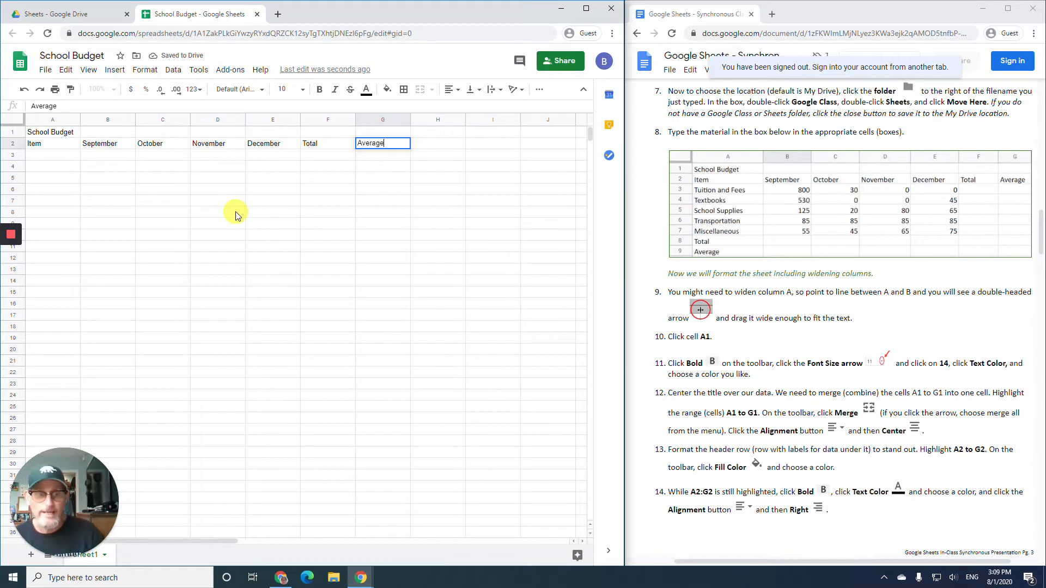
key(Return)
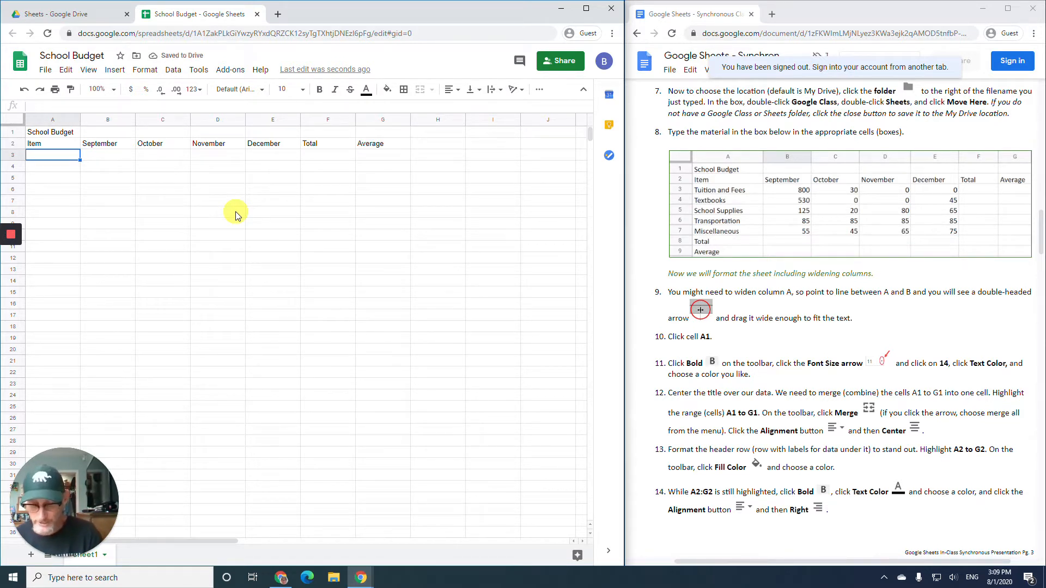
- Enter the Tuition and Fees row with 800, 30, 0, 0
text(Tu)
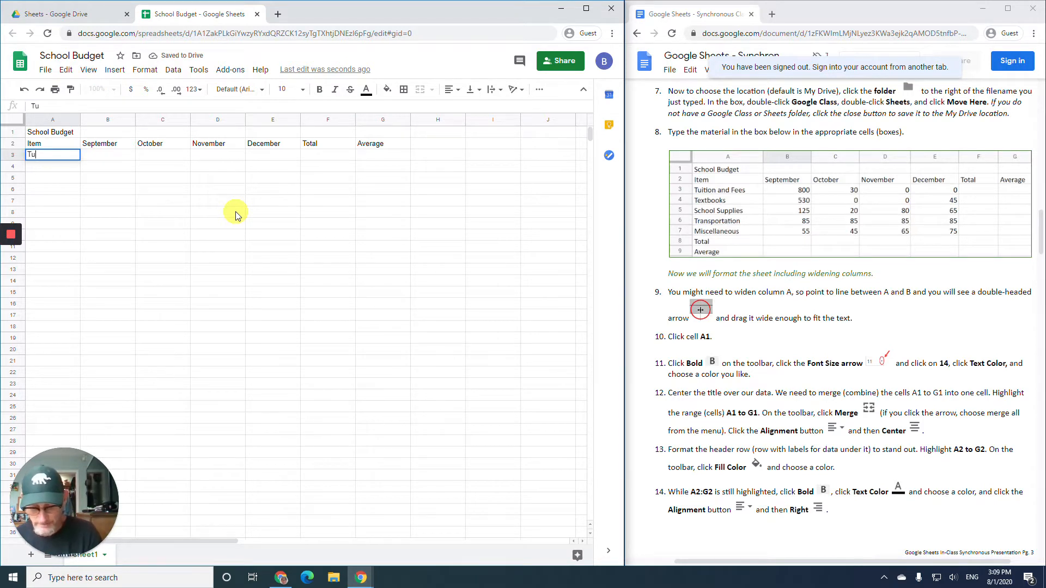
text(itio)
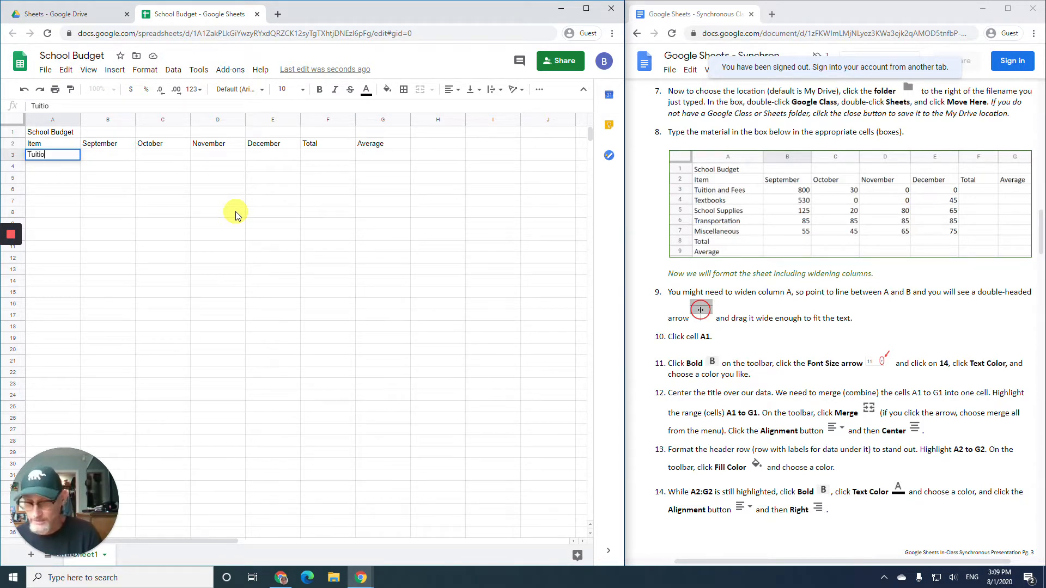
text(n and F)
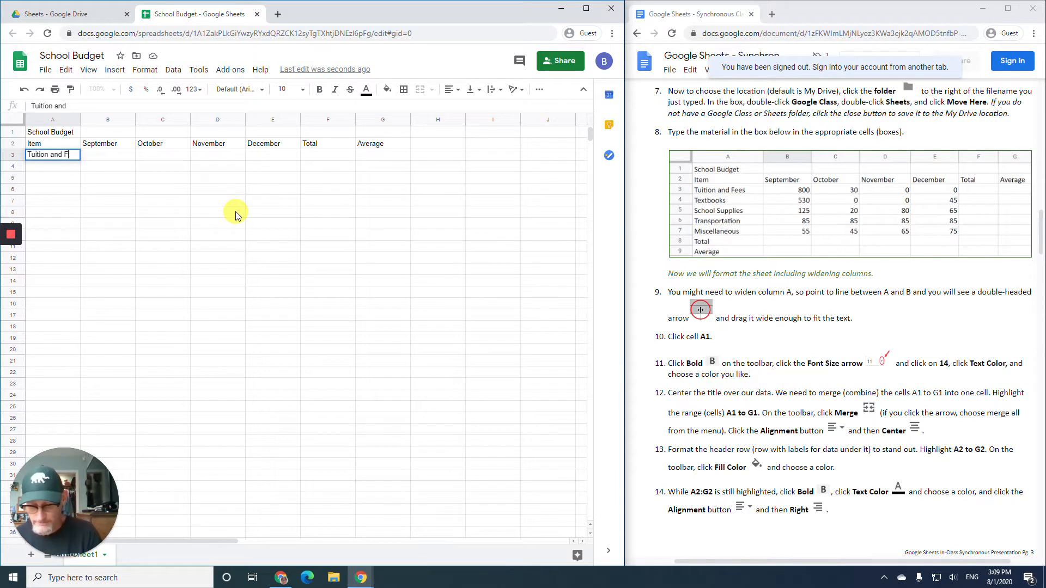
text(ees)
key(Tab)
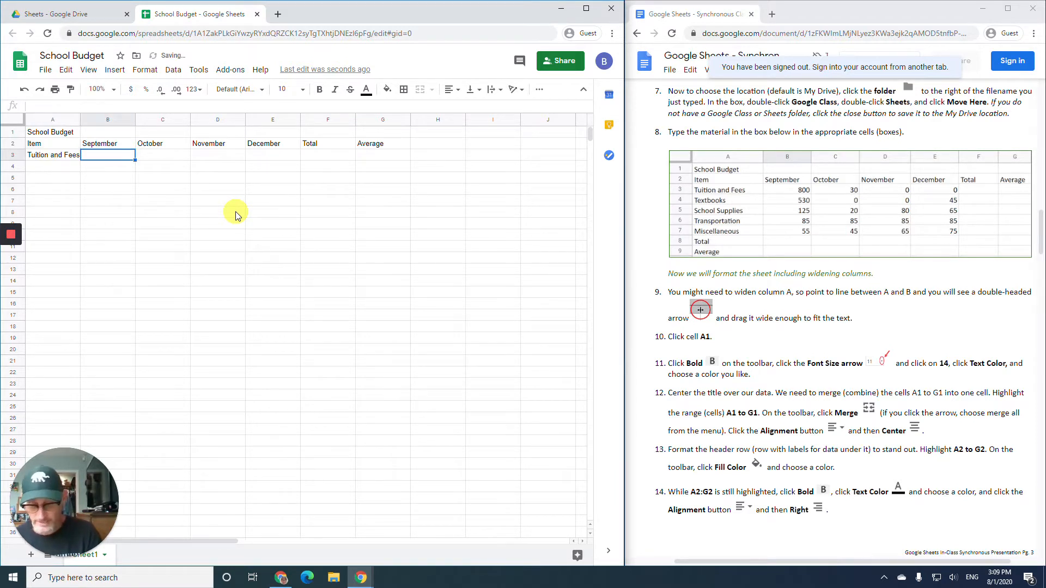
text(800)
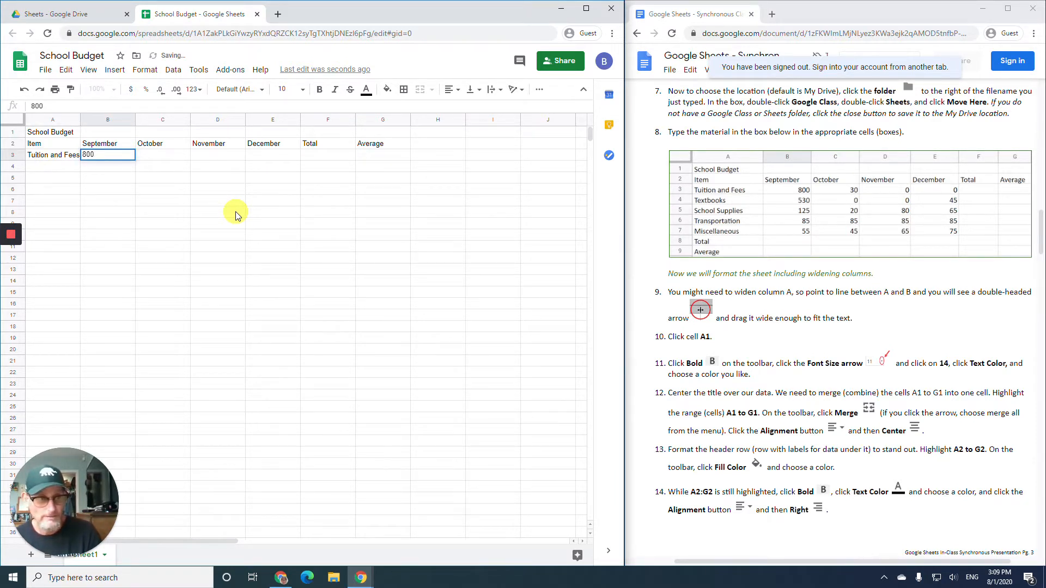
key(Tab)
text(30)
key(Tab)
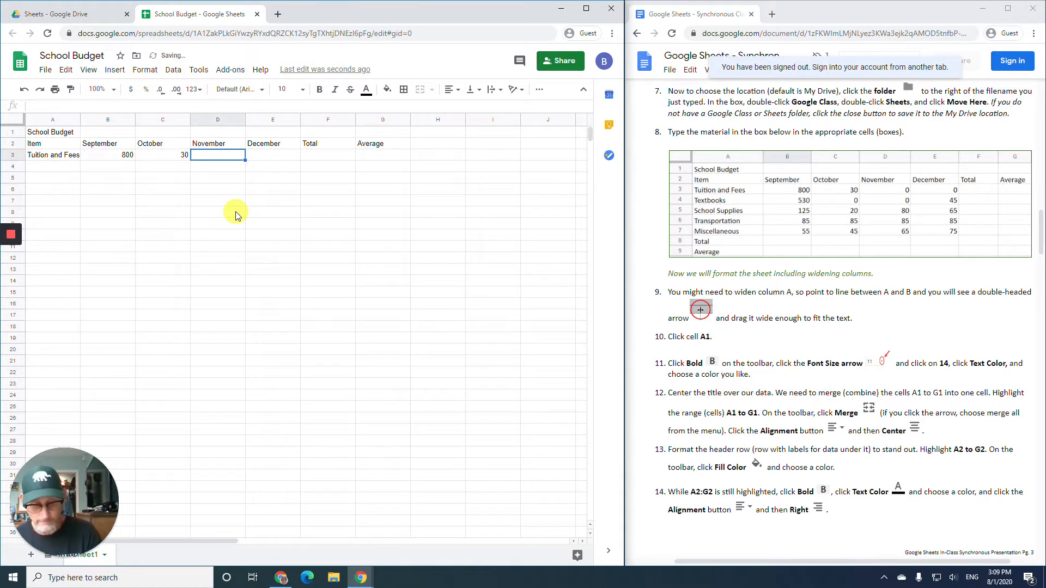
text(0)
key(Tab)
text(0)
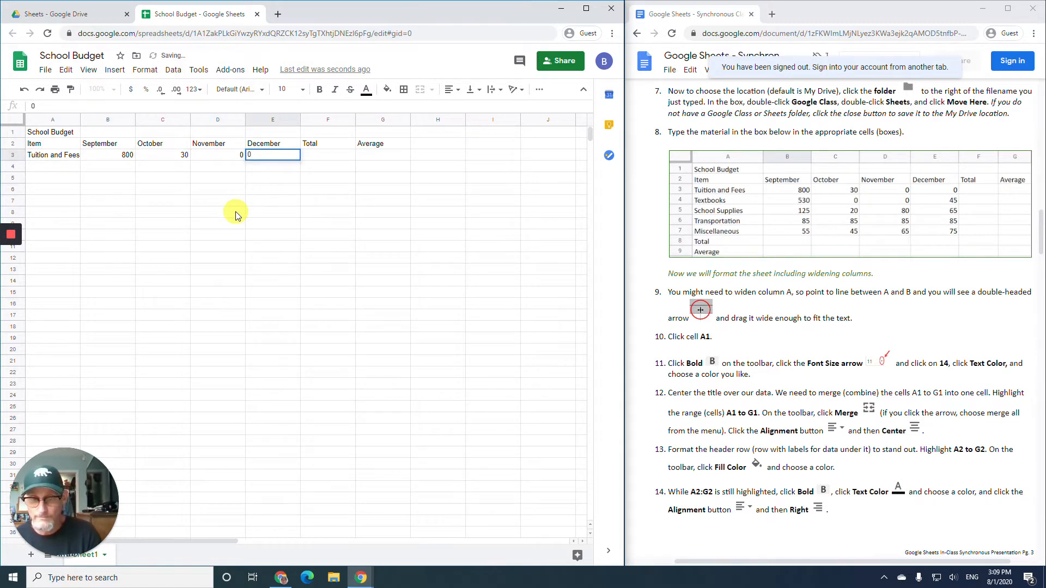
key(Return)
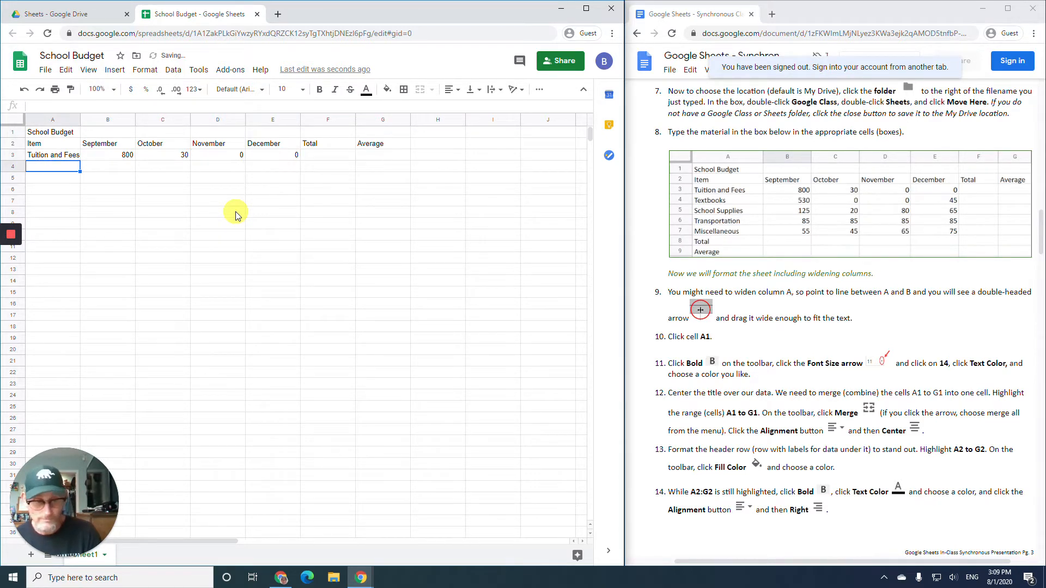
- Enter the Textbooks row with 530, 0, 0, 45
text(Textbooks)
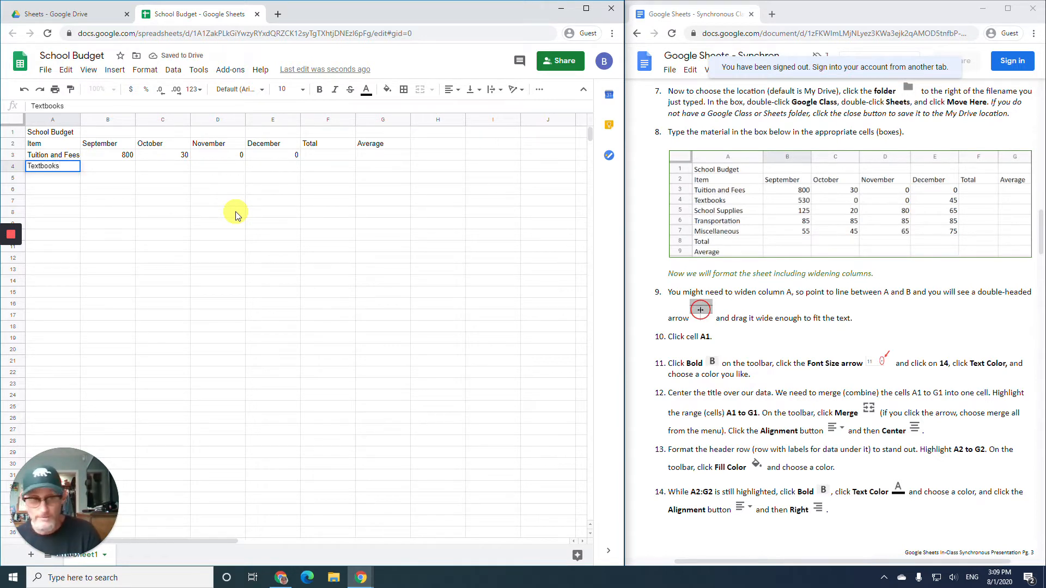
key(Tab)
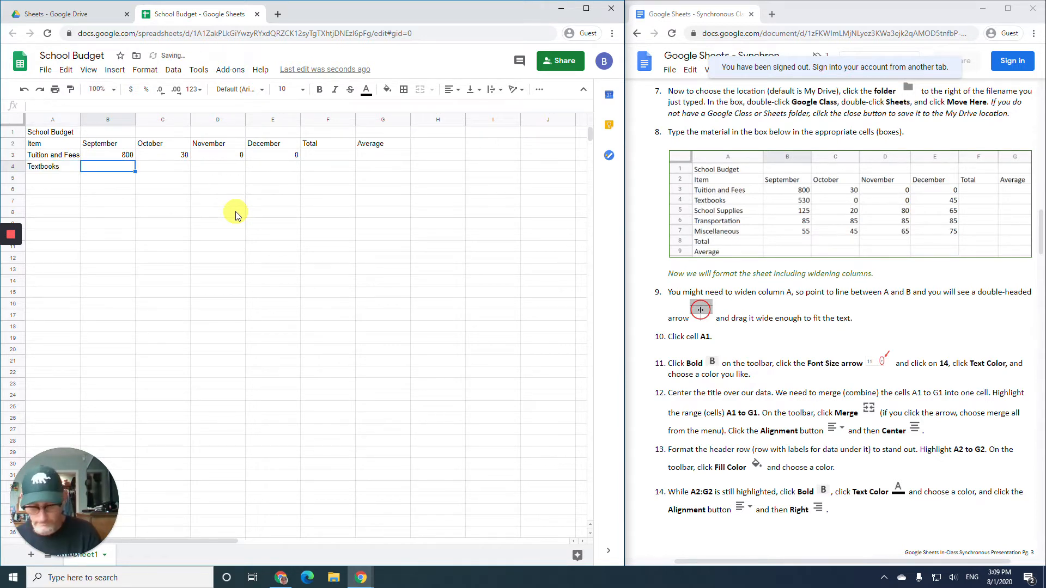
text(530)
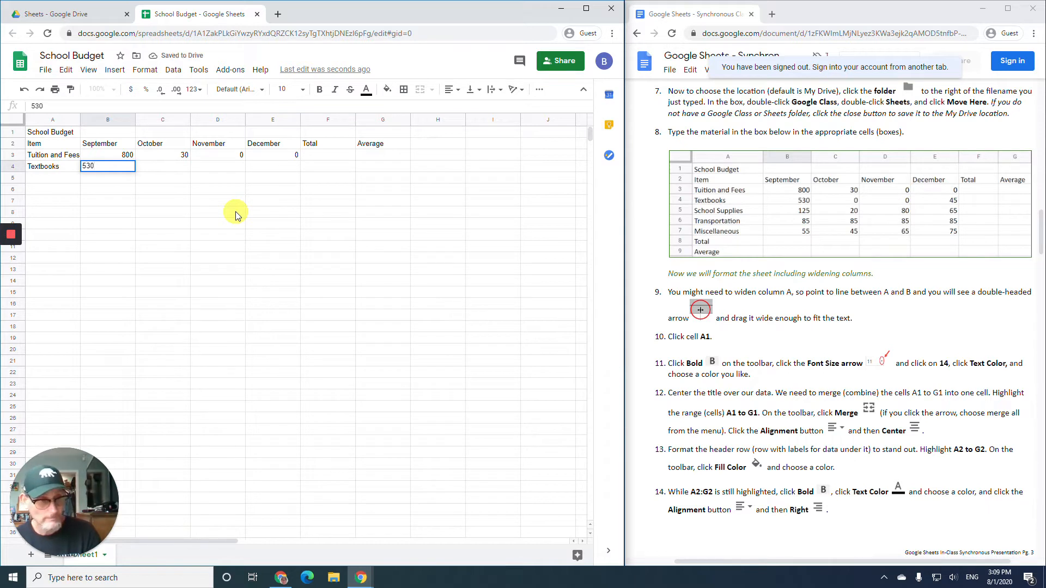
key(Tab)
text(0)
key(Tab)
text(0)
key(Tab)
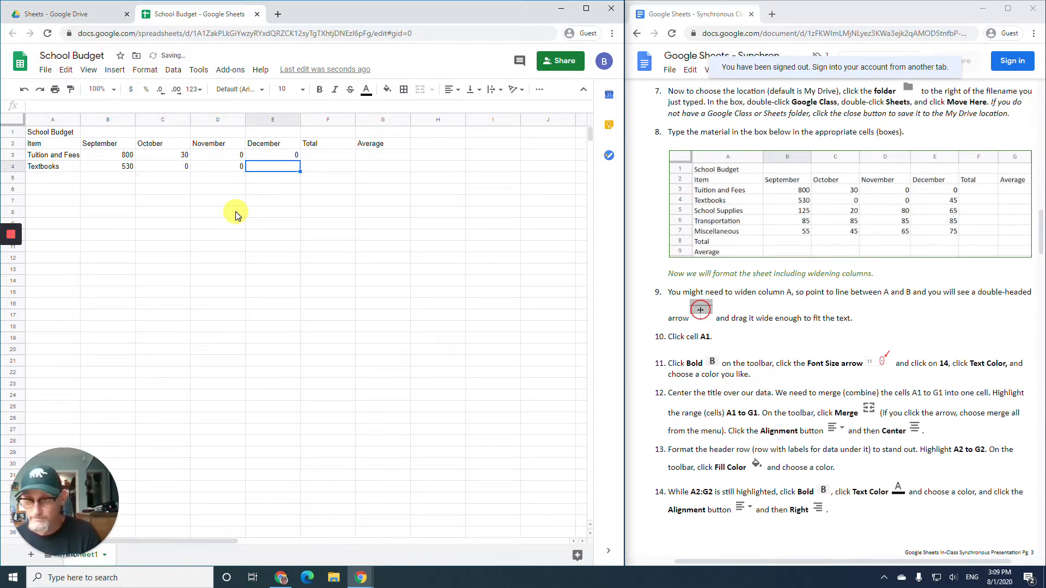
text(45)
key(Return)
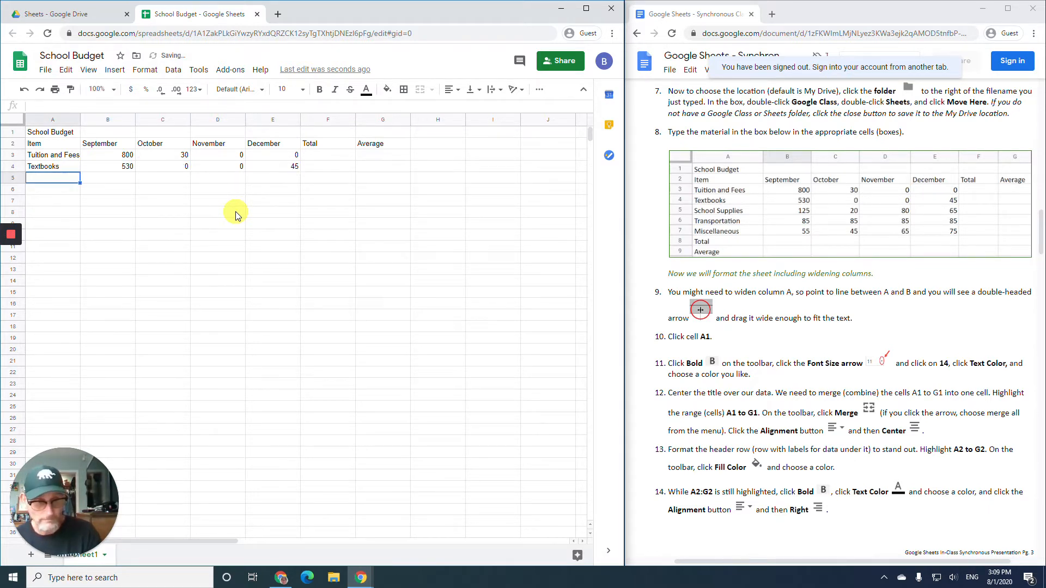
- Enter School Supplies with 125, 20, 80, 65, then type Transportation in A6
text(School)
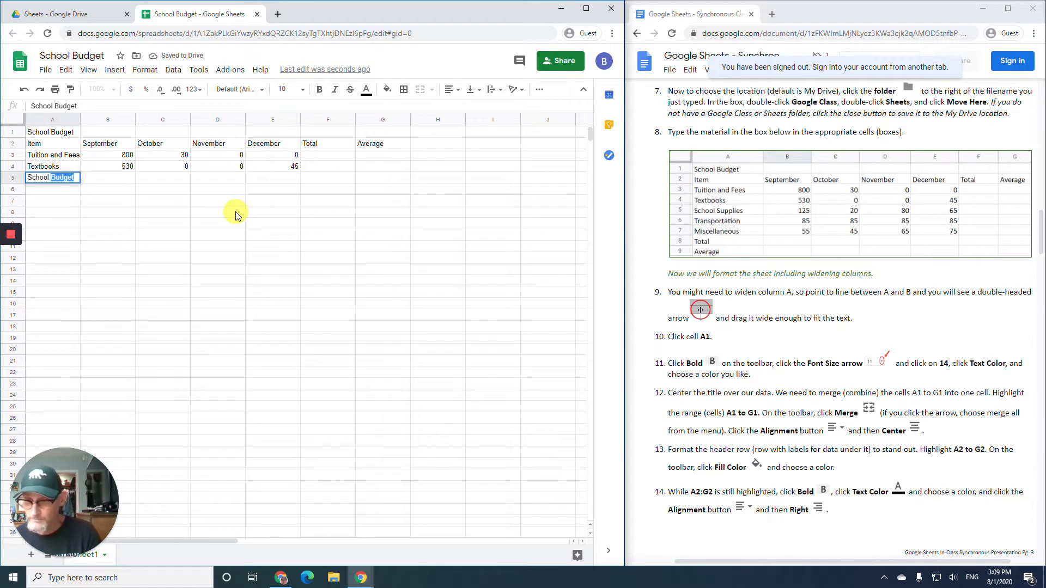
text( Supplies)
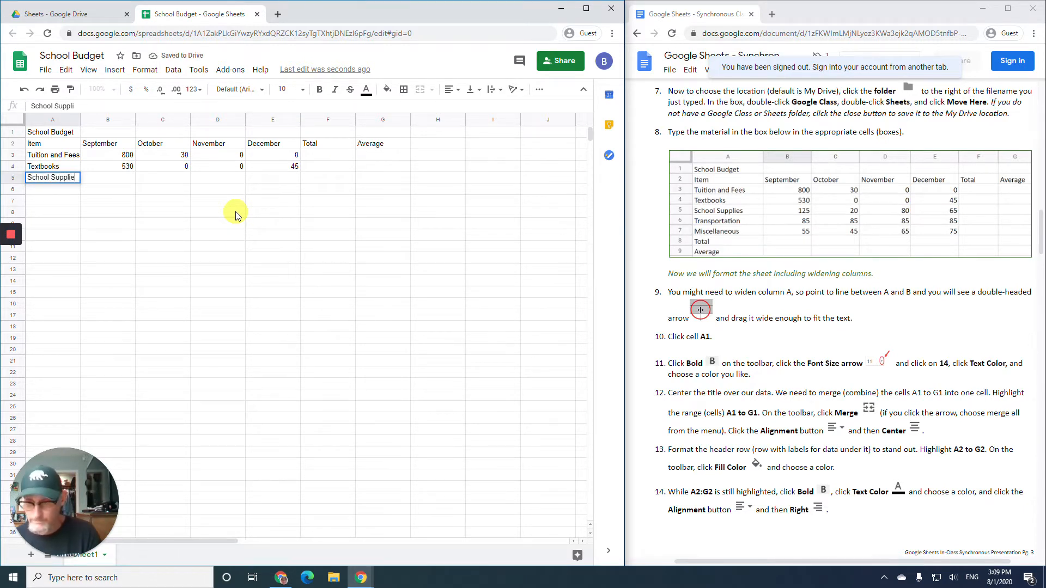
key(Tab)
text(125)
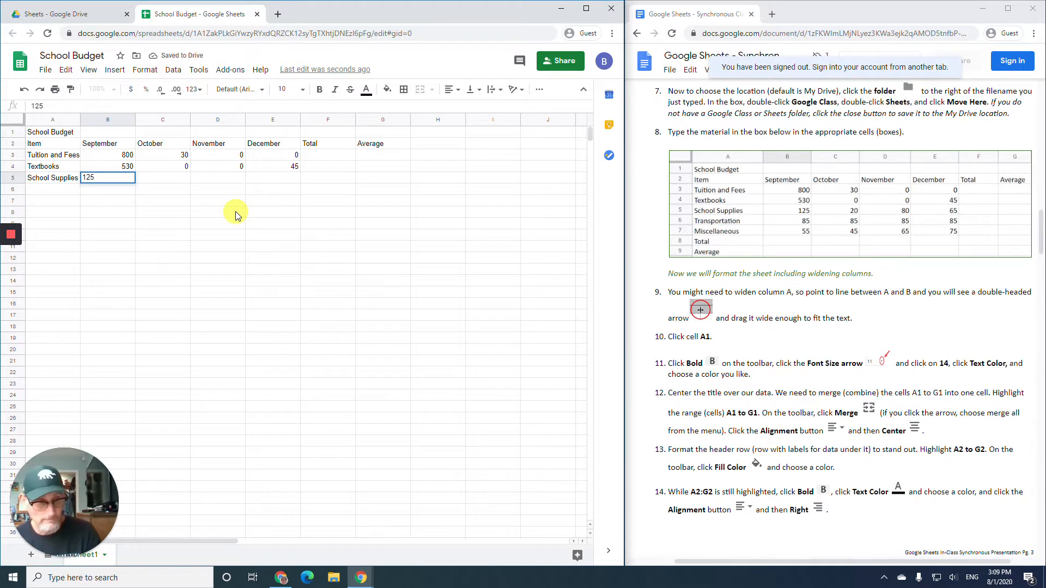
key(Tab)
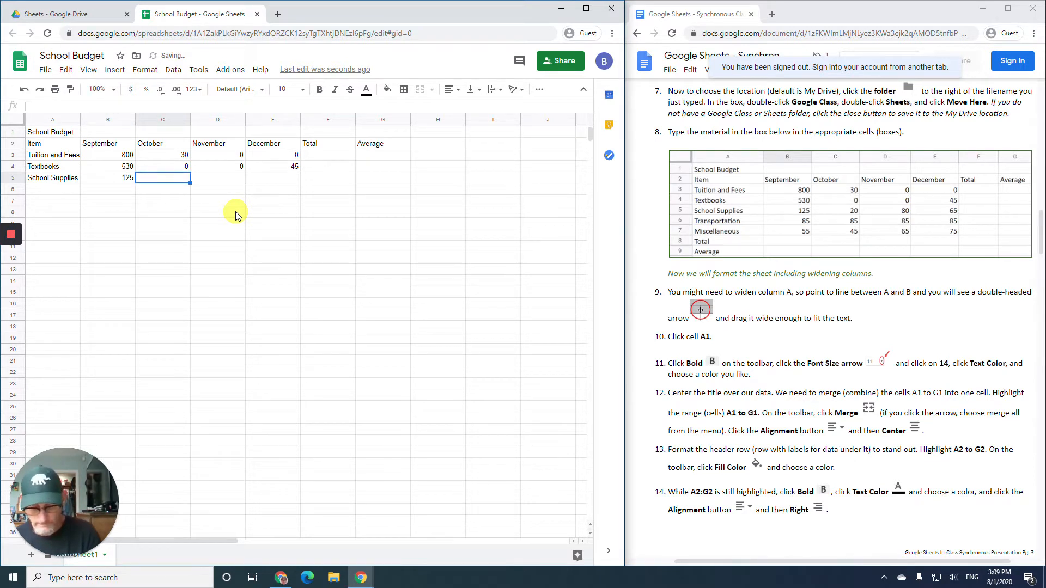
text(20)
key(Tab)
text(80)
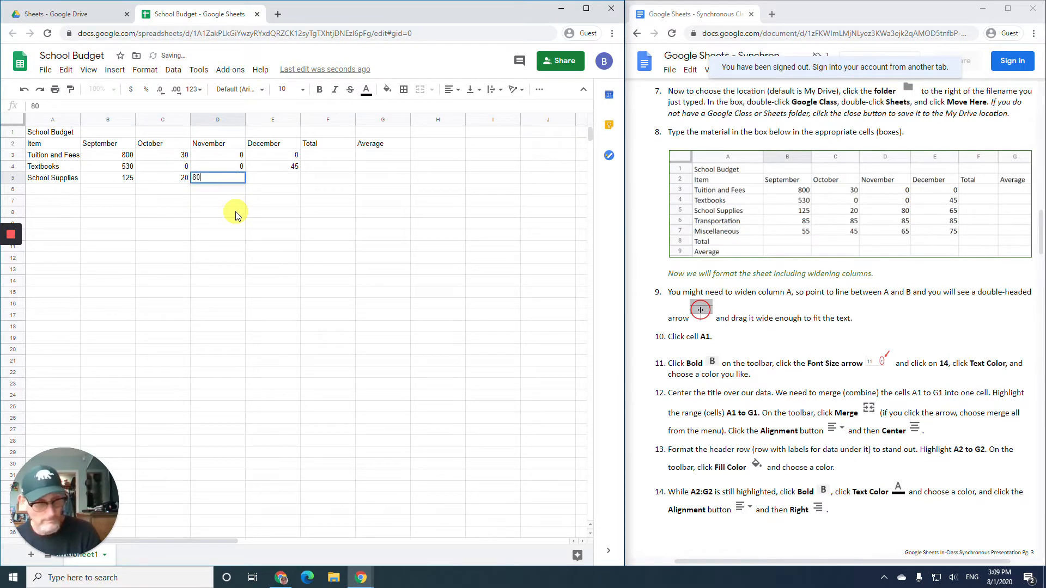
key(Tab)
text(65)
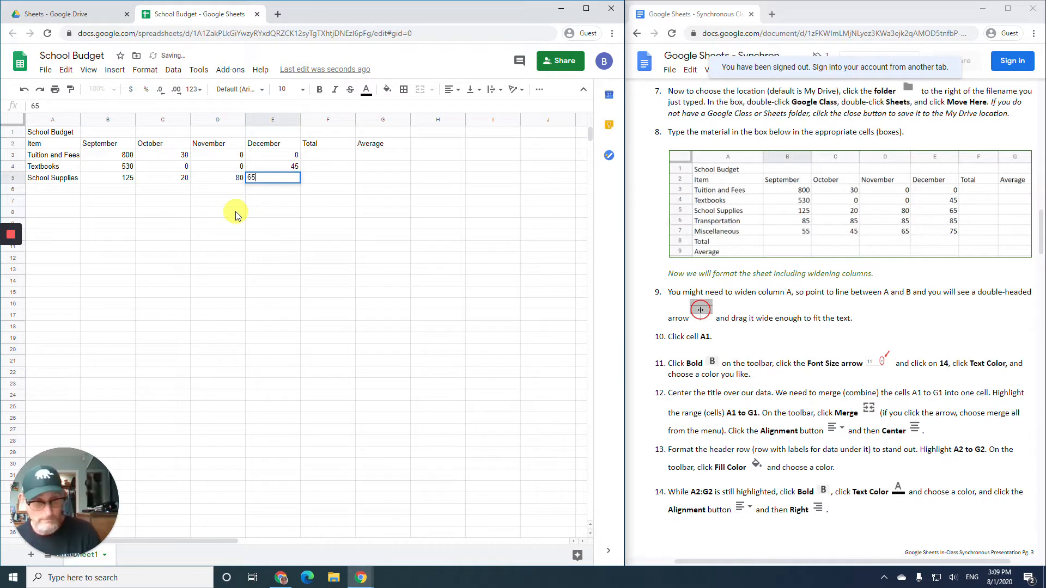
key(Return)
text(Tra)
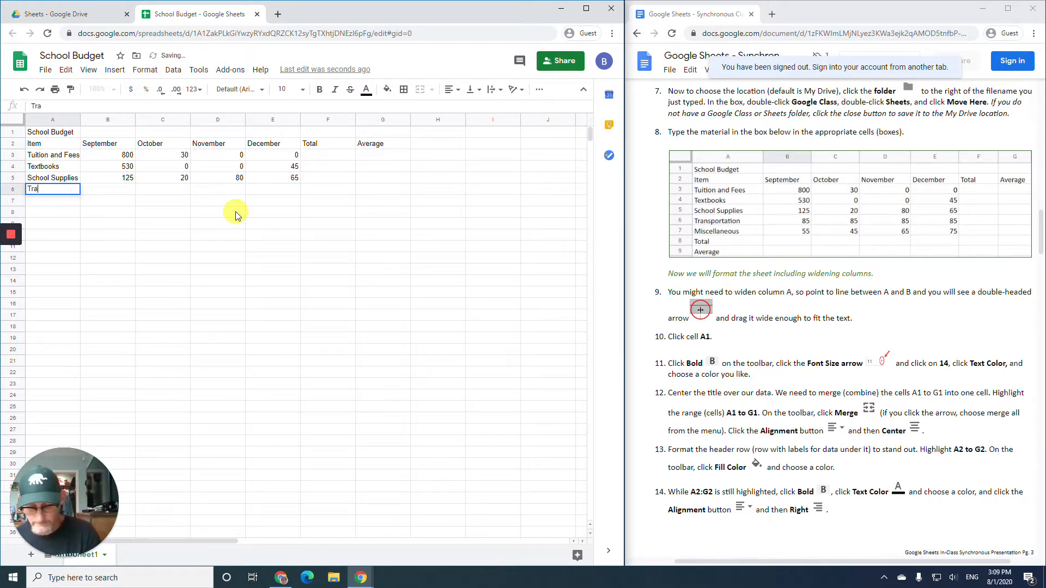
text(nspor)
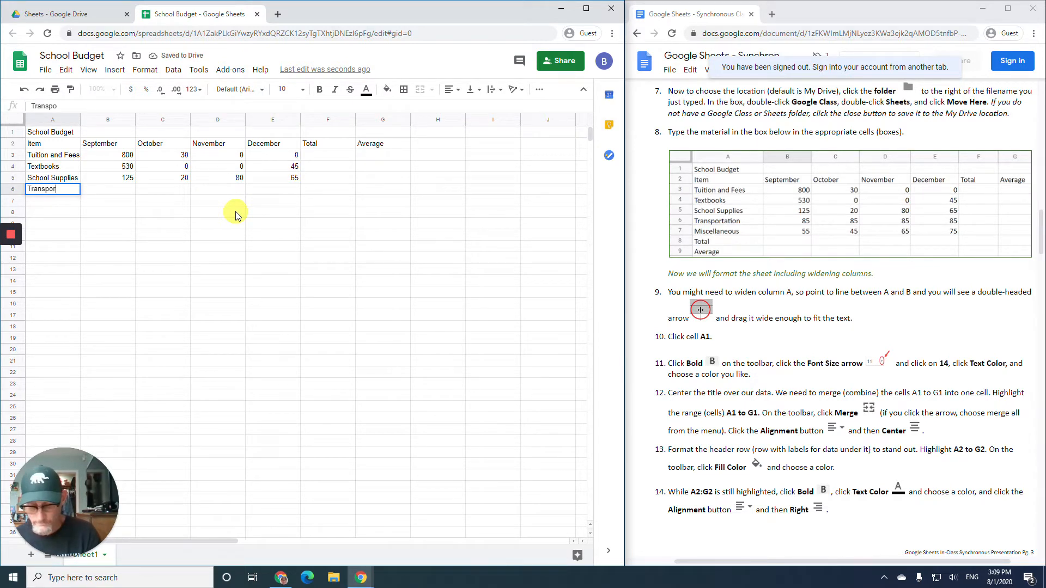
text(tation)
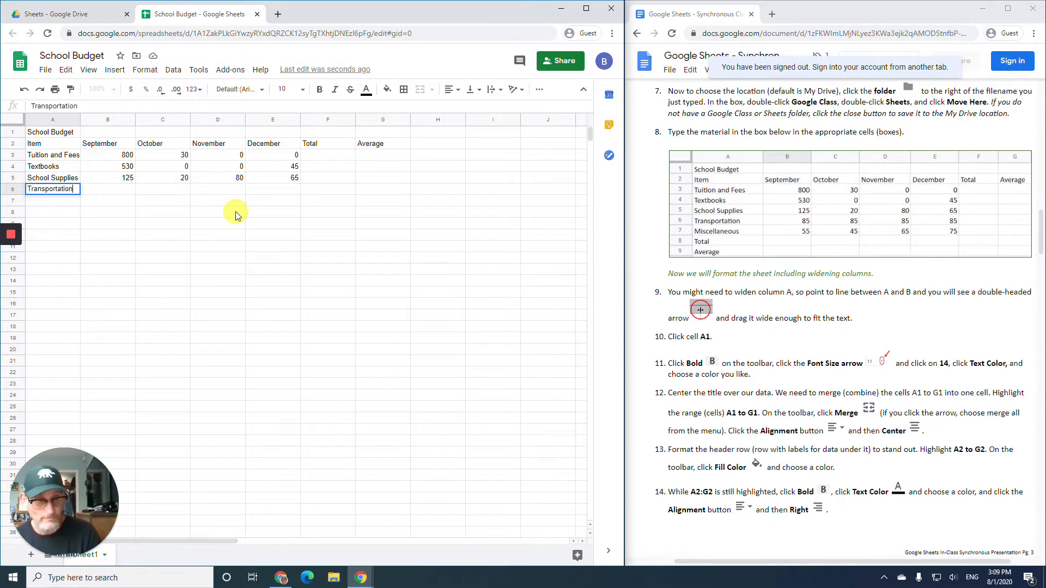
- Fill the Transportation row with 85 for each of the four months
key(Tab)
text(85)
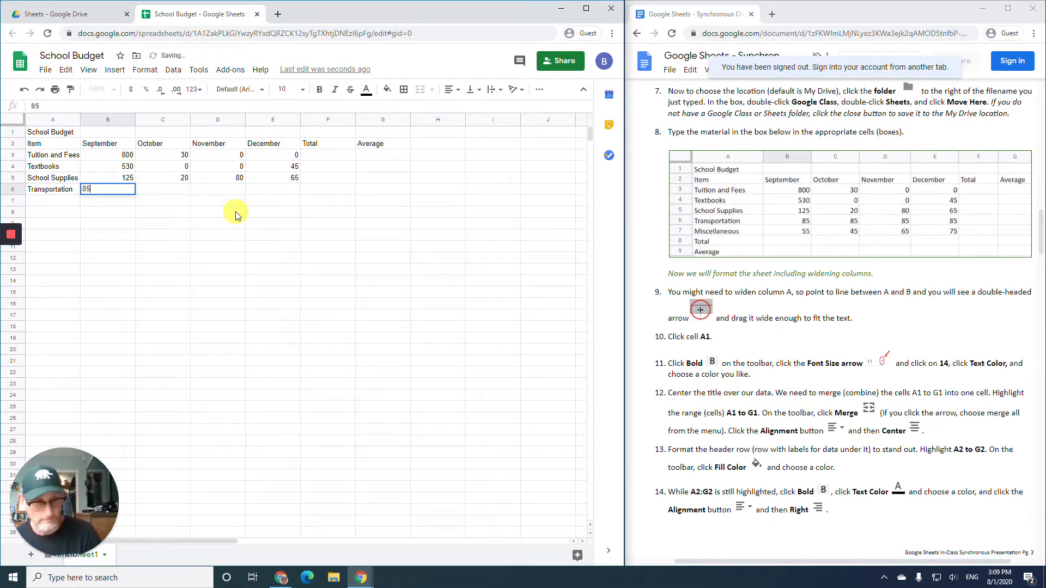
key(Tab)
text(85)
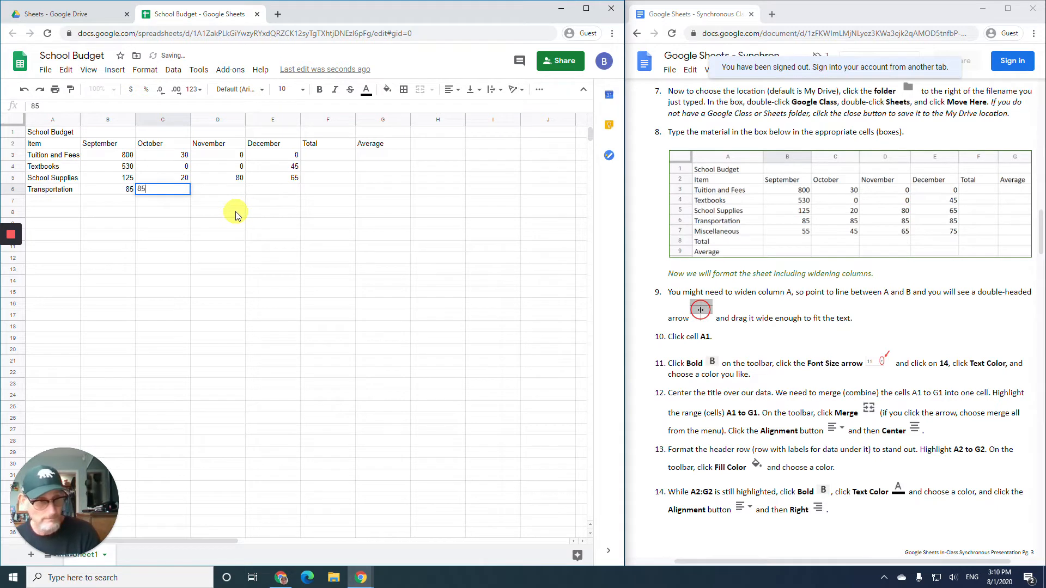
key(Tab)
text(85)
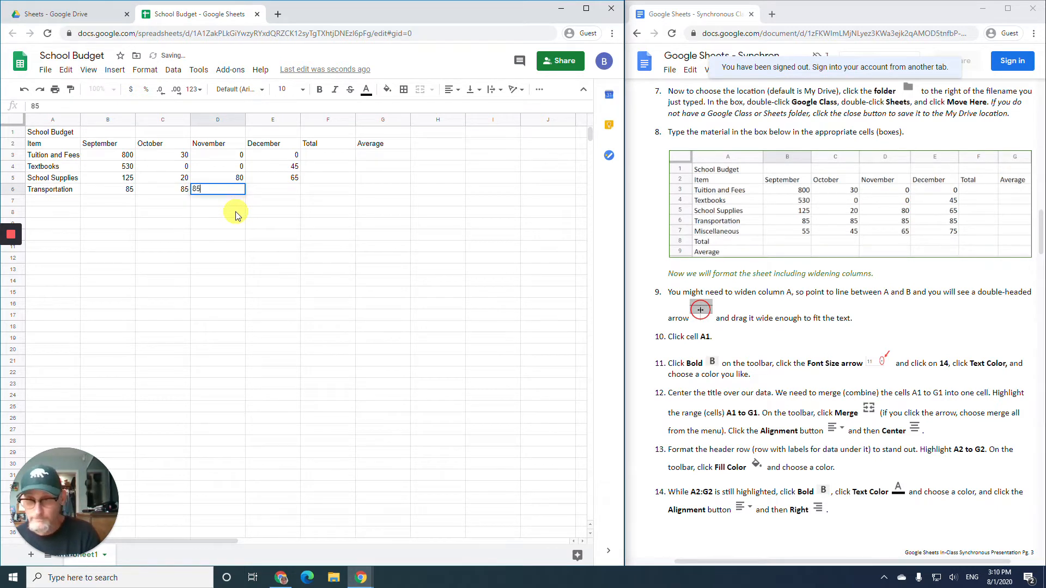
key(Tab)
text(85)
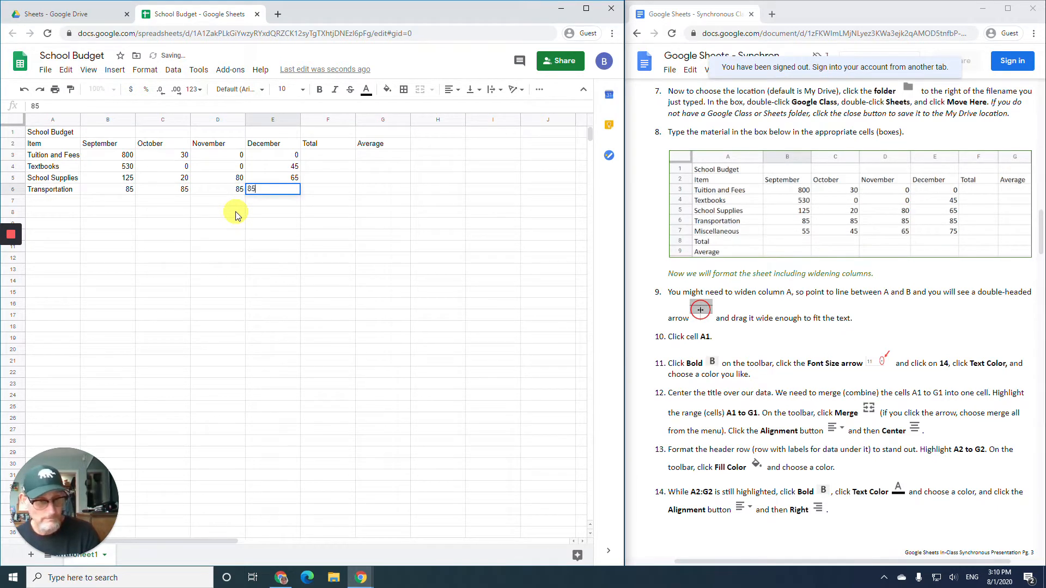
key(Return)
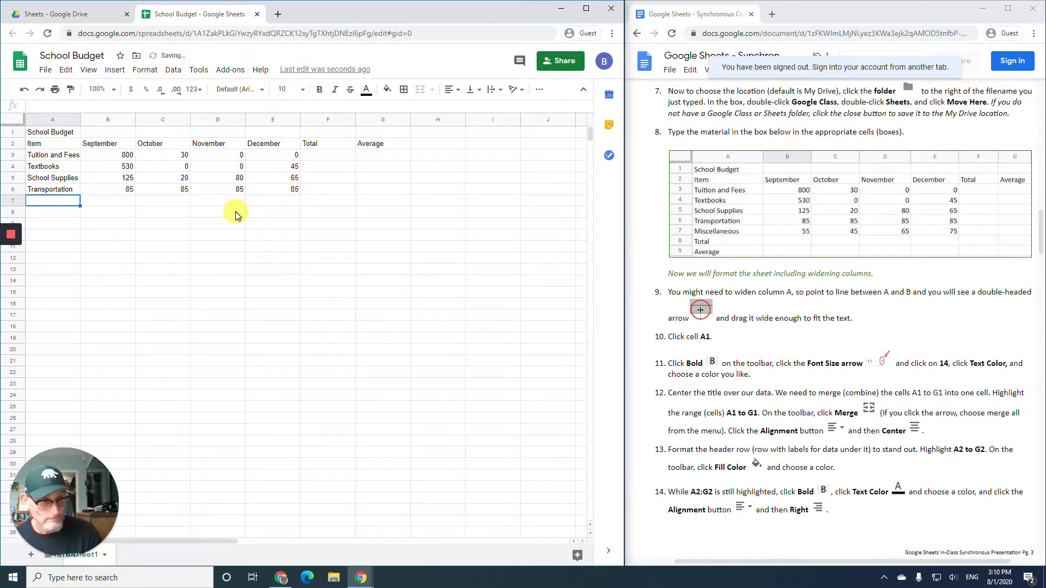
- Enter the Miscellaneous row with 55, 45, 65, 75
text(Miscell)
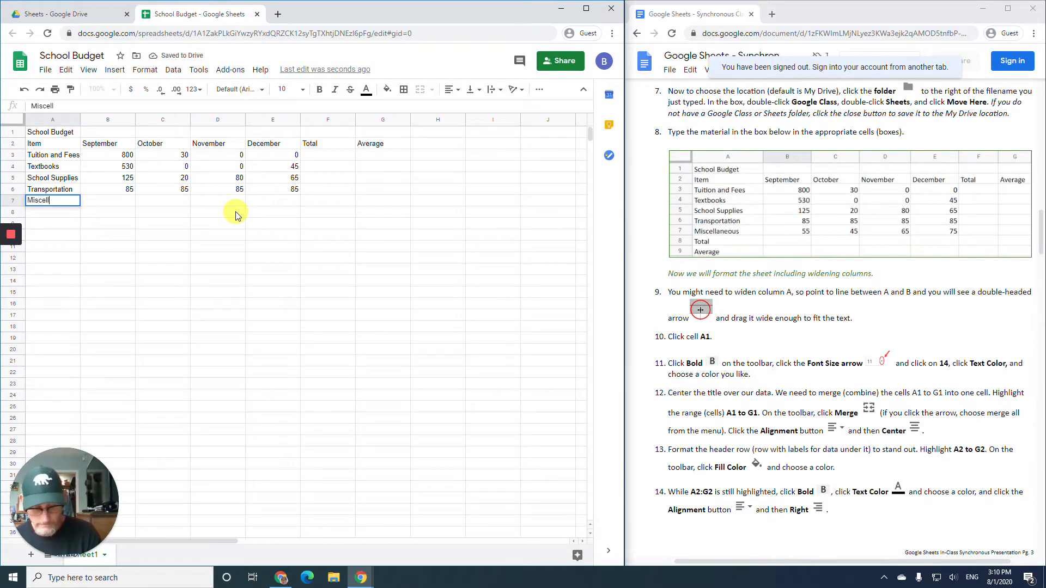
text(aneous)
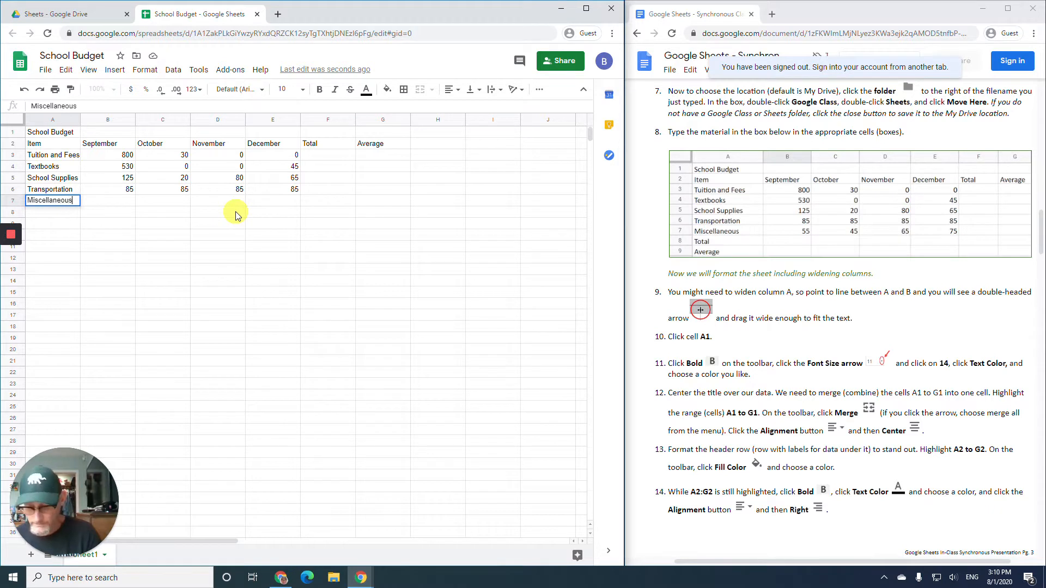
mouse_move(11, 278)
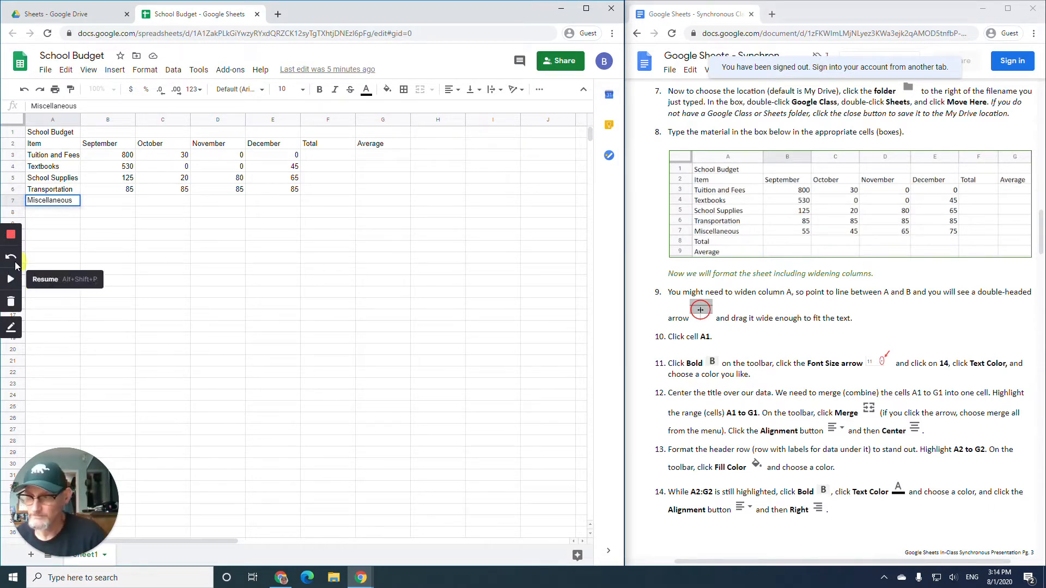
key(Tab)
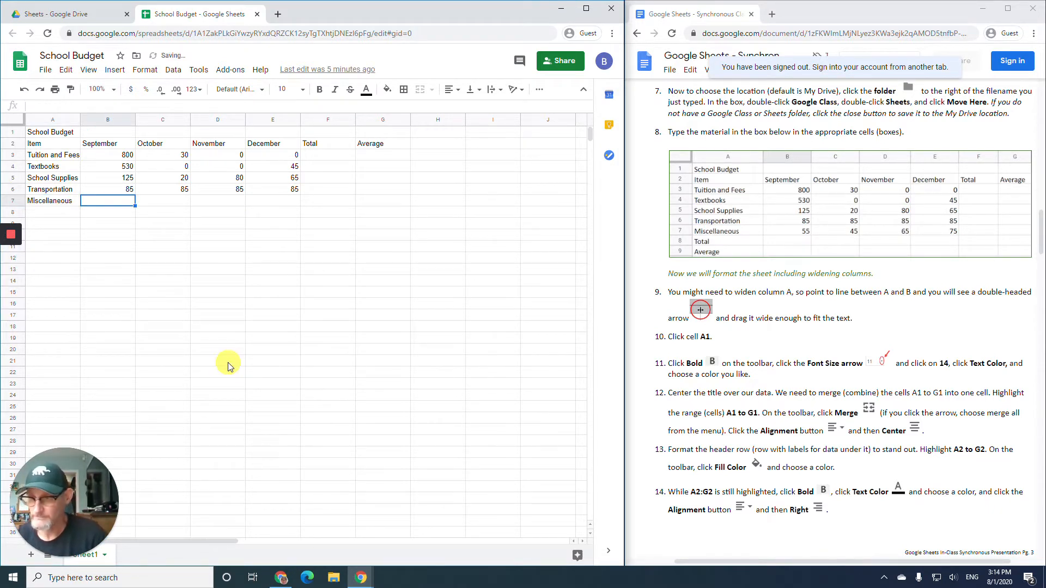
text(55)
key(Tab)
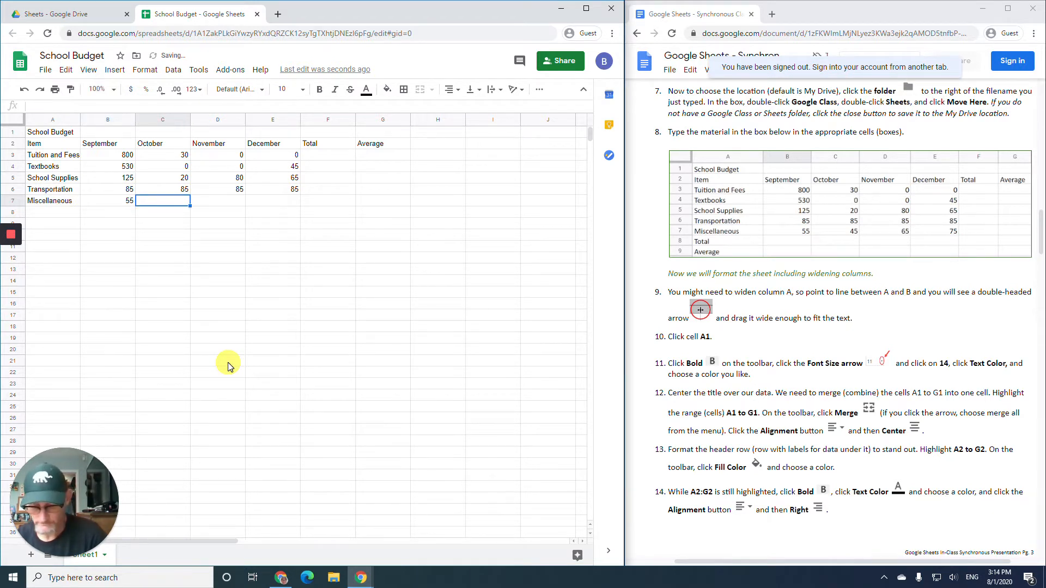
text(45)
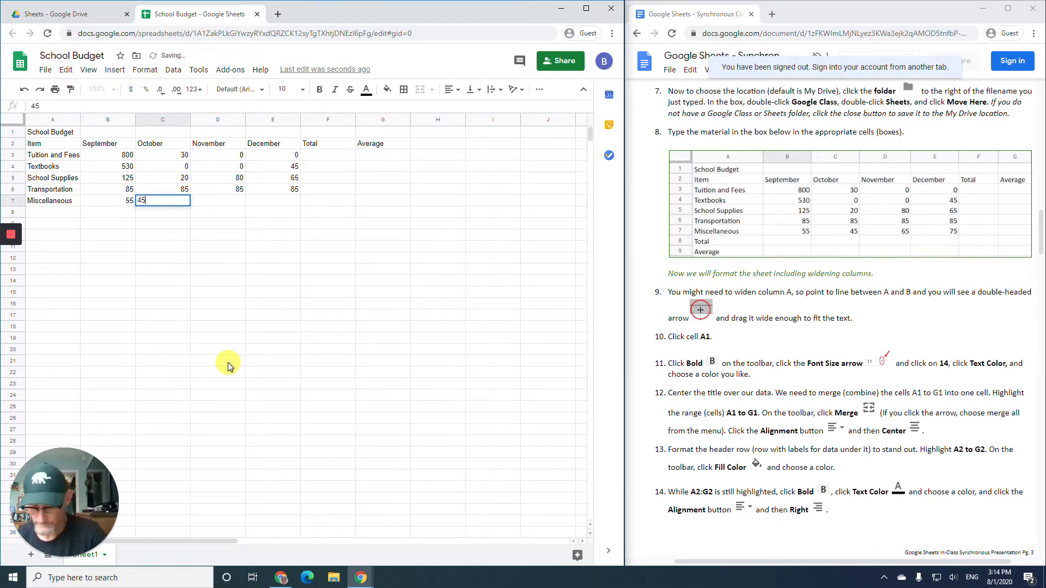
key(Tab)
text(65)
key(Tab)
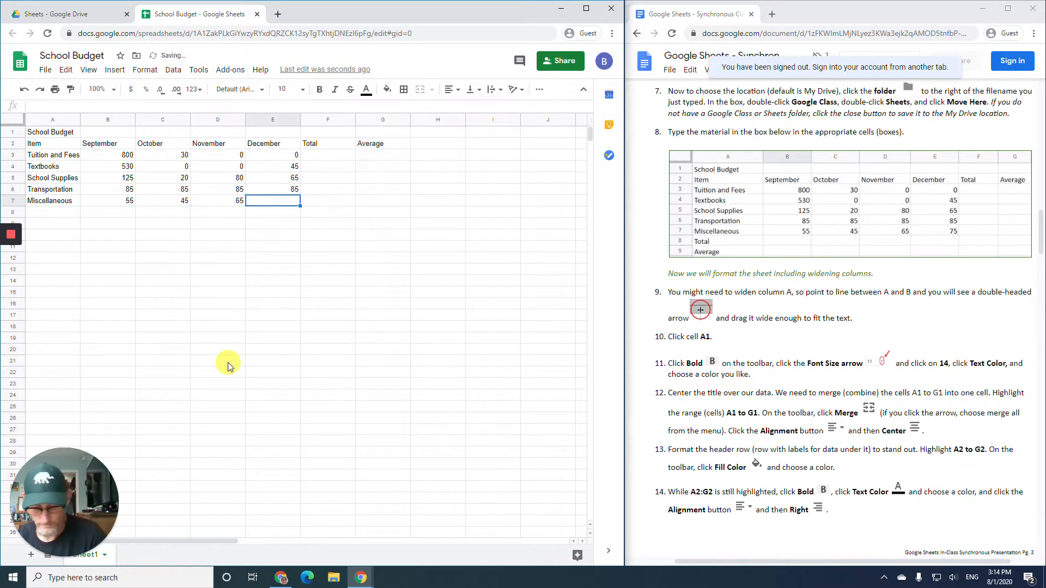
text(75)
key(Return)
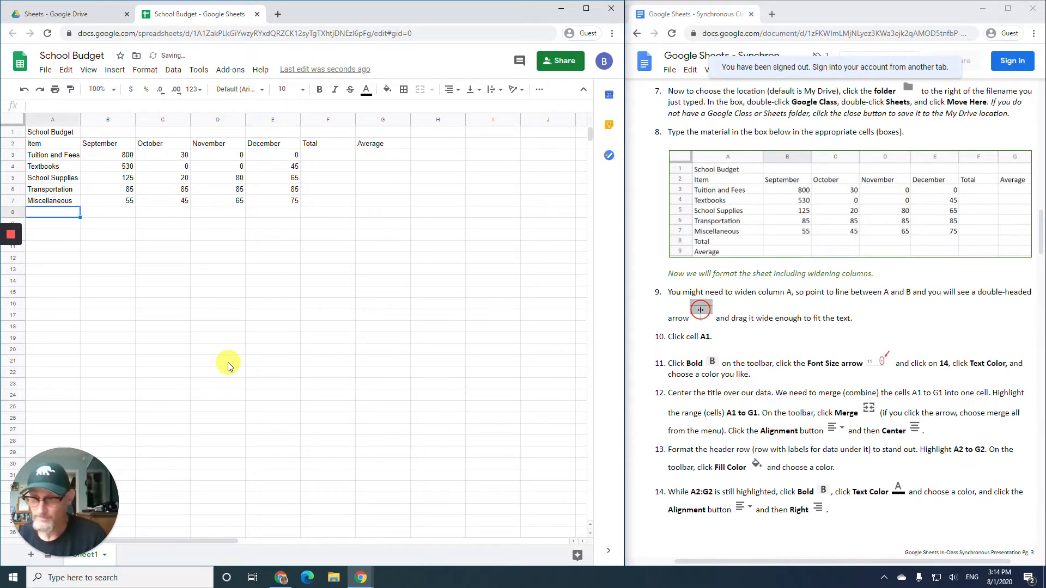
- Add the labels Total in A8 and Average in A9
text(Total)
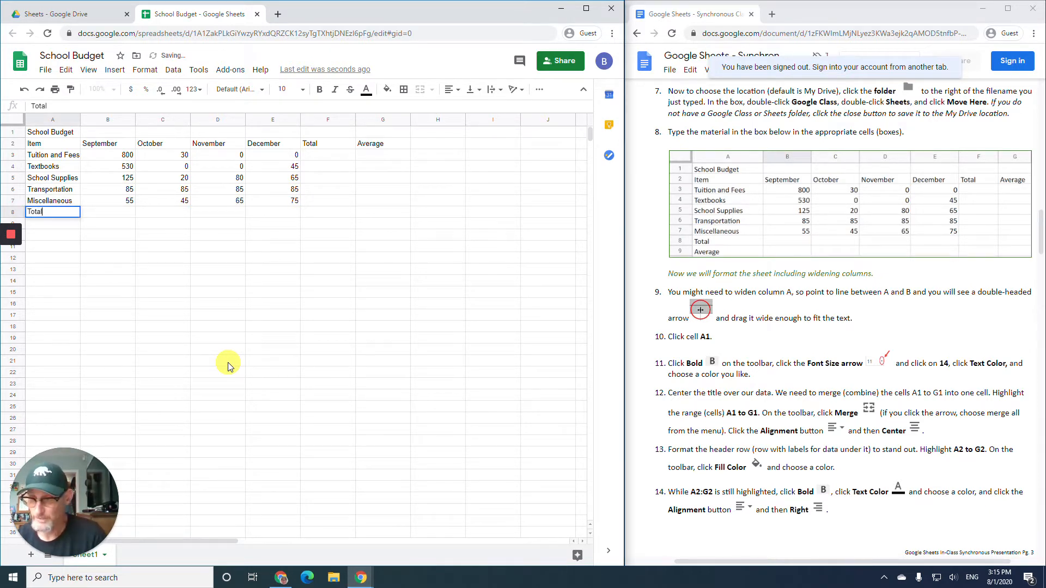
key(Return)
text(Average)
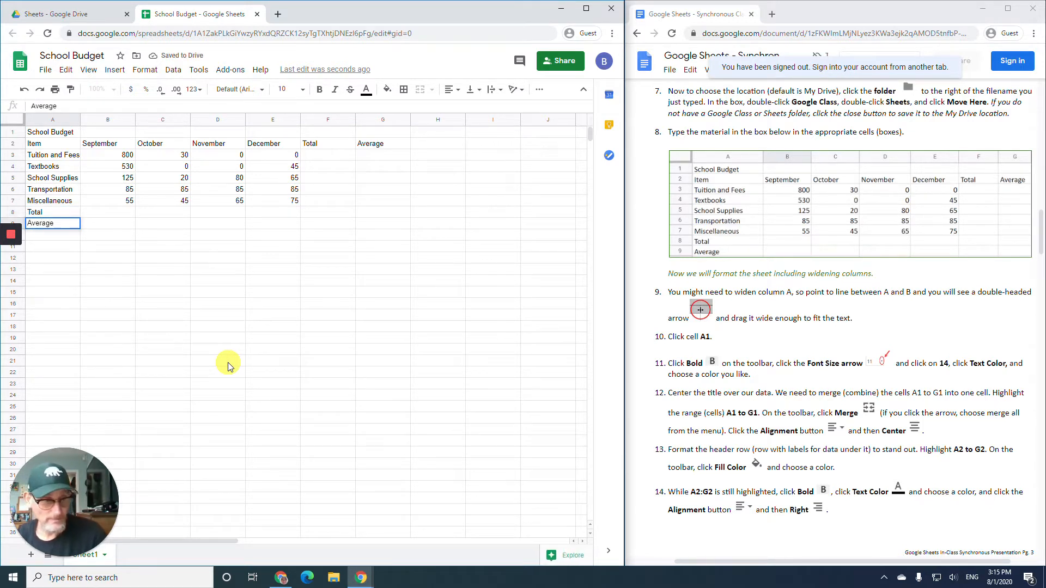
key(Return)
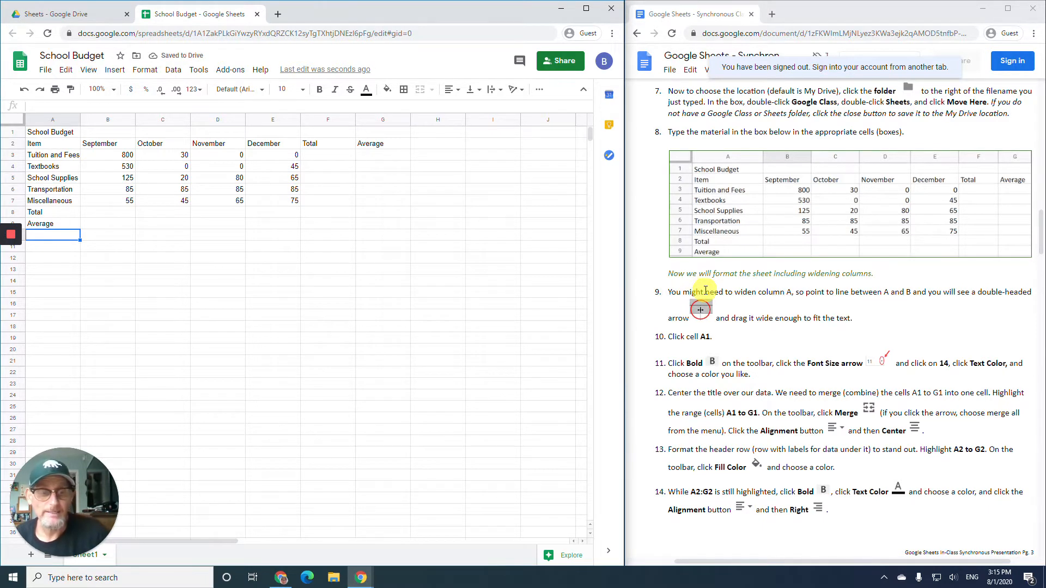
- Widen column A so 'Tuition and Fees' and the other item names fit
scroll(706, 290, down, 1)
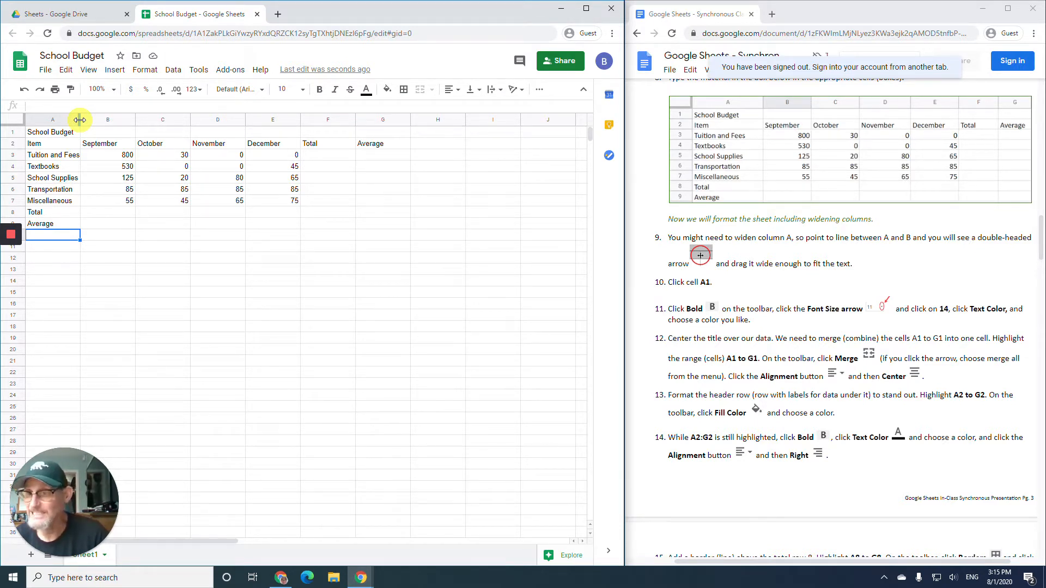
drag(79, 120, 86, 119)
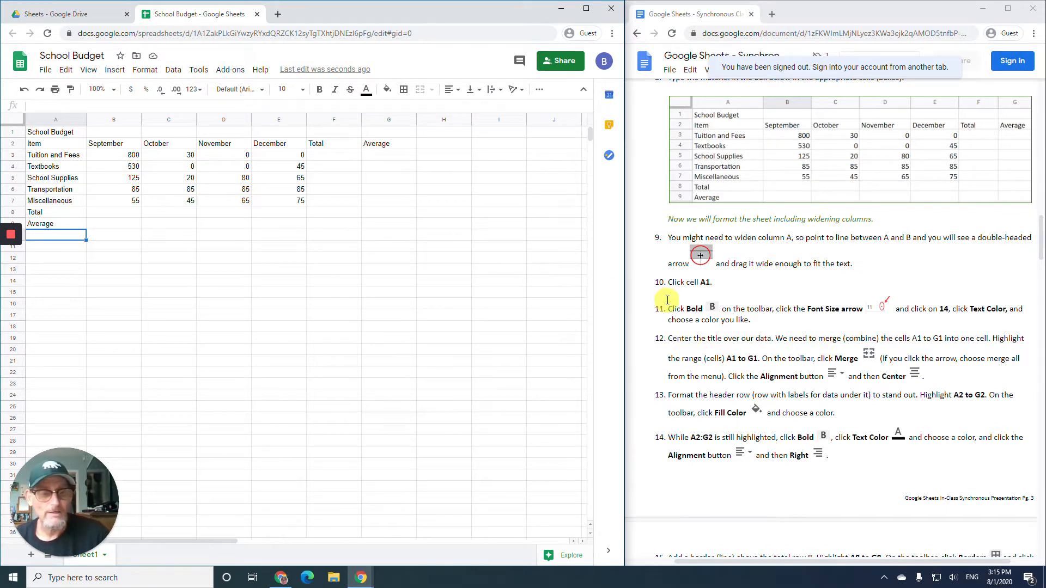
scroll(669, 298, down, 1)
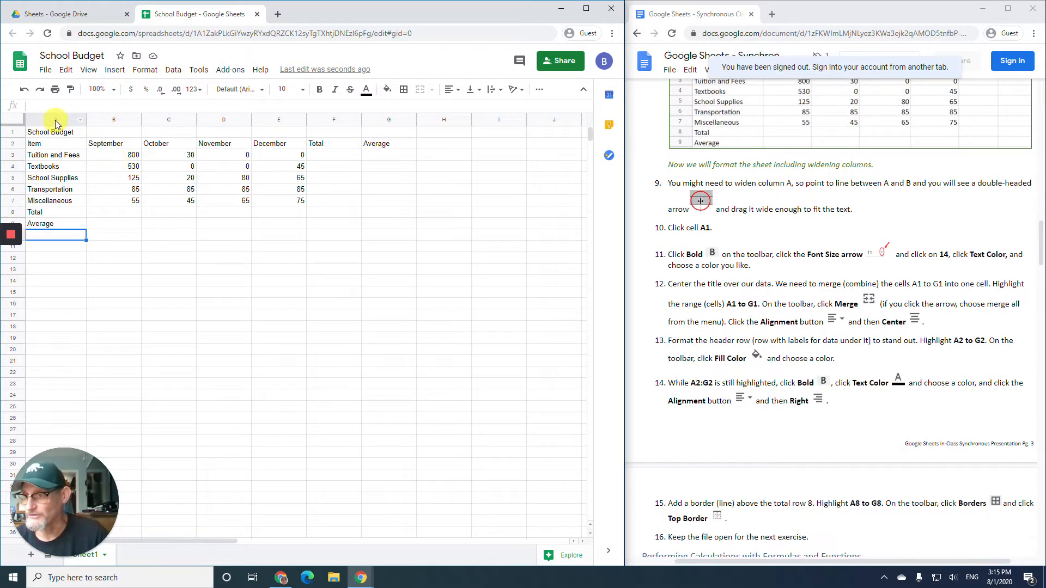
- Format the A1 title 'School Budget' as bold, 14 point, dark red text
click(39, 134)
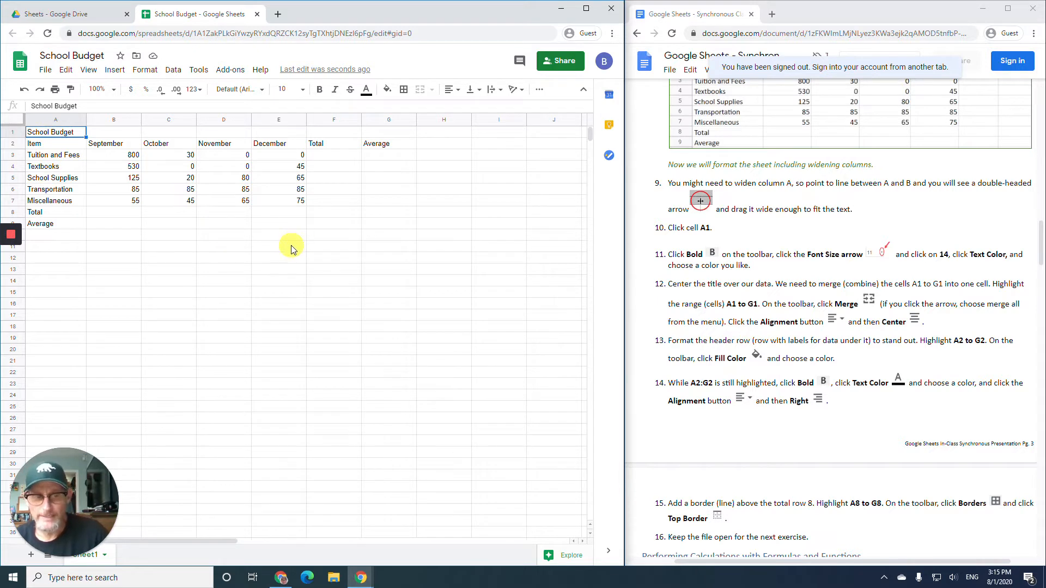
click(320, 95)
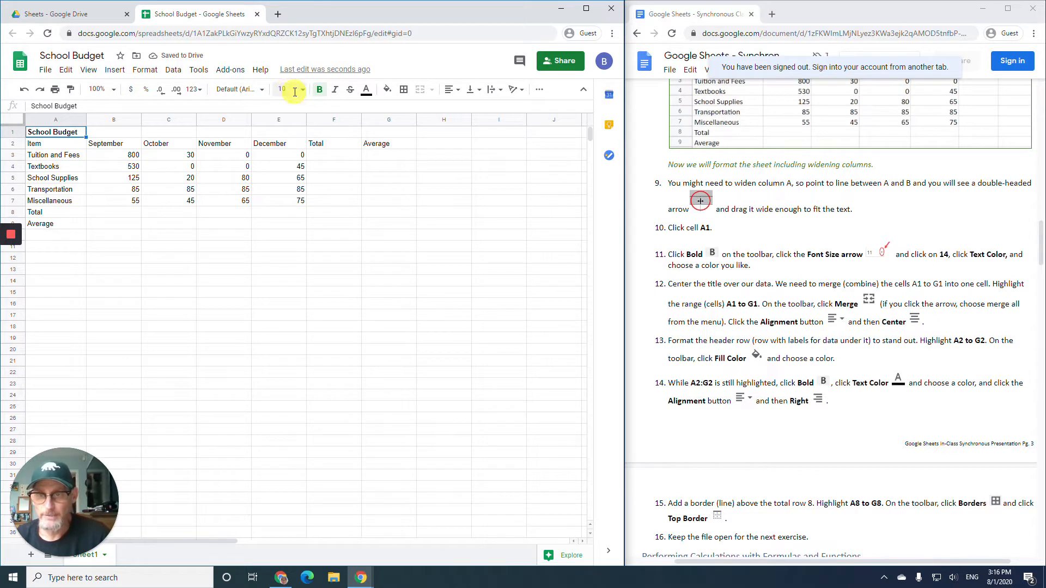
click(303, 91)
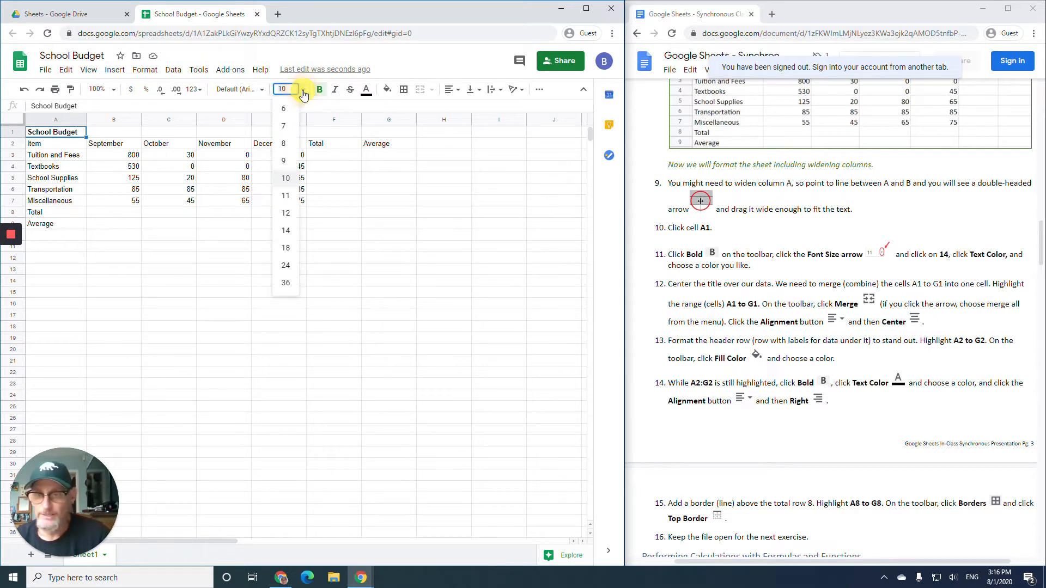
click(287, 231)
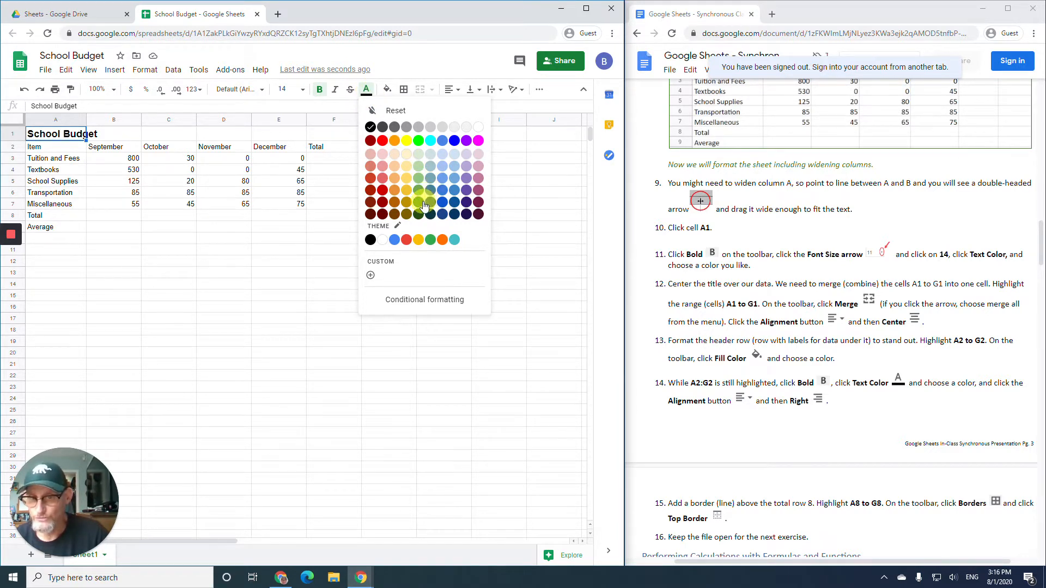
click(383, 203)
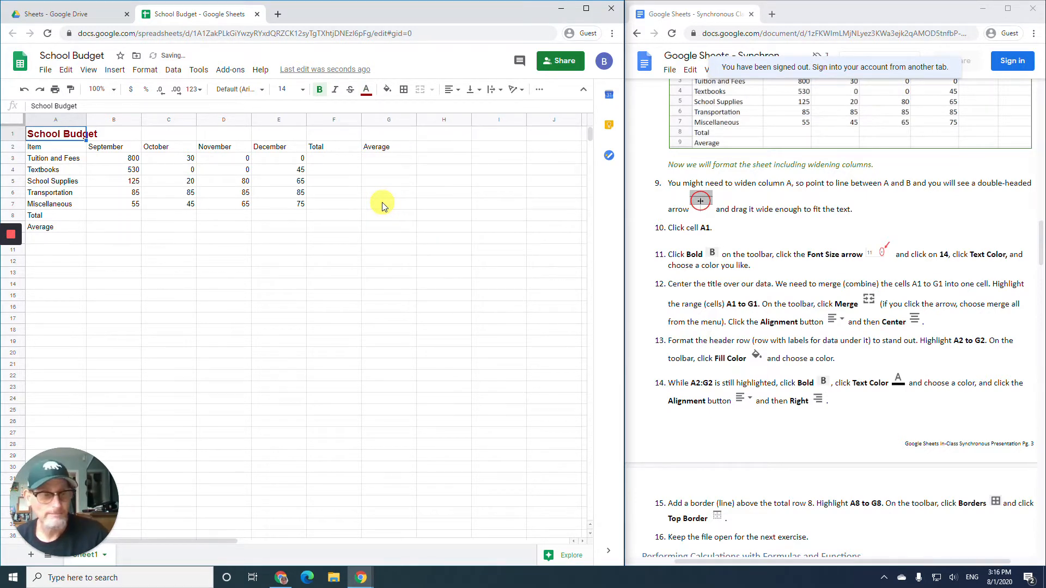
scroll(717, 274, down, 2)
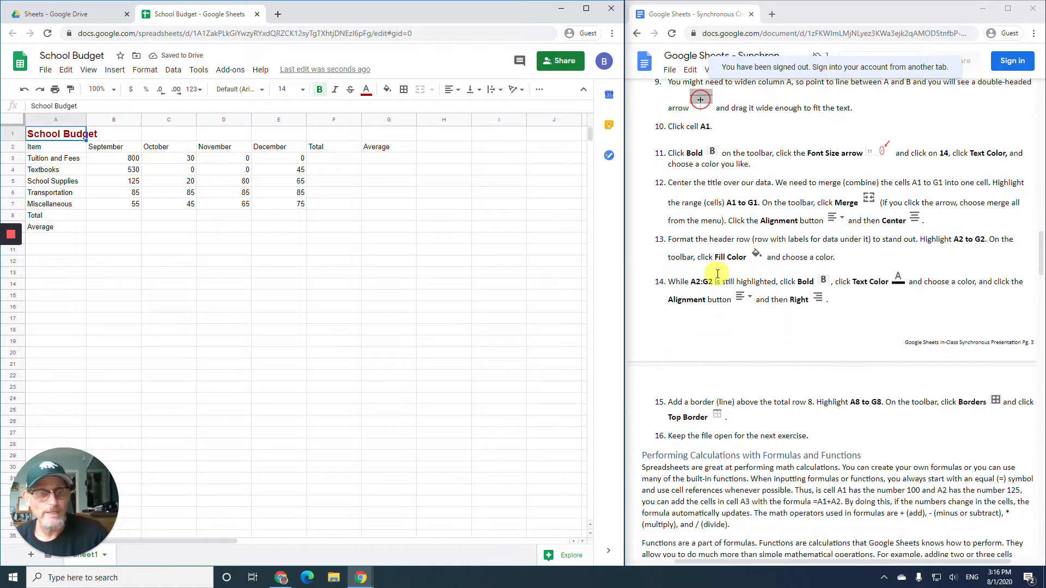
- Merge cells A1:G1 and centre the School Budget title horizontally
scroll(717, 274, down, 1)
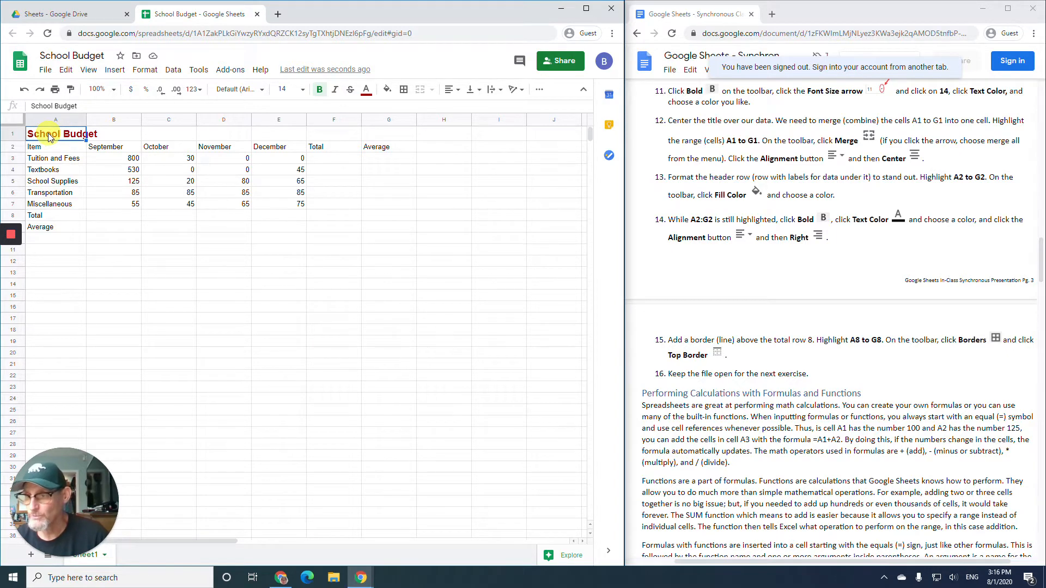
drag(48, 133, 375, 137)
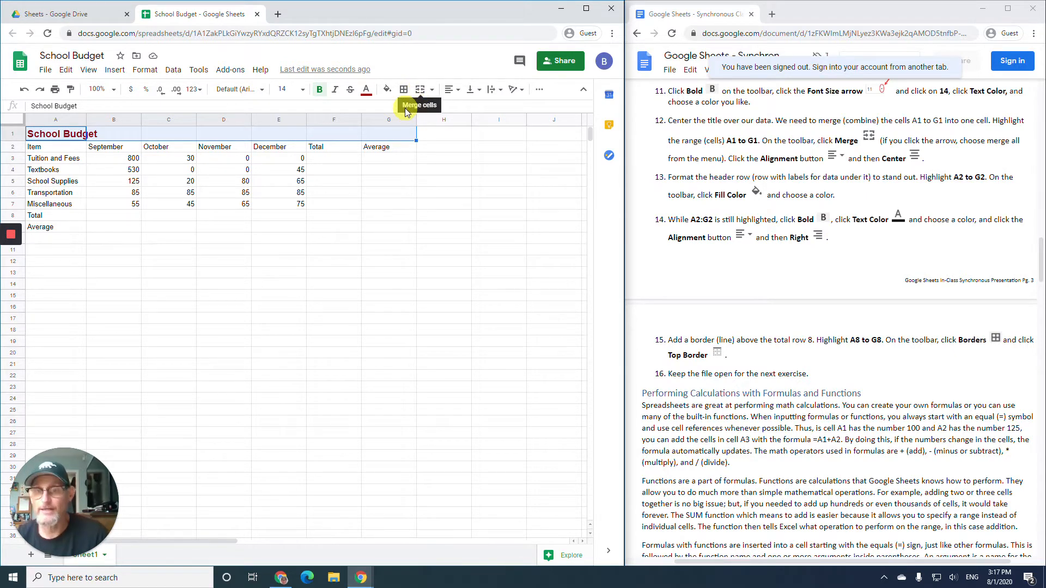
click(419, 91)
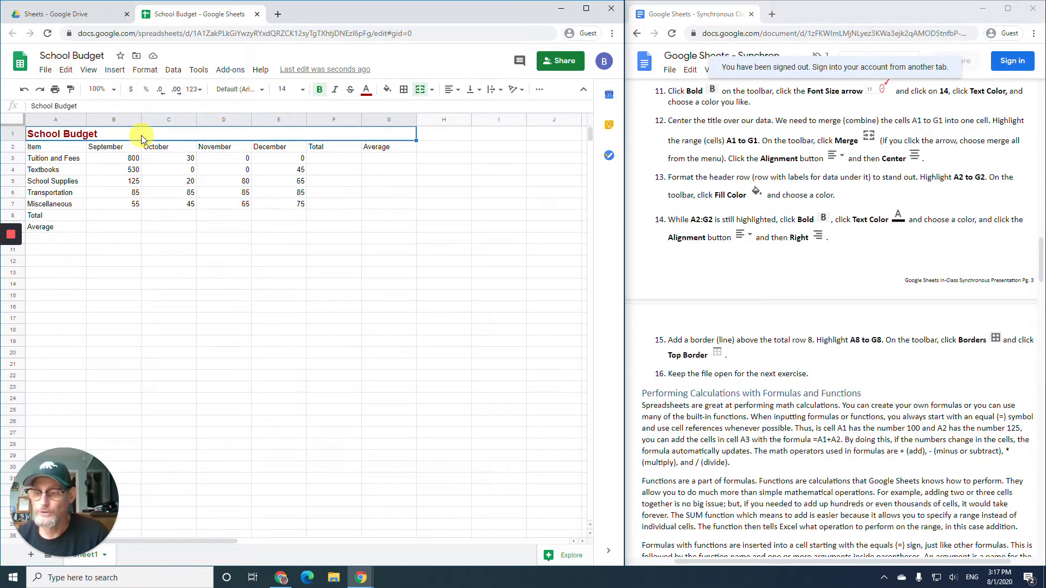
click(456, 94)
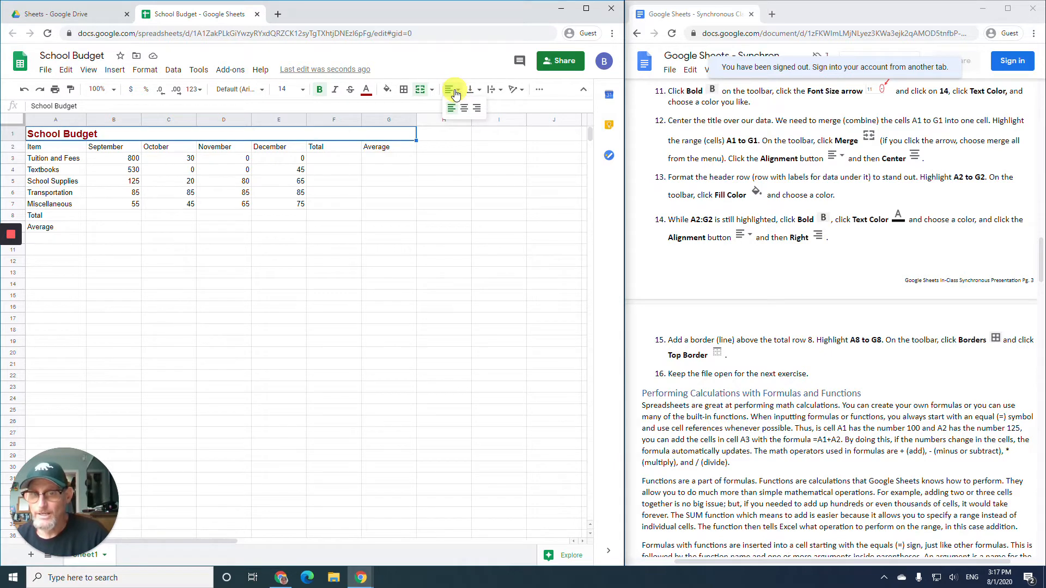
click(465, 111)
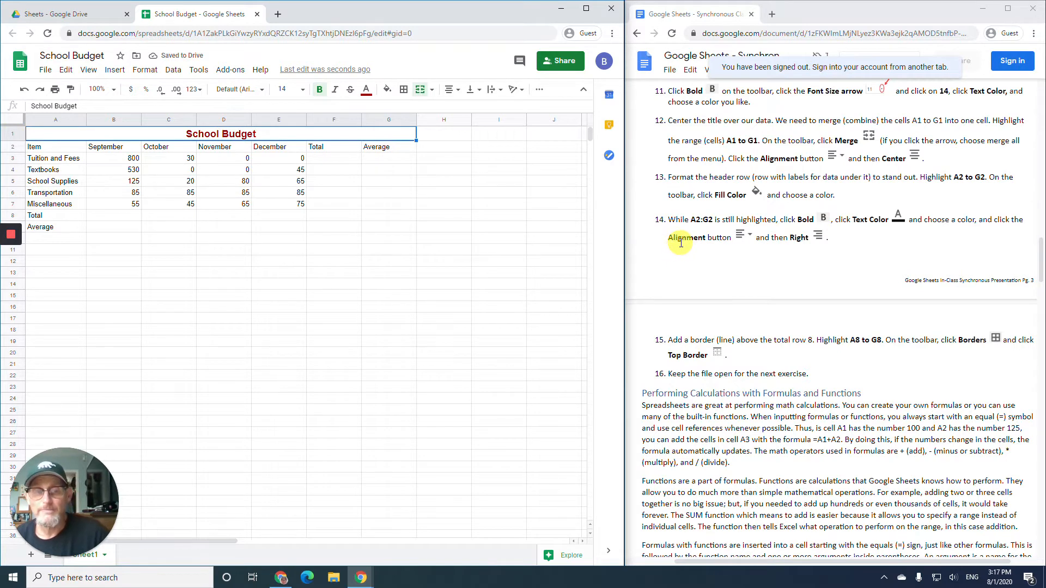
scroll(681, 240, down, 1)
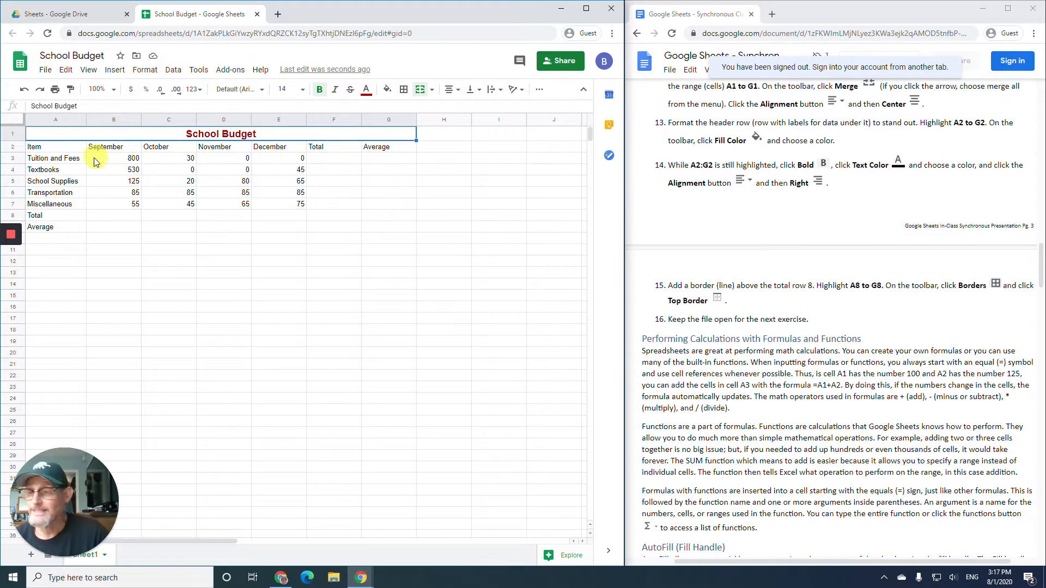
- Give header row A2:G2 a light red fill with bold white text
click(64, 150)
drag(125, 152, 381, 148)
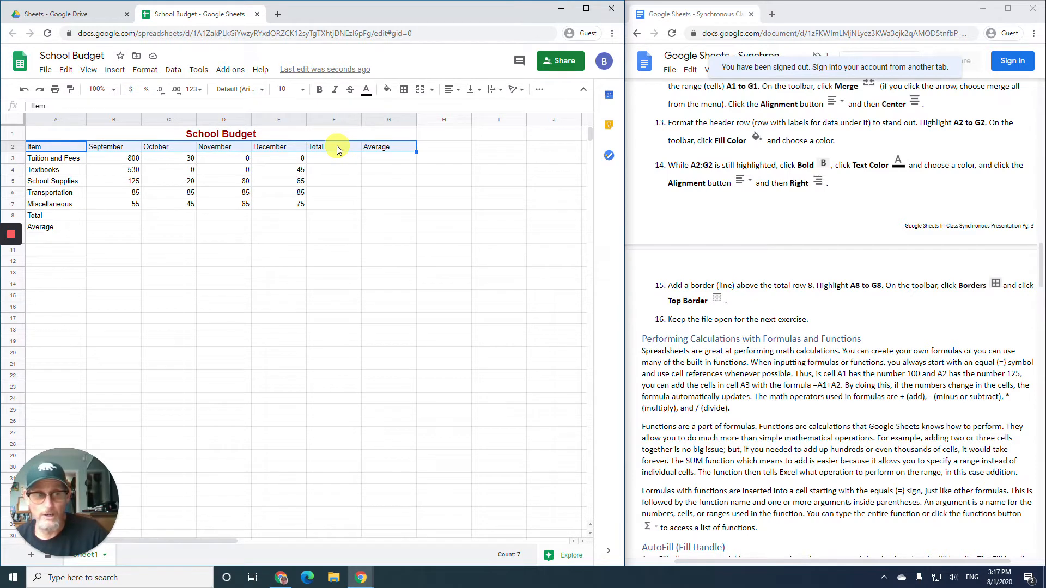
click(387, 91)
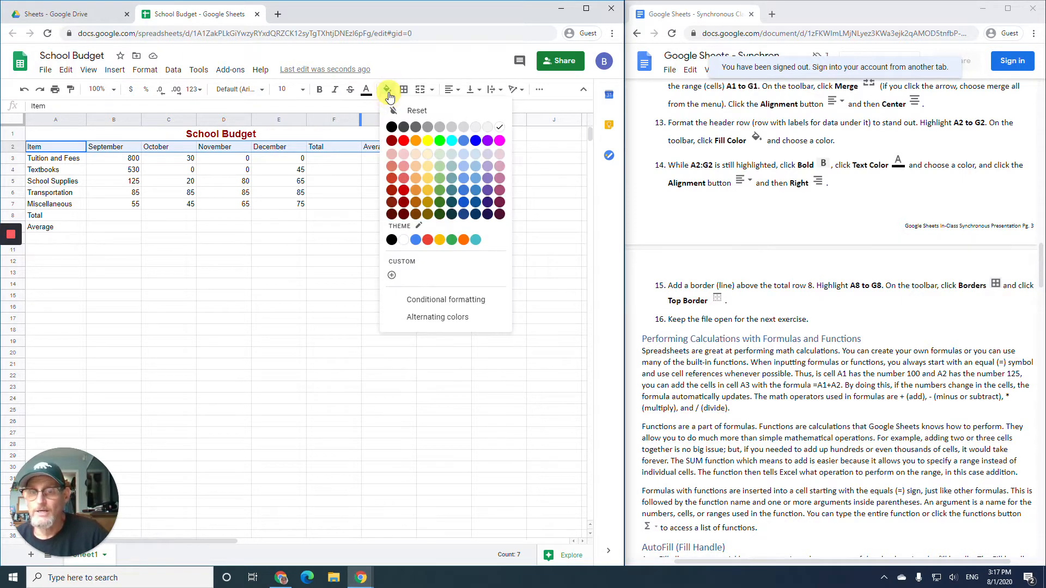
click(392, 155)
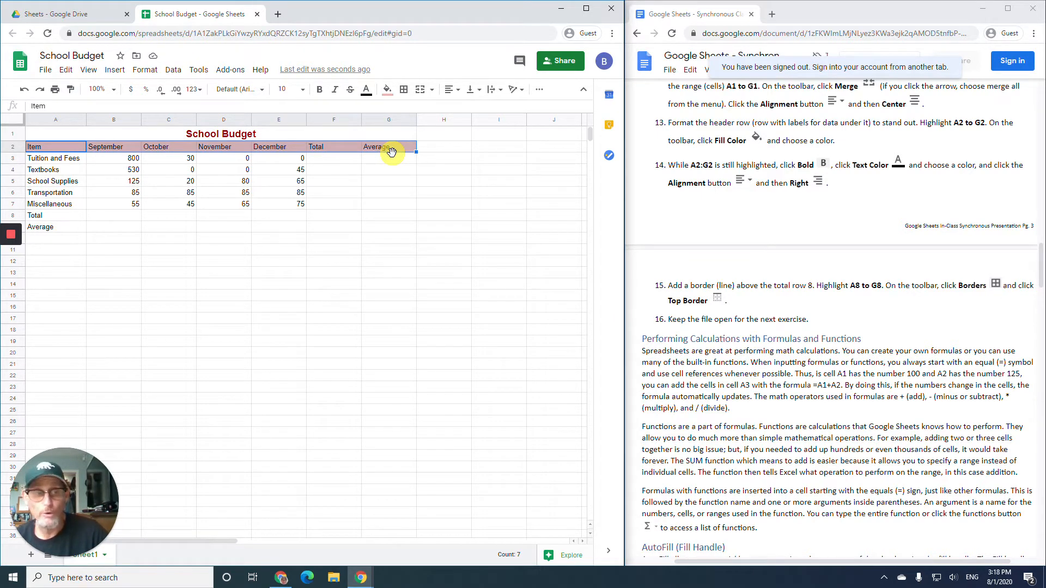
click(320, 91)
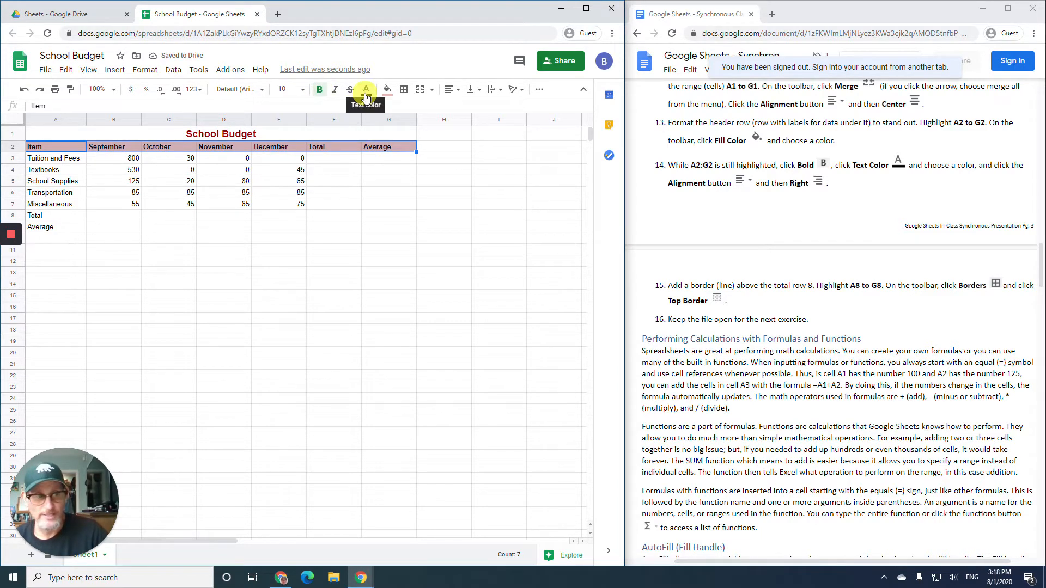
click(366, 97)
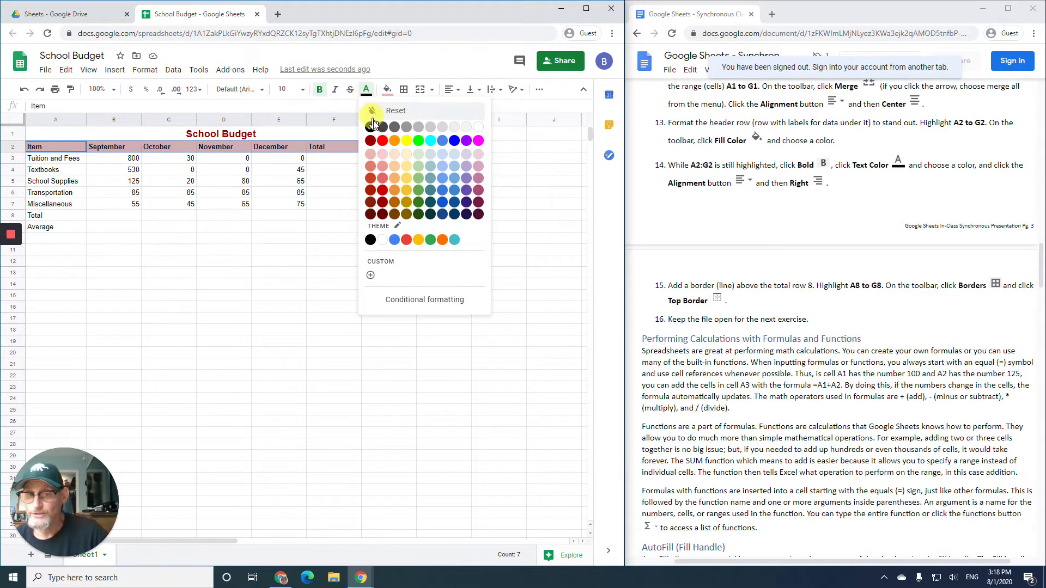
click(478, 129)
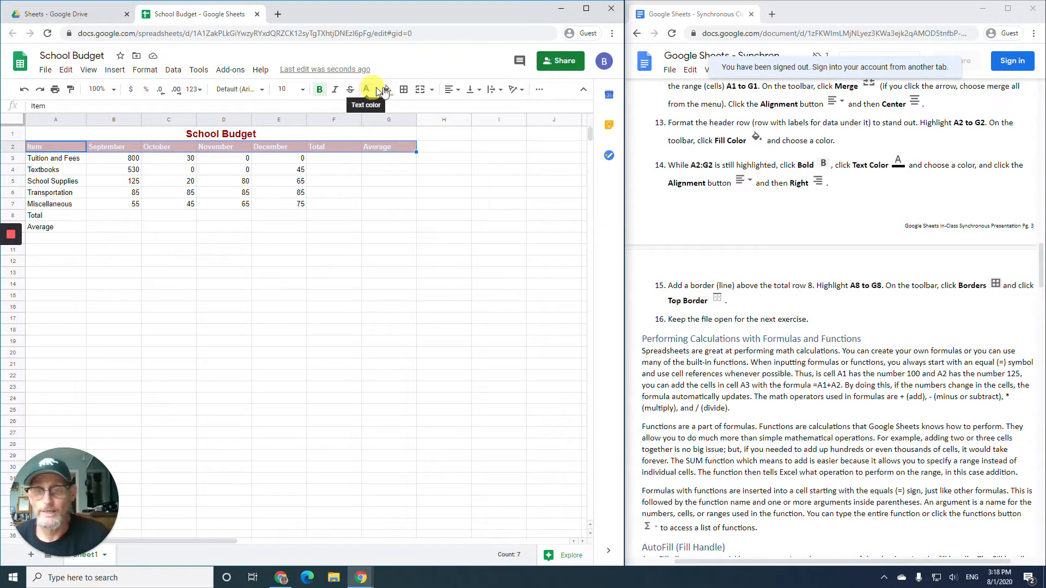
- Right-align the header labels but keep Item in A2 left-aligned
click(459, 90)
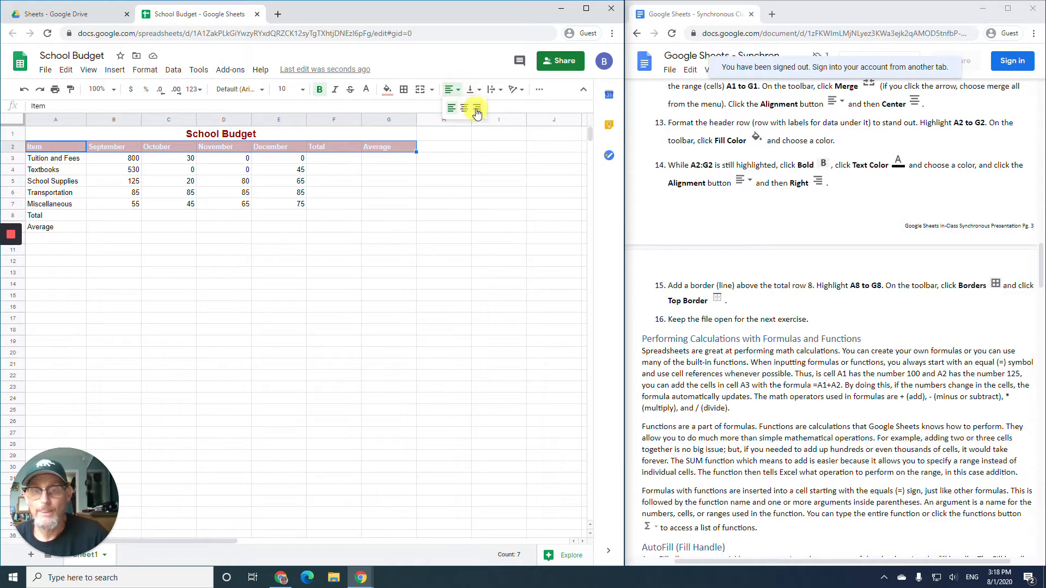
click(478, 107)
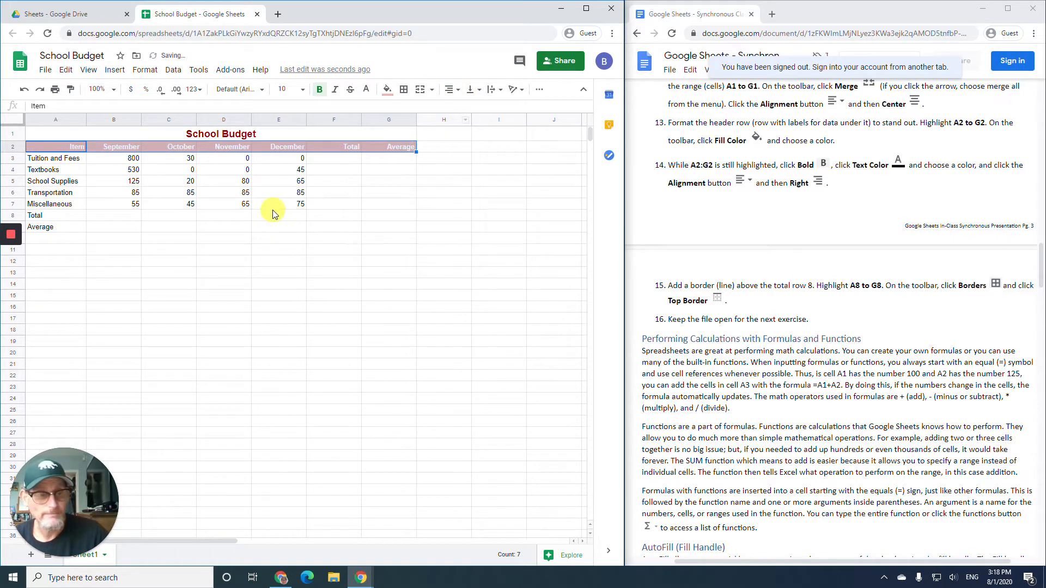
click(67, 151)
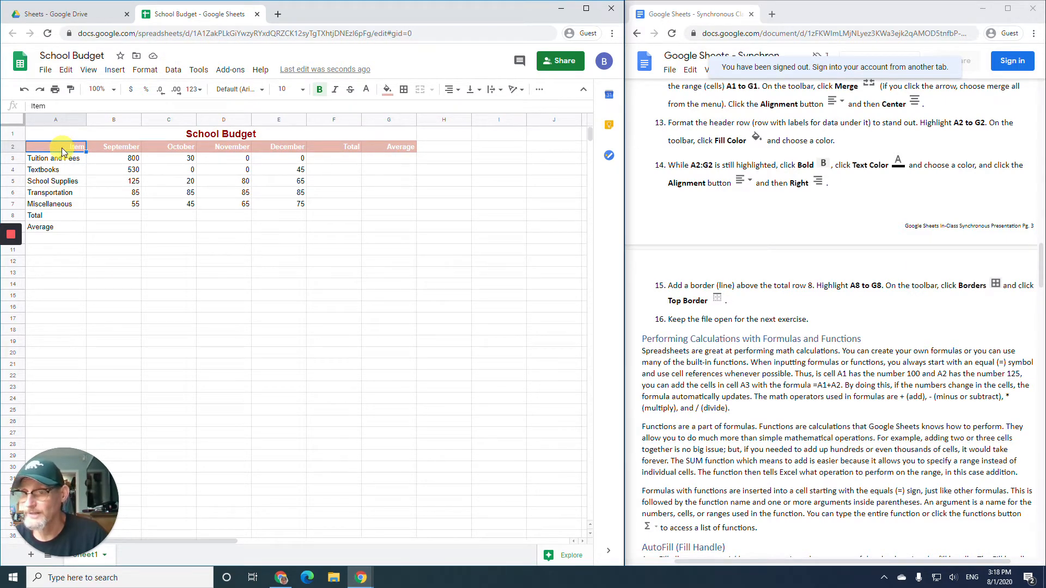
click(454, 89)
click(450, 108)
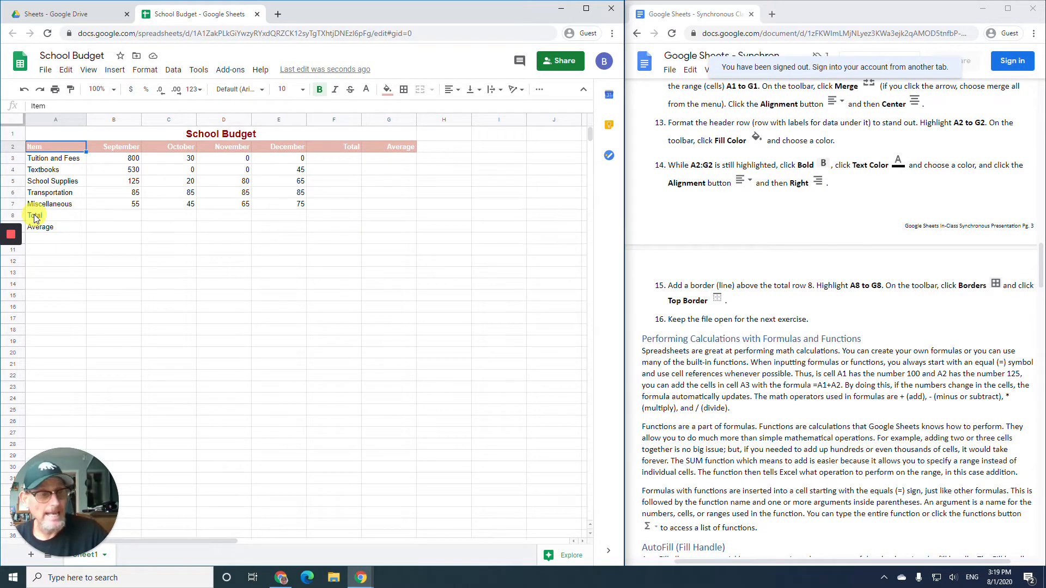
- Add a top border across the Total row, A8 to G8
drag(35, 217, 380, 219)
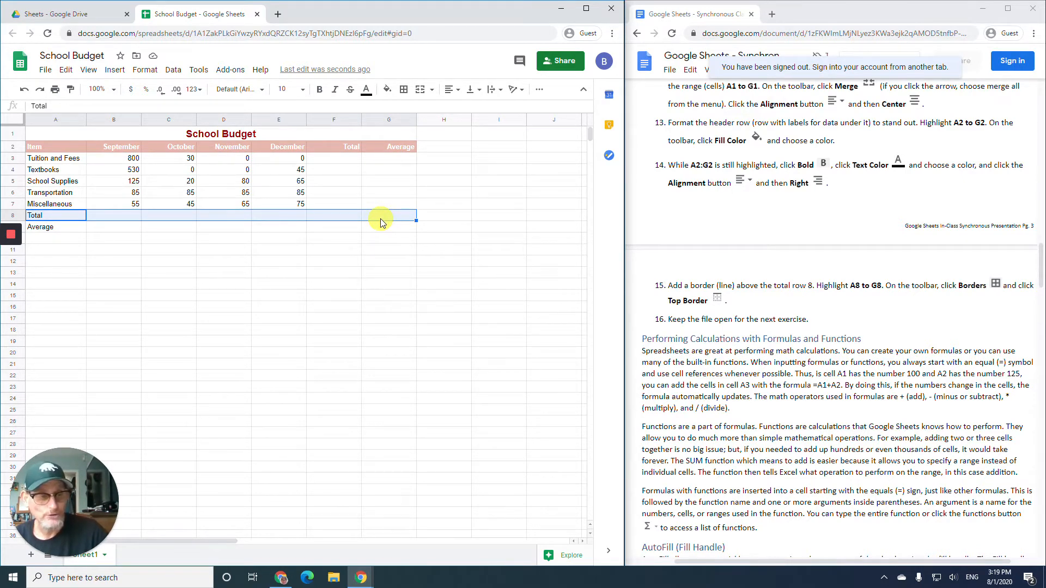
click(404, 91)
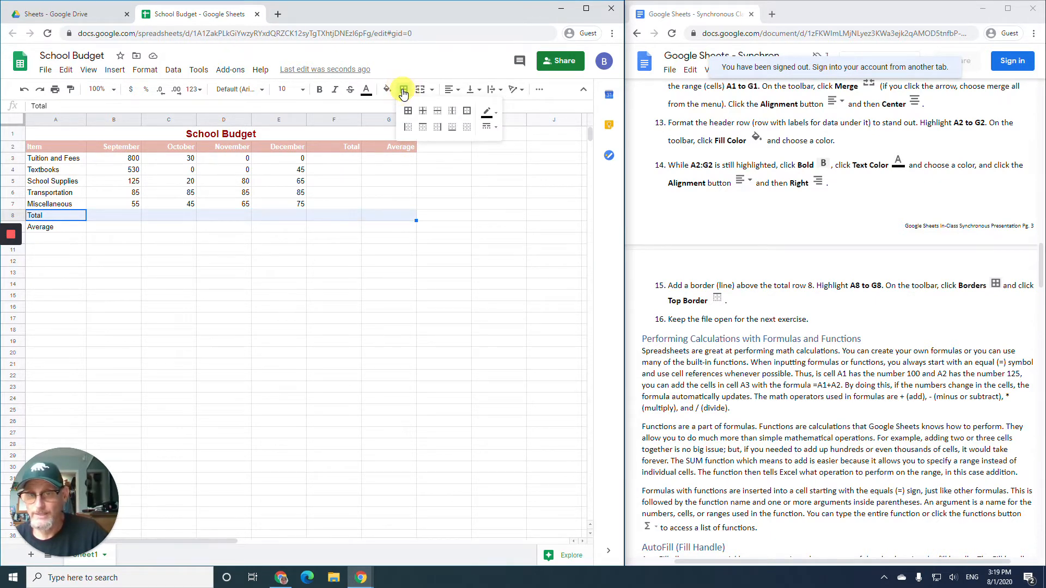
click(423, 129)
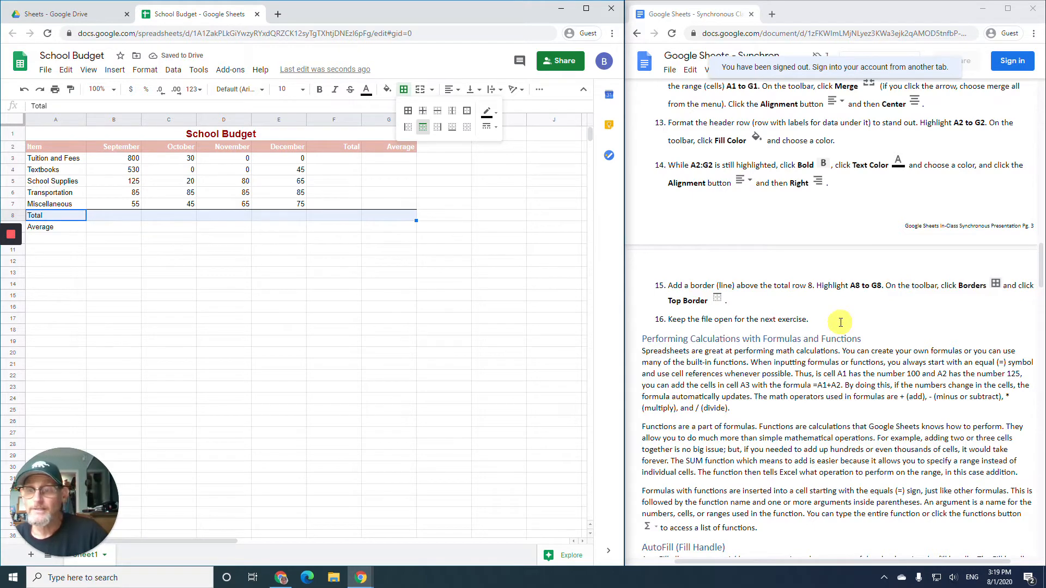
- Close the Borders dropdown and look over the School Budget sheet
scroll(841, 323, down, 2)
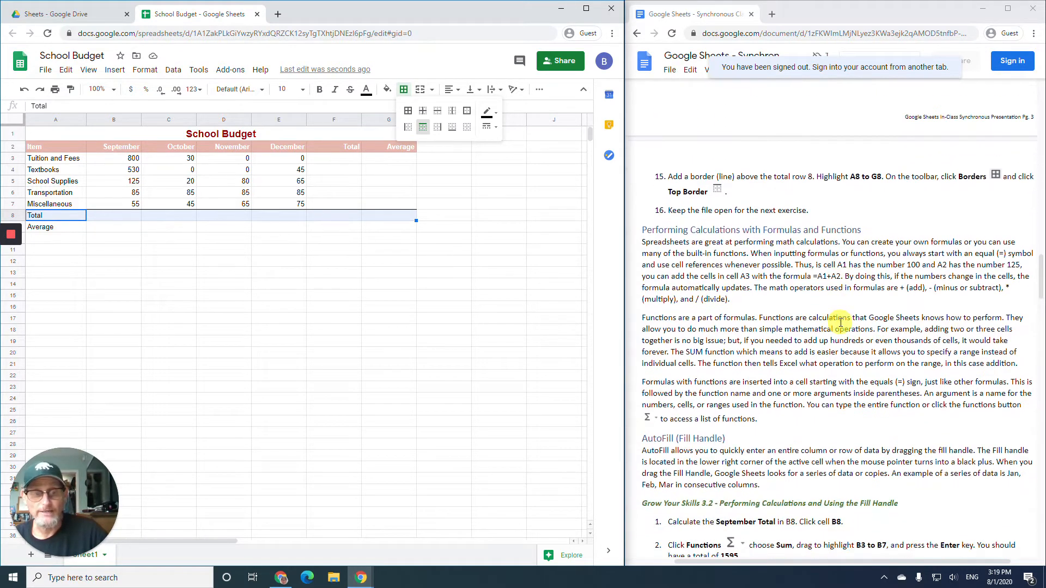
scroll(841, 323, down, 1)
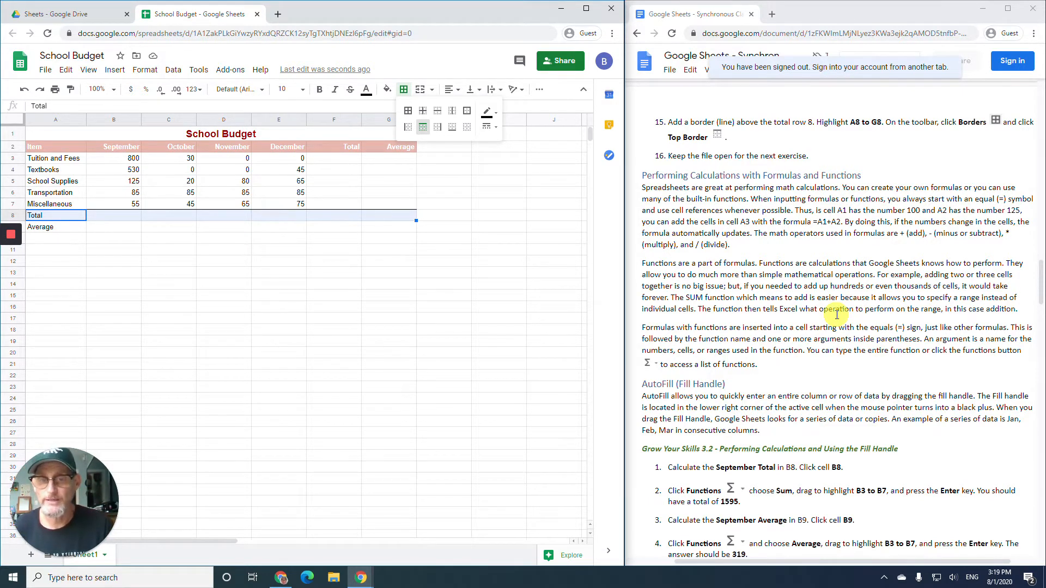
click(404, 89)
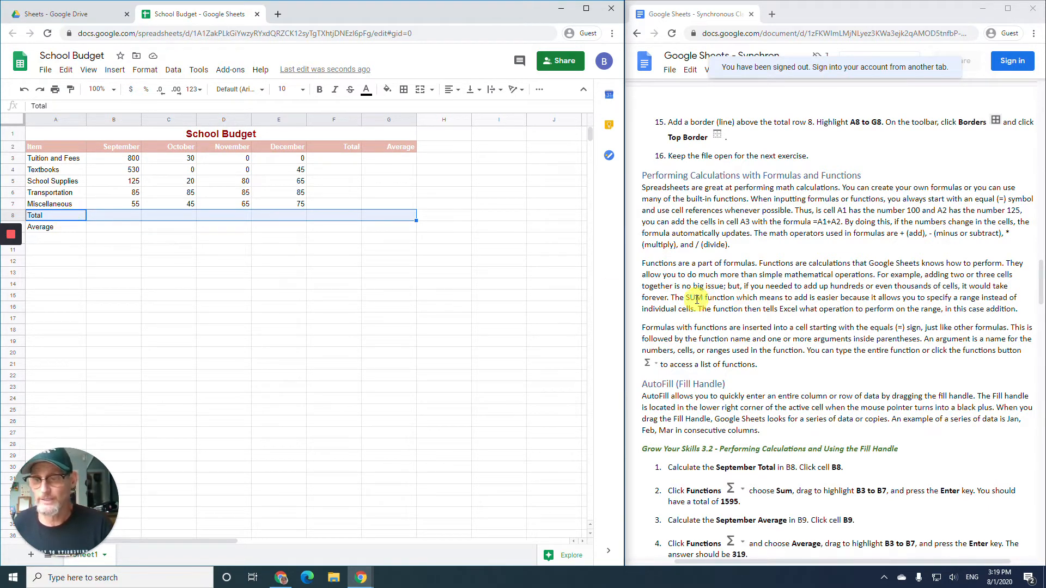
scroll(713, 295, down, 1)
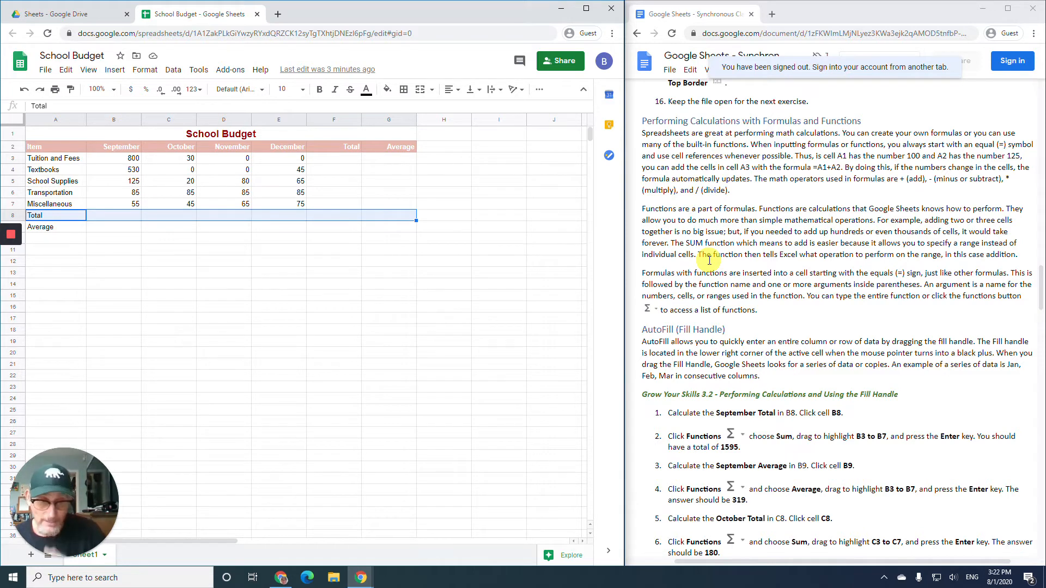
- Deselect row 8 to check its top border, then select cell B8
scroll(767, 269, down, 3)
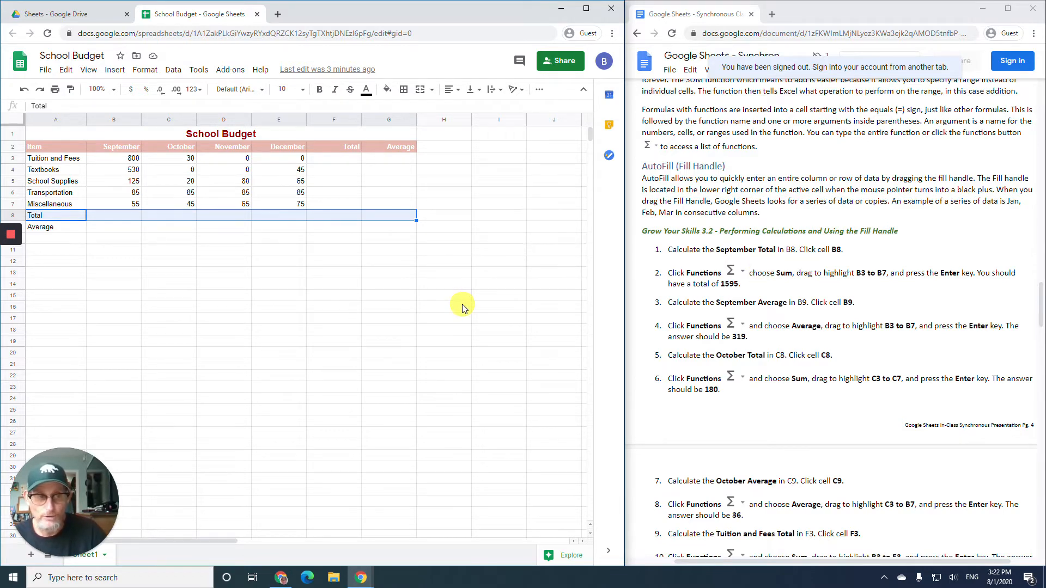
click(220, 240)
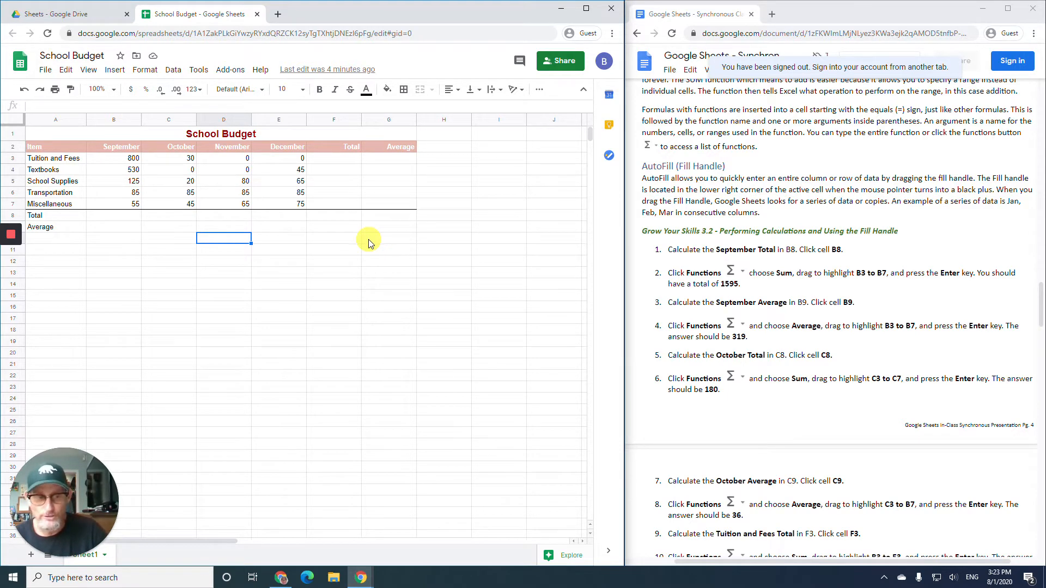
scroll(644, 242, down, 2)
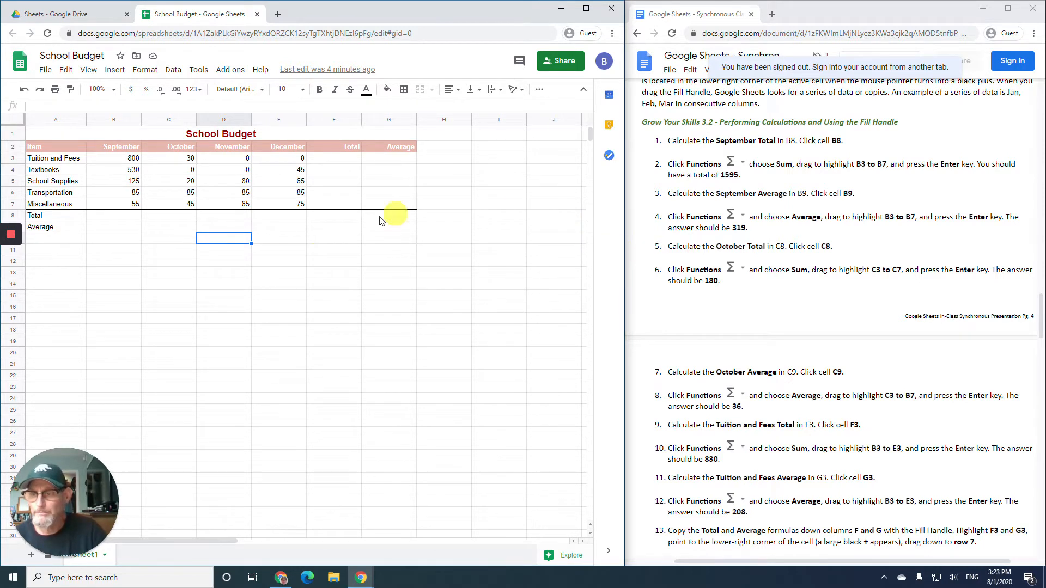
click(113, 215)
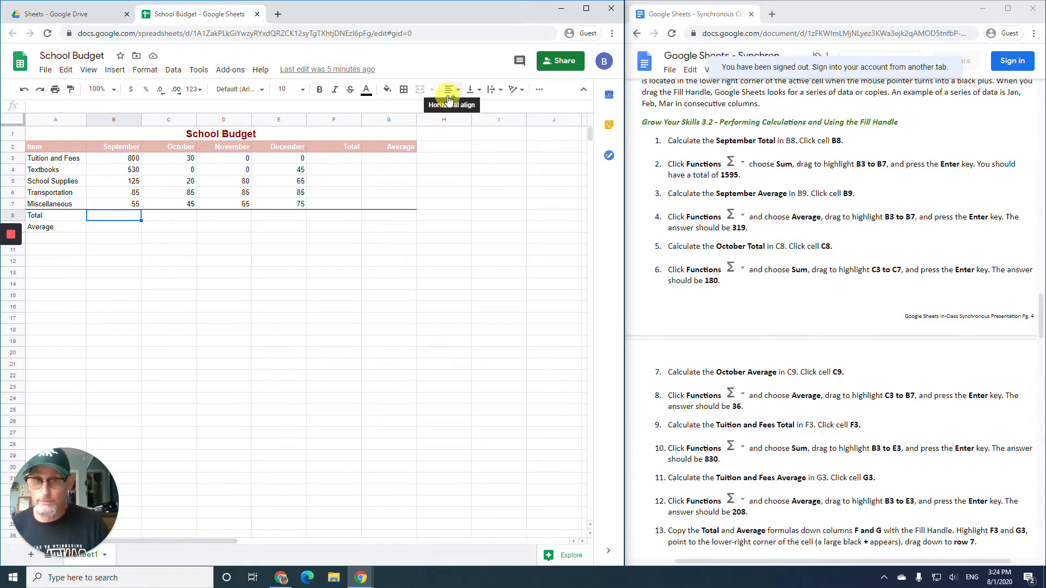
- Enter =SUM(B3:B7) in B8 for the September total of 1595
click(541, 92)
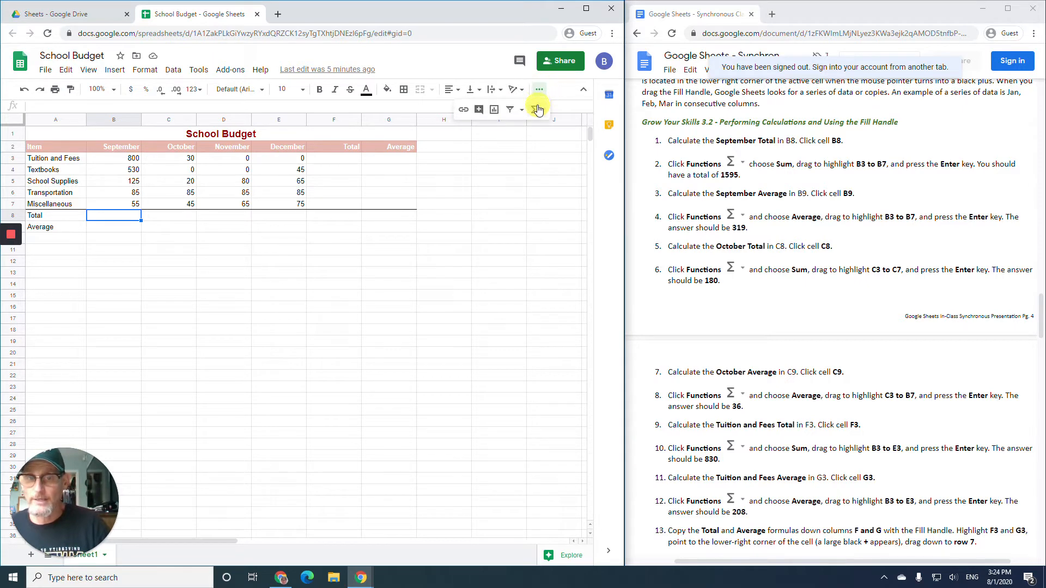
click(537, 111)
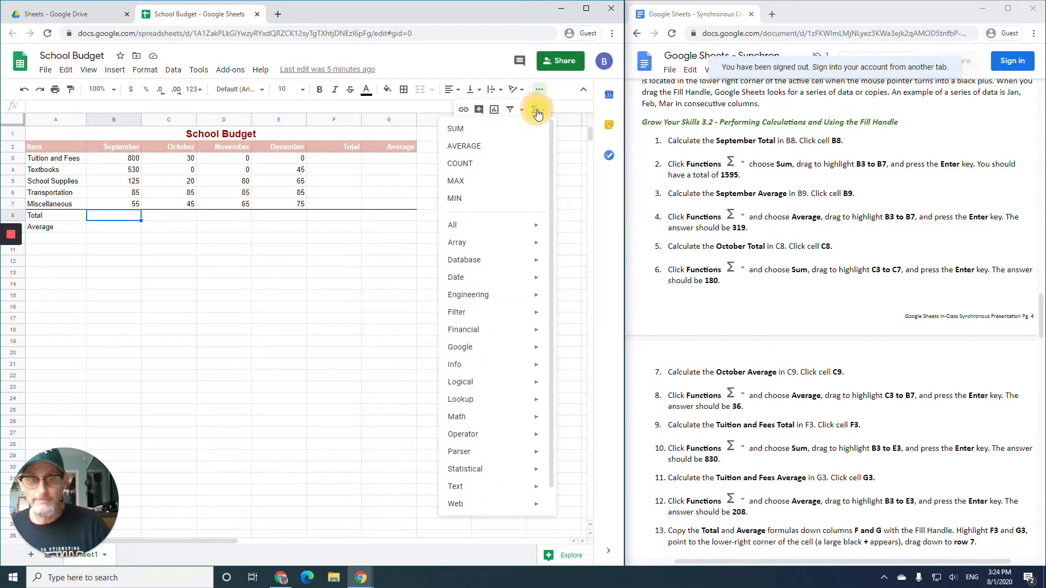
click(457, 130)
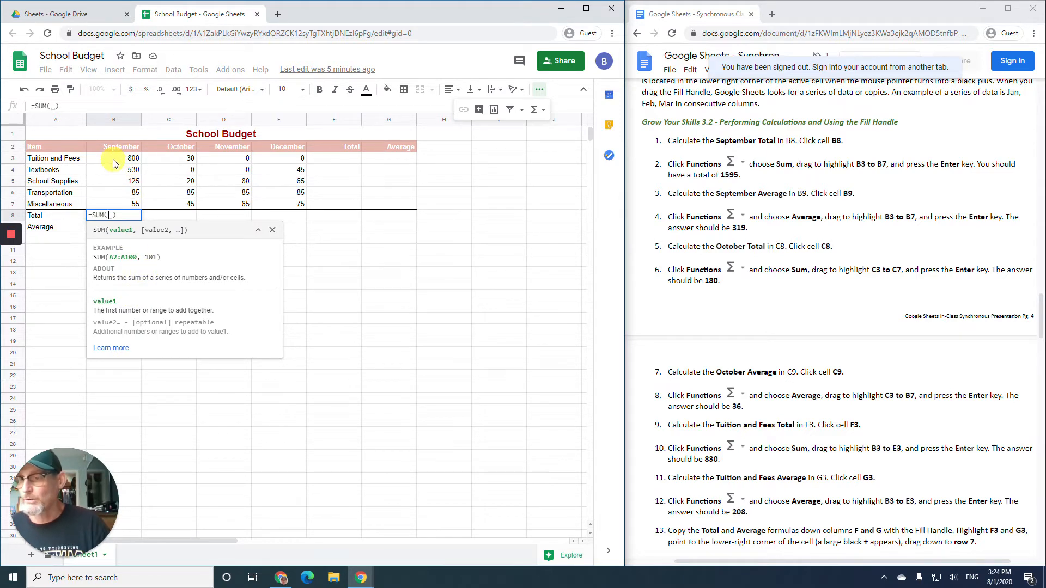
drag(113, 162, 116, 208)
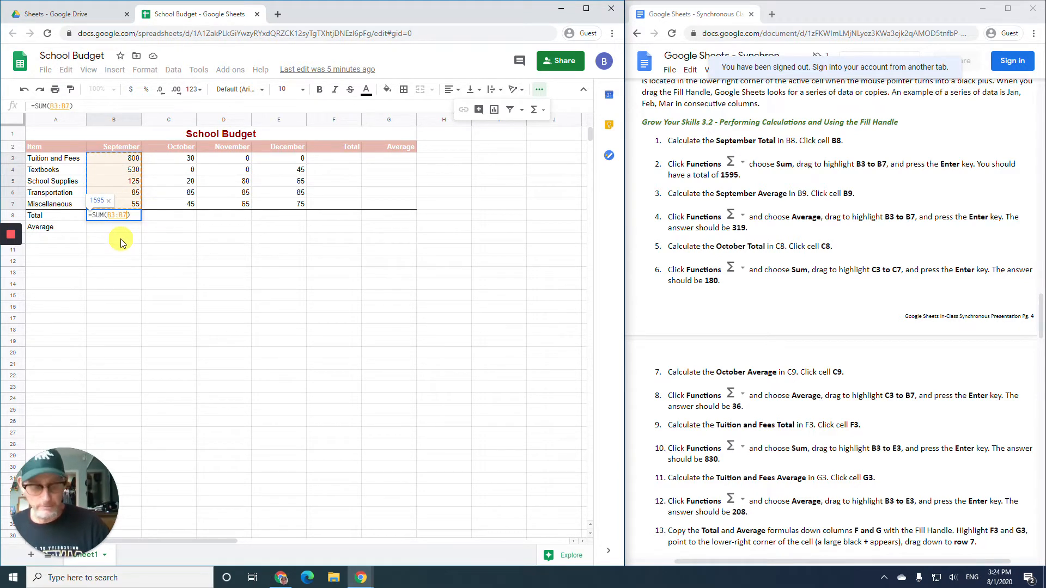
key(Return)
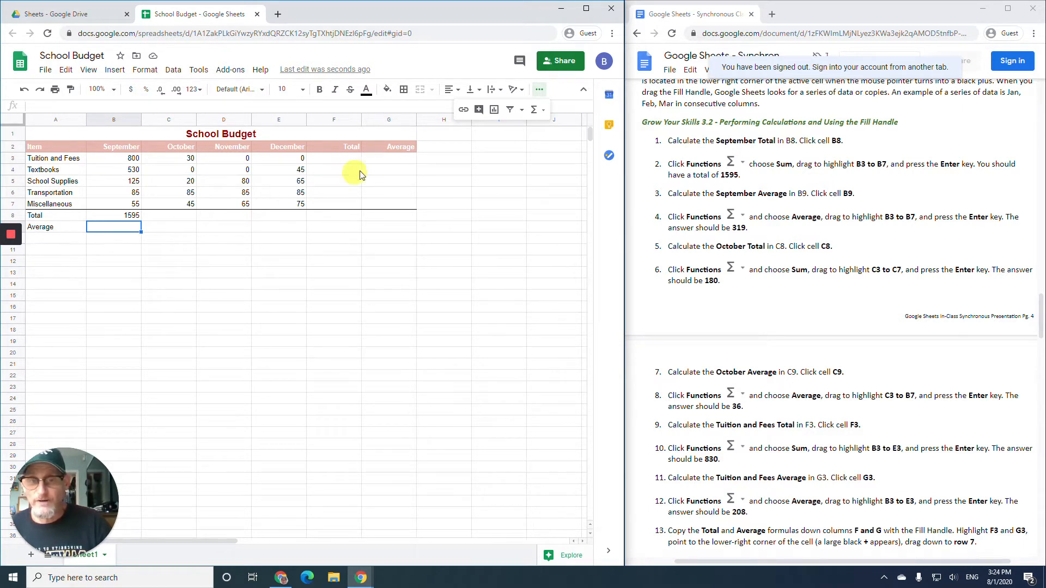
- Enter =AVERAGE(B3:B7) in B9 for the September average of 319
click(534, 116)
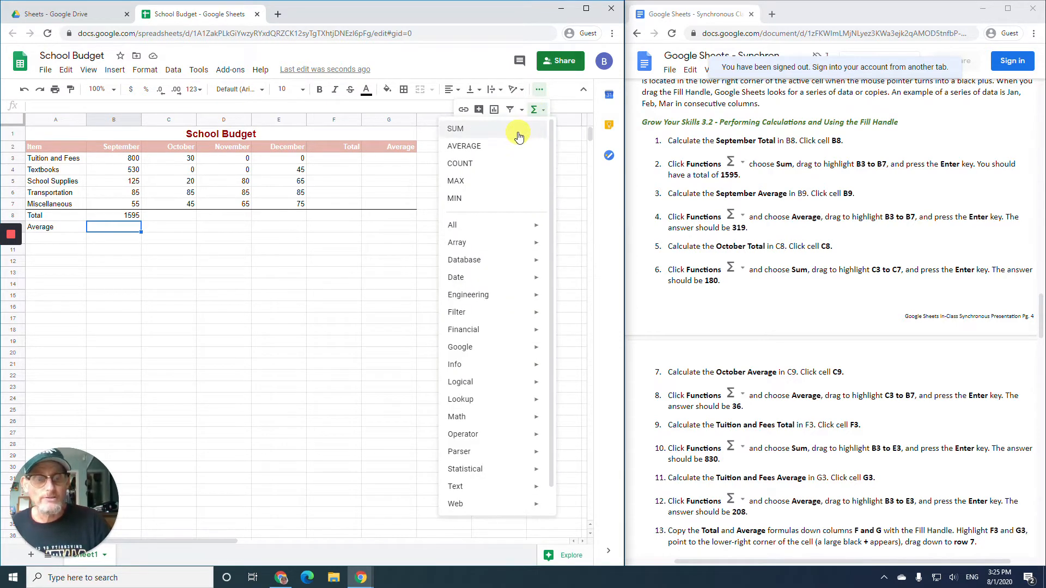
click(482, 146)
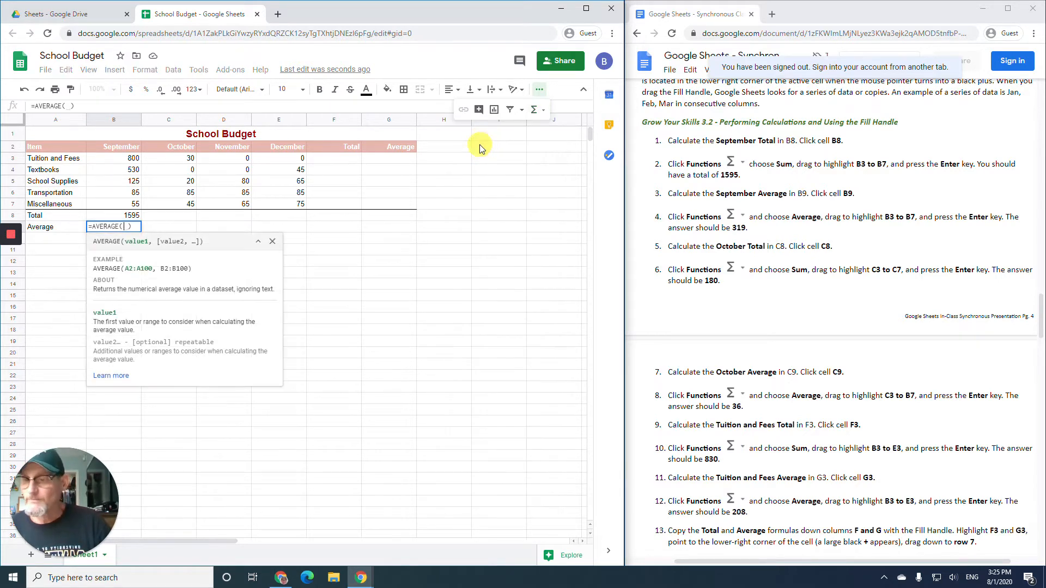
click(115, 158)
drag(115, 158, 117, 212)
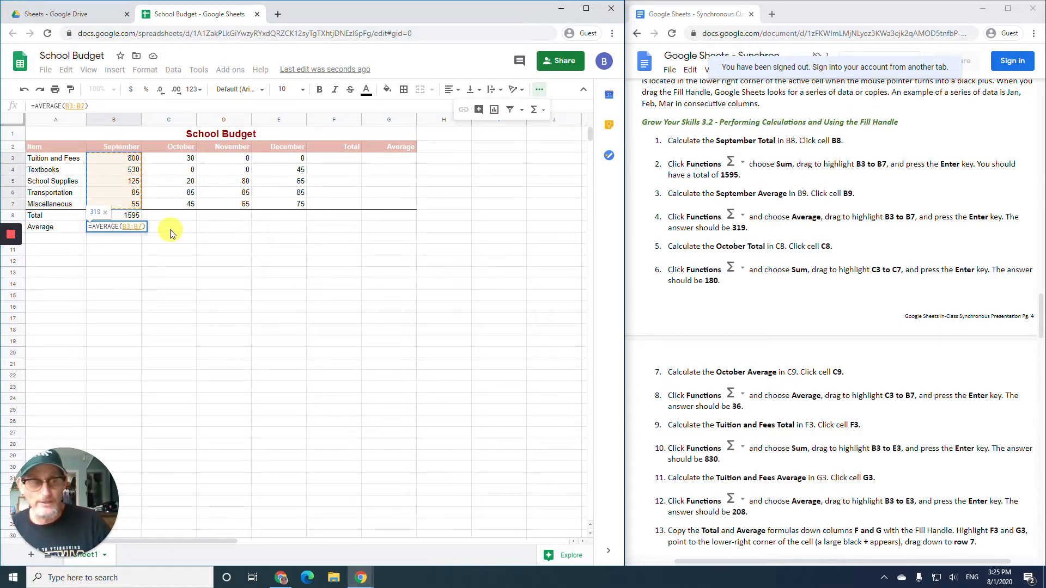
key(Return)
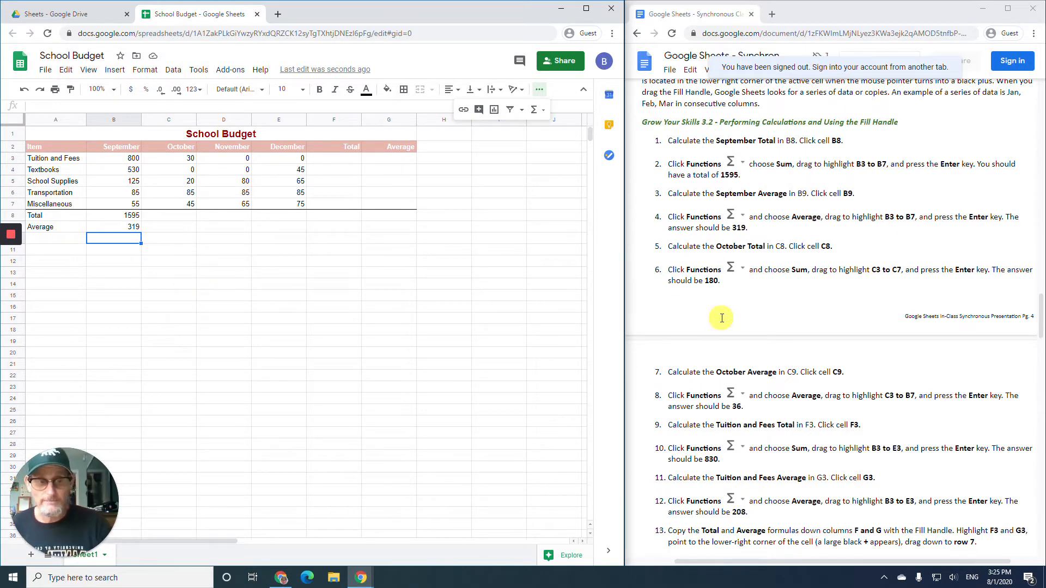
- Enter =SUM(C3:C7) in C8 for the October total of 180
scroll(722, 318, down, 1)
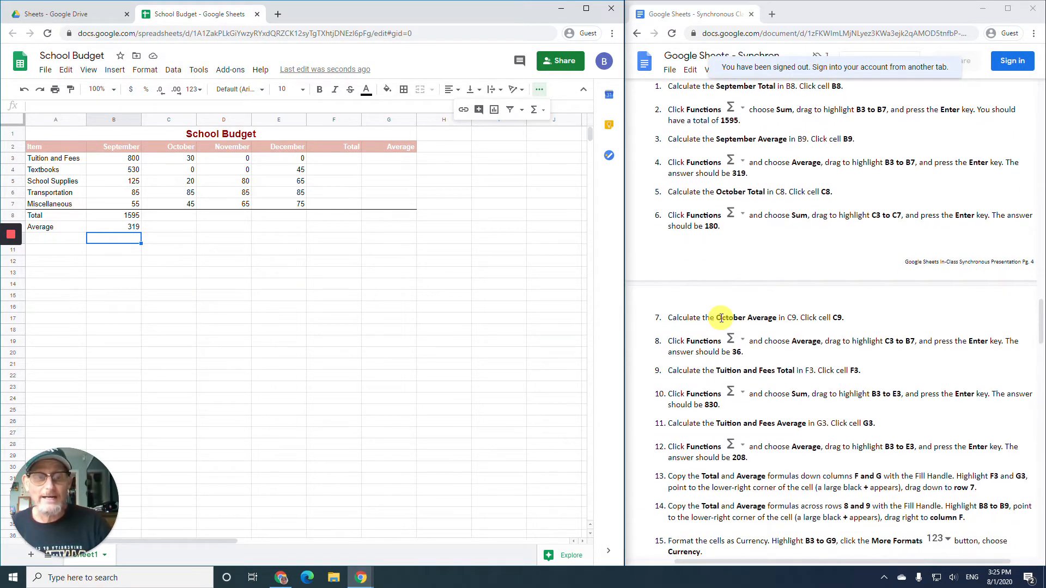
scroll(722, 318, down, 1)
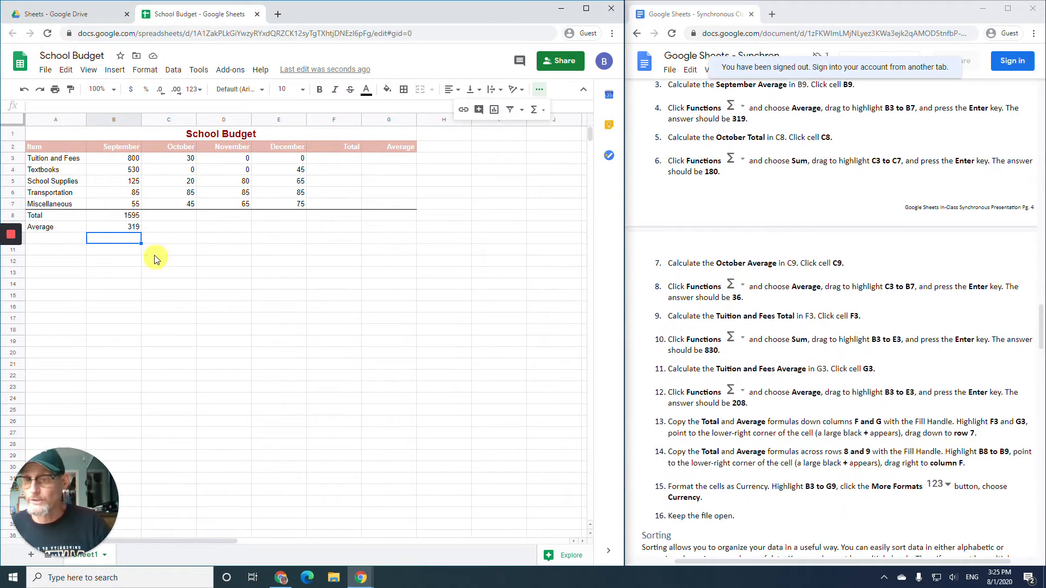
click(164, 216)
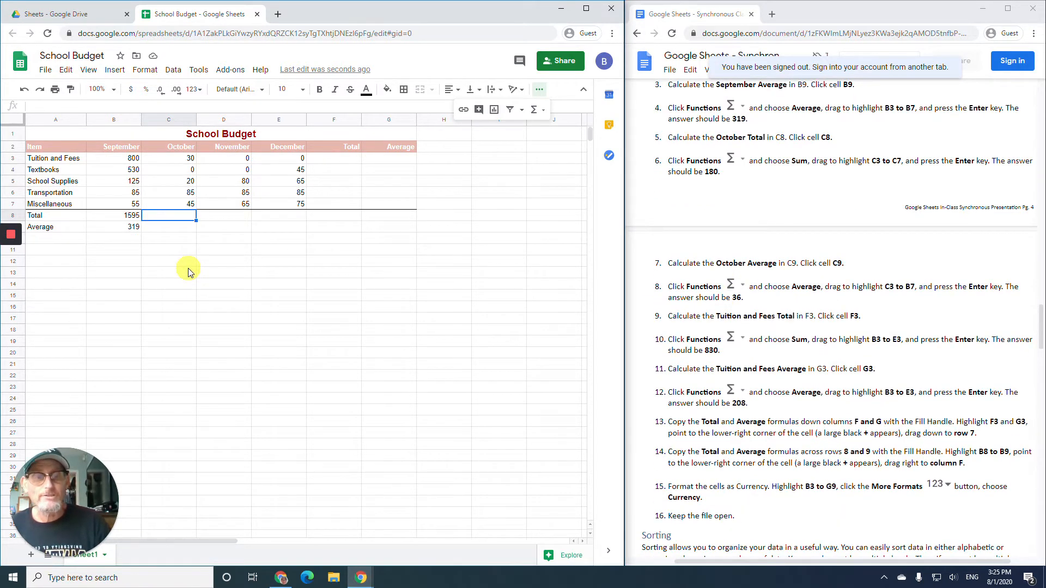
click(537, 112)
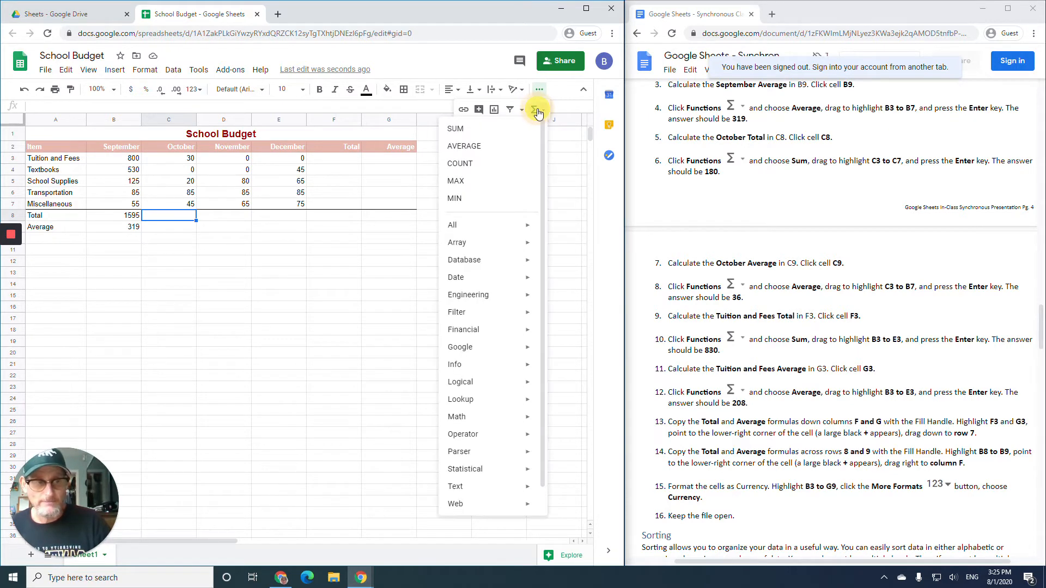
click(499, 130)
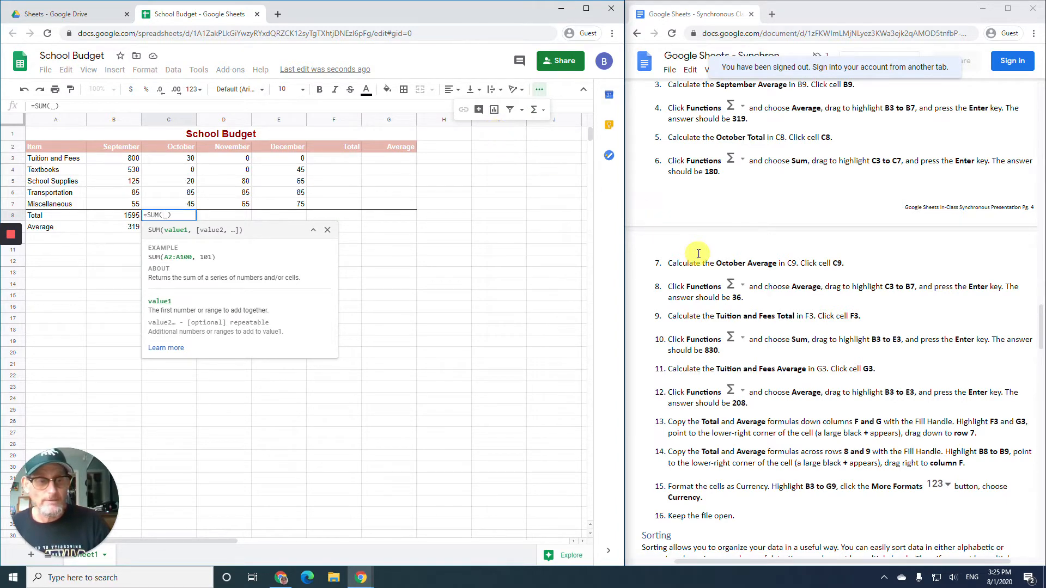
scroll(702, 255, down, 1)
scroll(702, 255, up, 1)
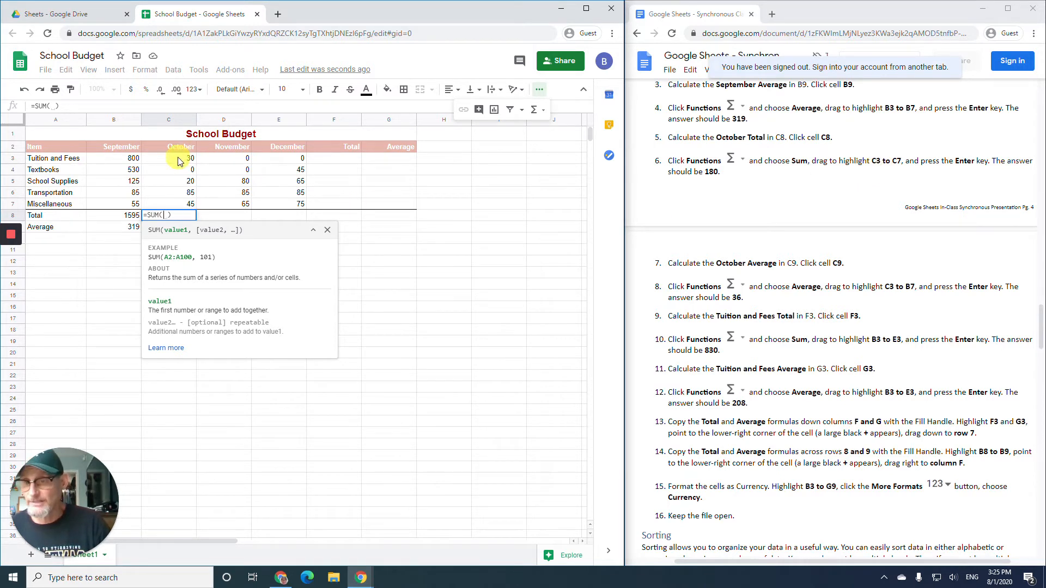
drag(178, 162, 176, 208)
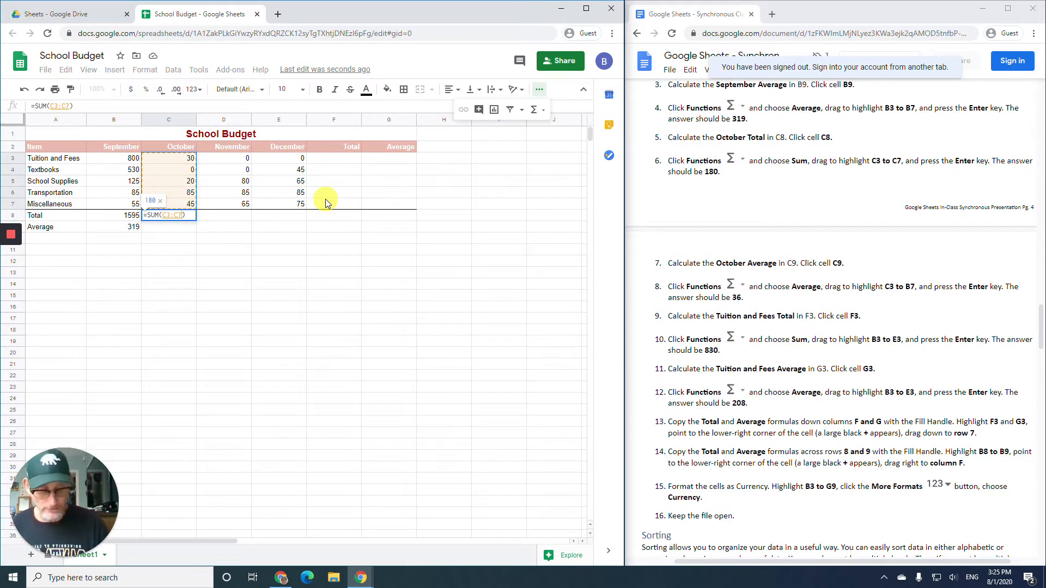
key(Return)
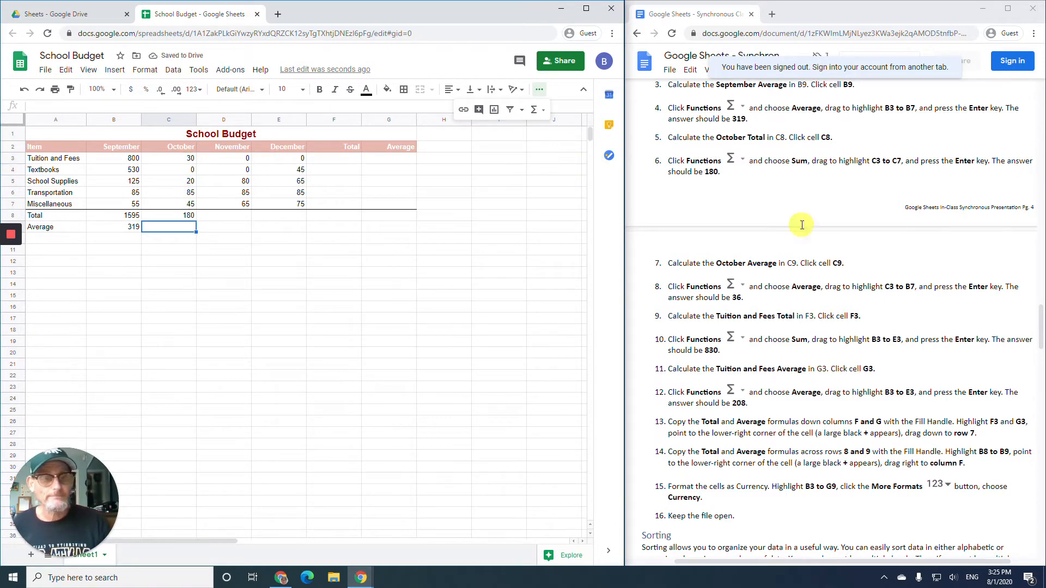
- Enter =AVERAGE(C3:C7) in C9 for the October average of 36
scroll(797, 234, down, 3)
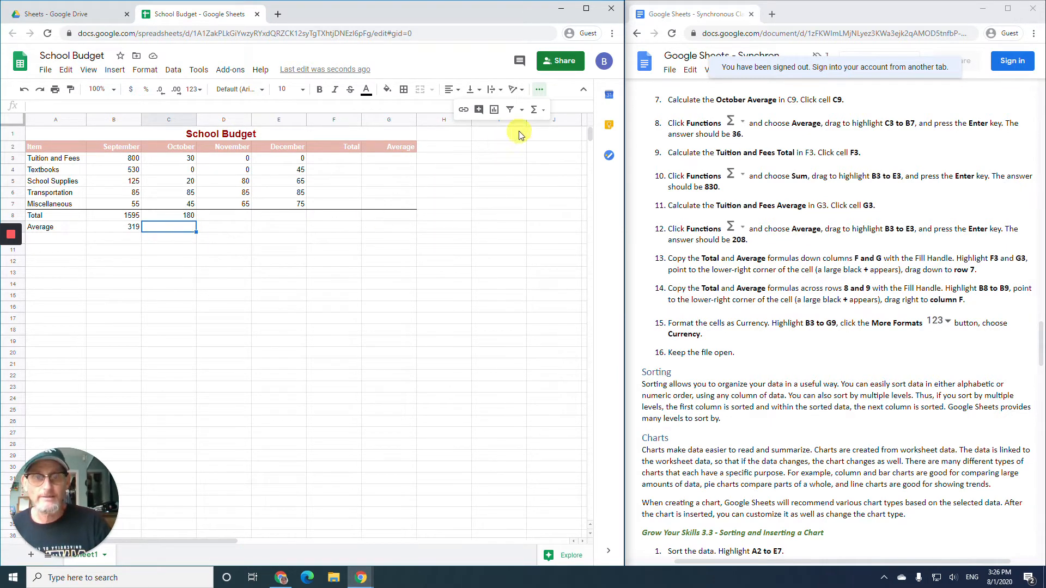
click(534, 112)
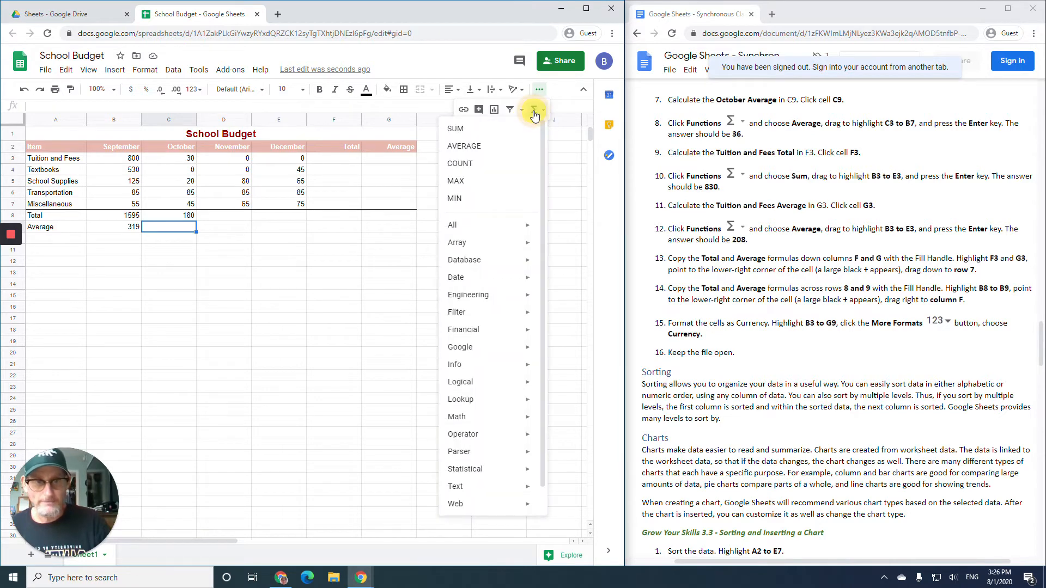
click(469, 148)
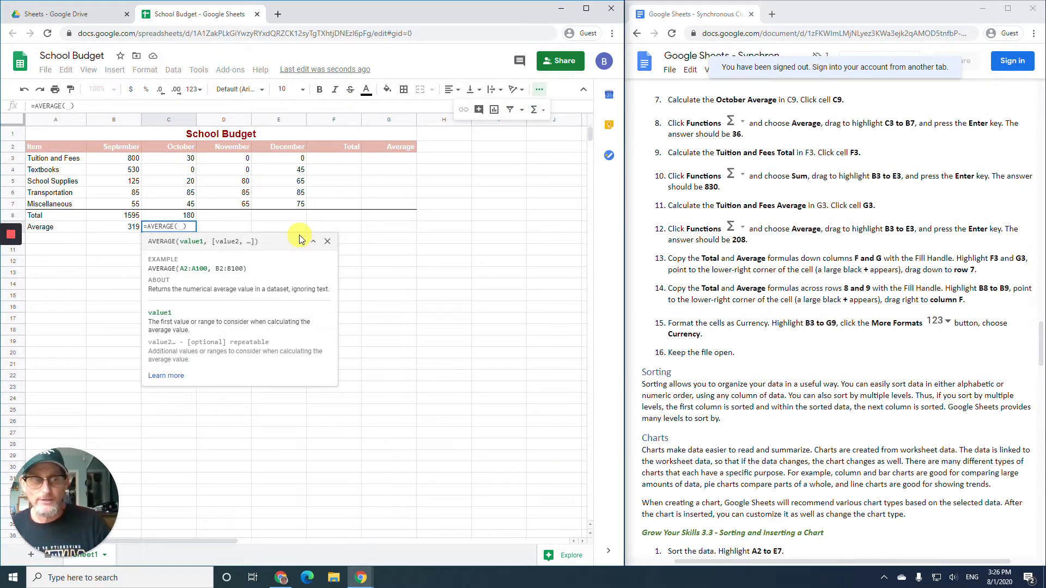
drag(184, 161, 181, 199)
drag(182, 204, 182, 204)
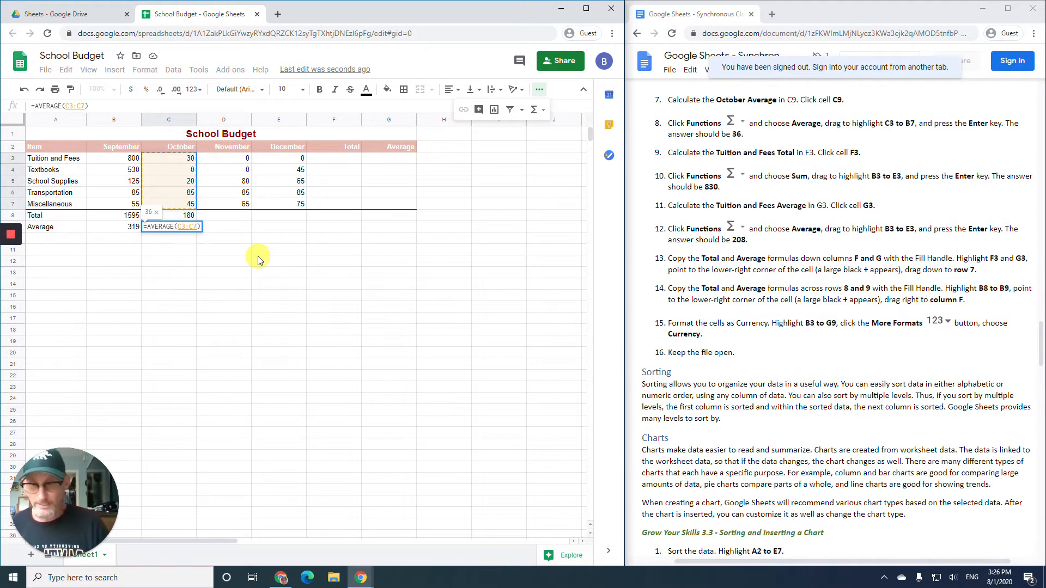
key(Return)
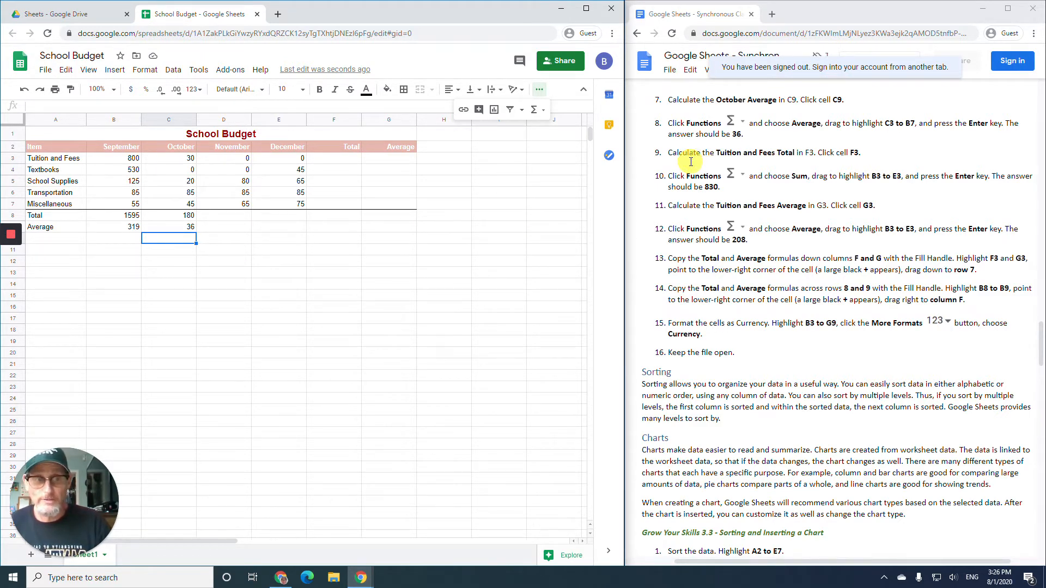
click(346, 158)
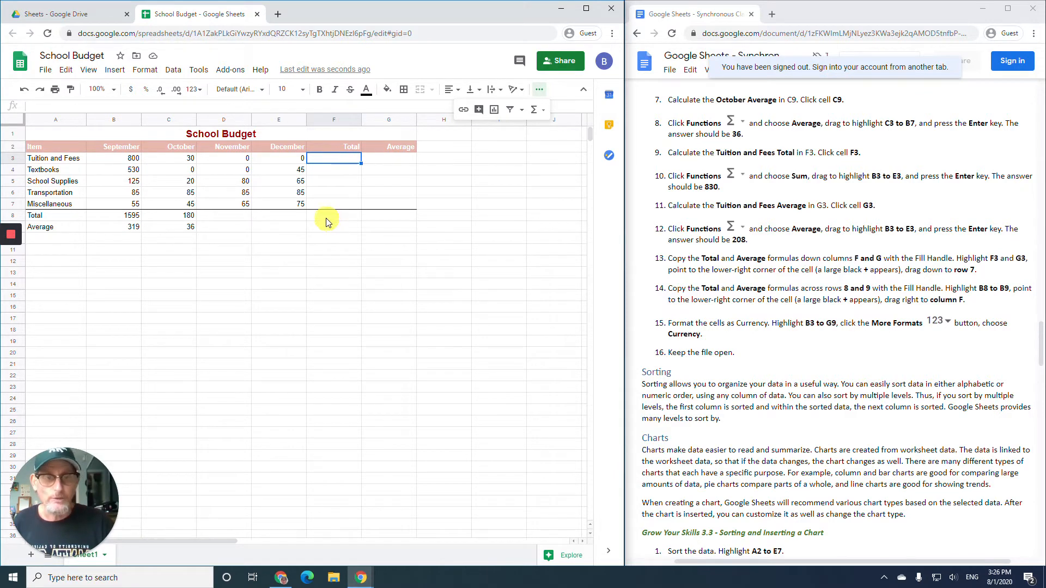
- Enter =SUM(B3:E3) in F3 for the Tuition and Fees total of 830
click(540, 115)
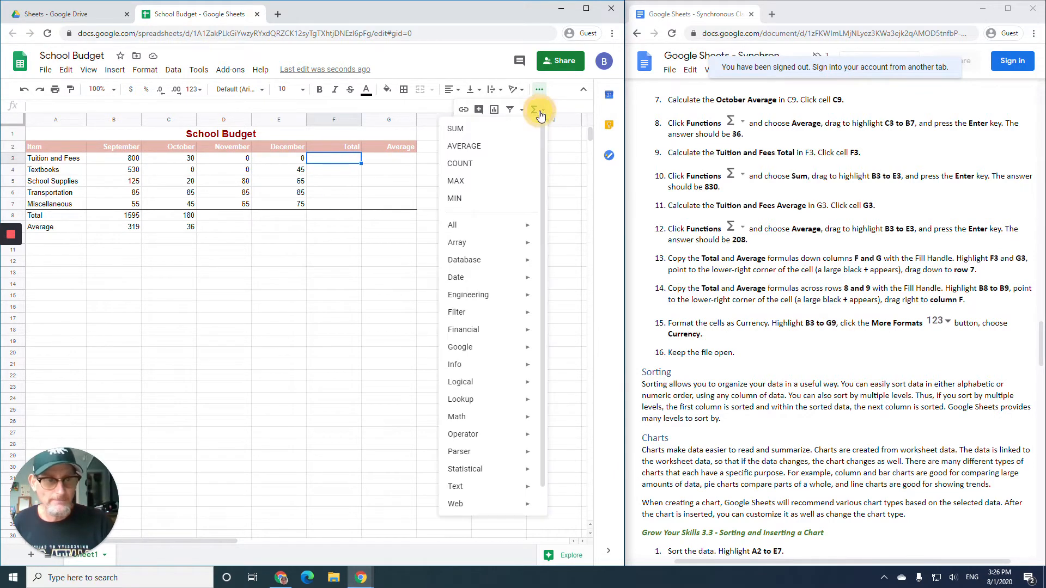
click(478, 130)
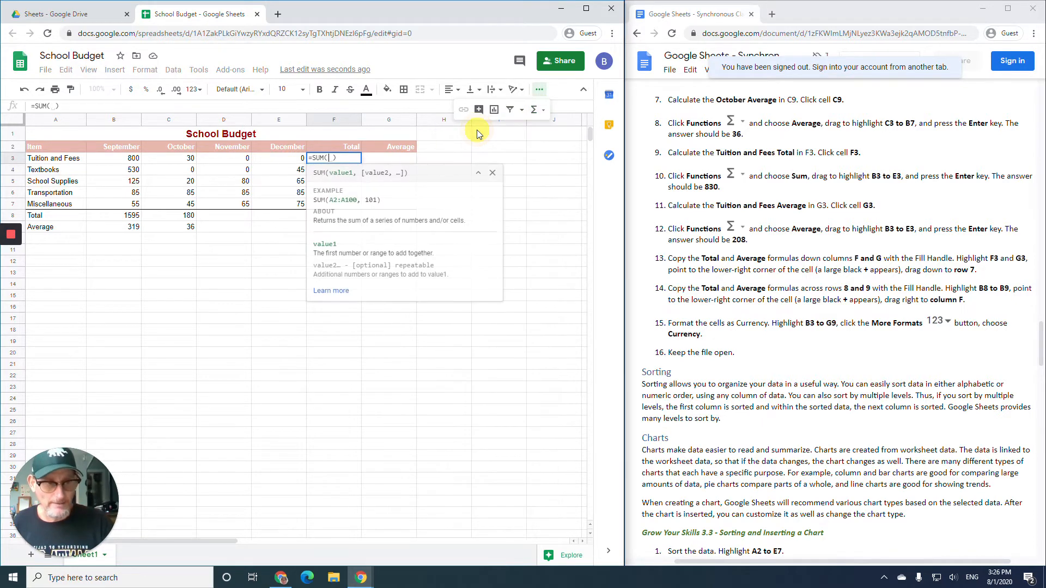
drag(116, 159, 266, 161)
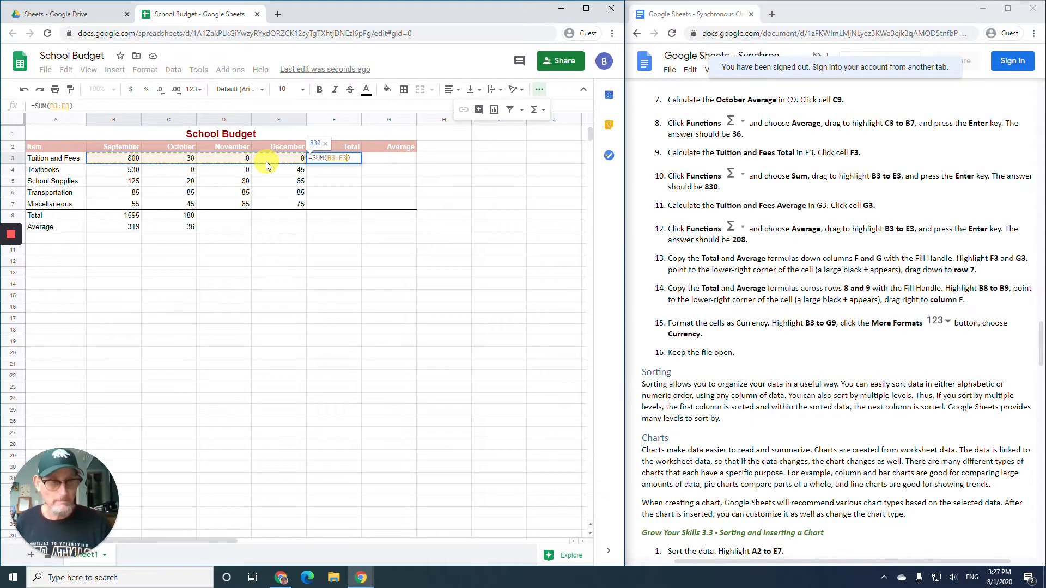
key(Return)
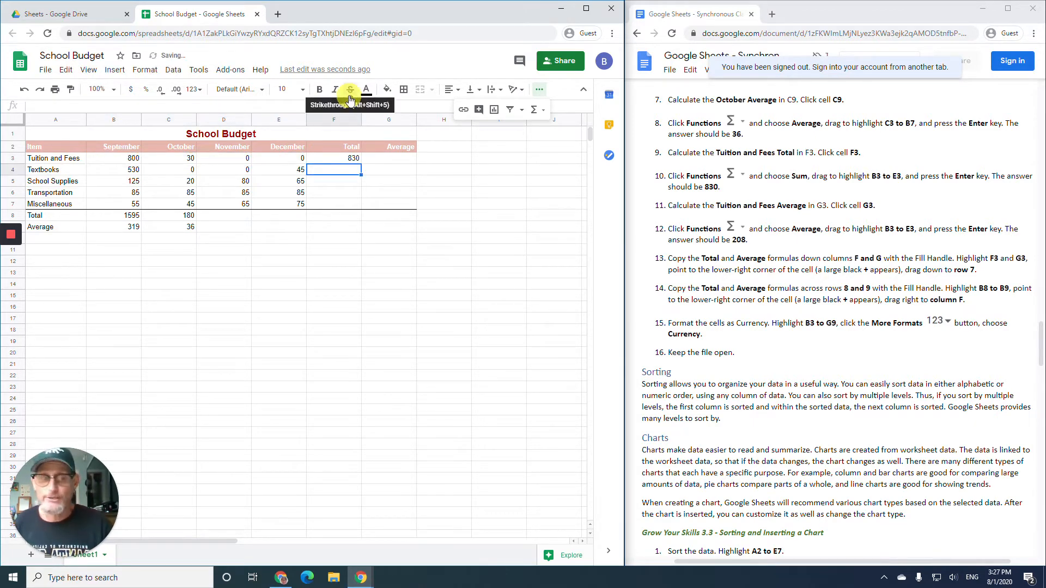
- Enter =AVERAGE(B3:E3) in G3 for the Tuition and Fees average of 207.5
click(390, 158)
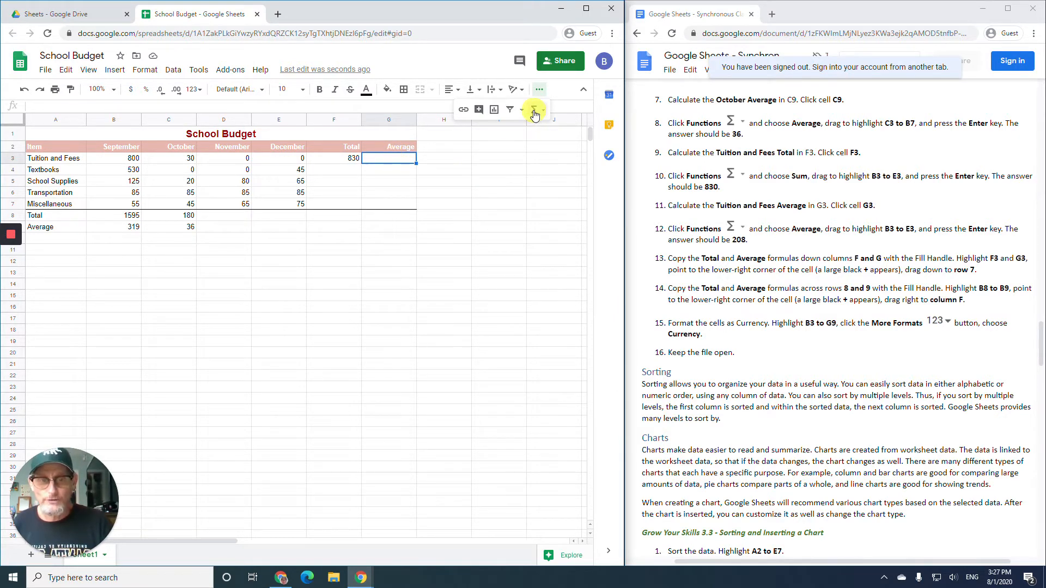
click(534, 112)
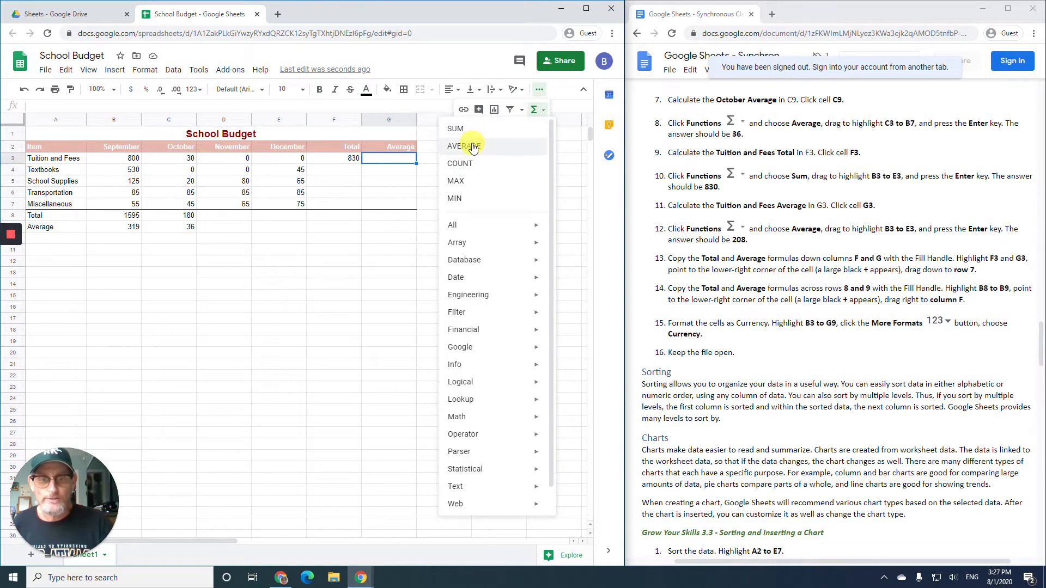
click(472, 147)
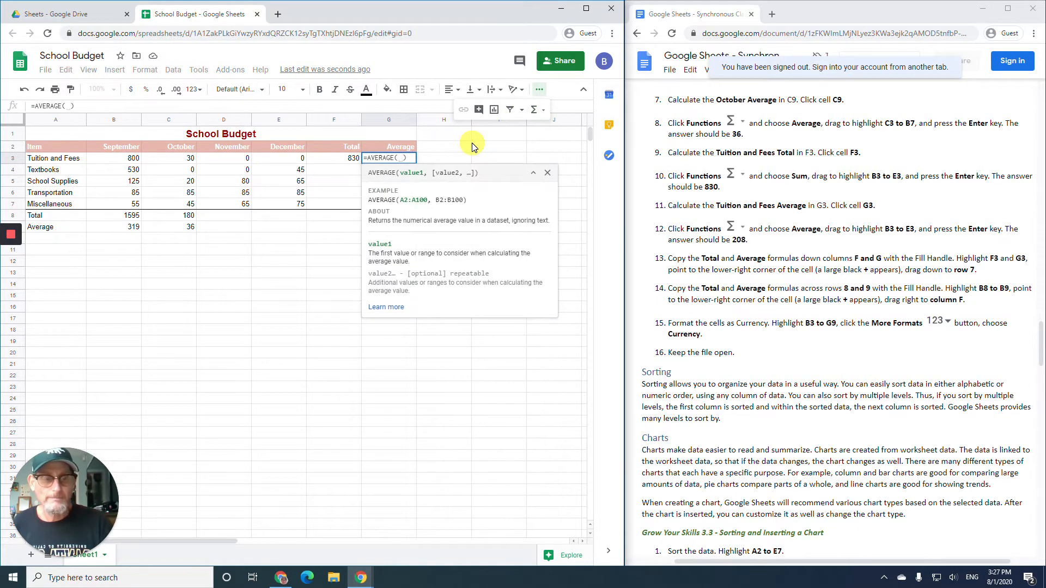
click(135, 160)
drag(135, 160, 276, 160)
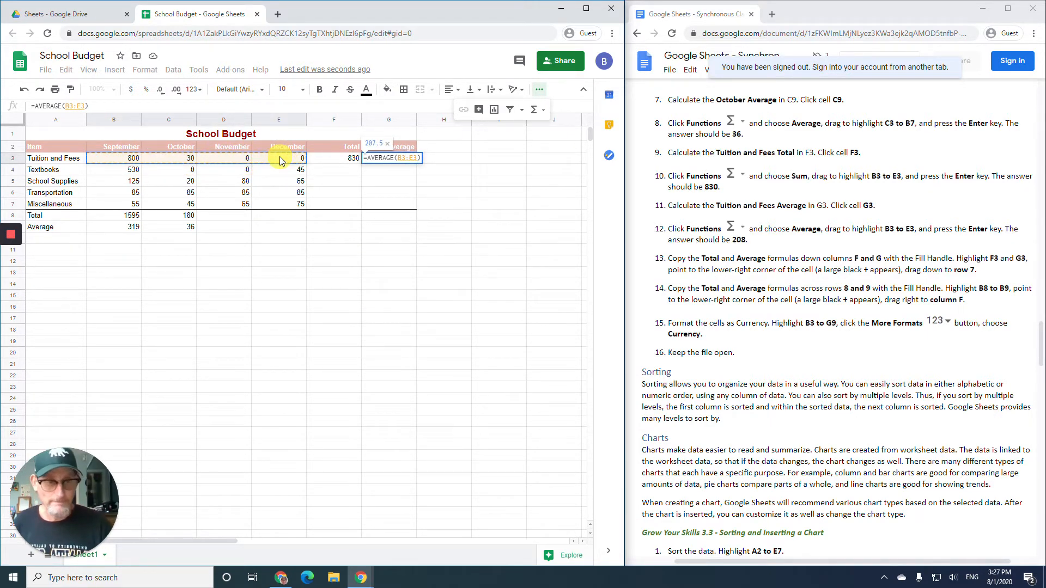
key(Return)
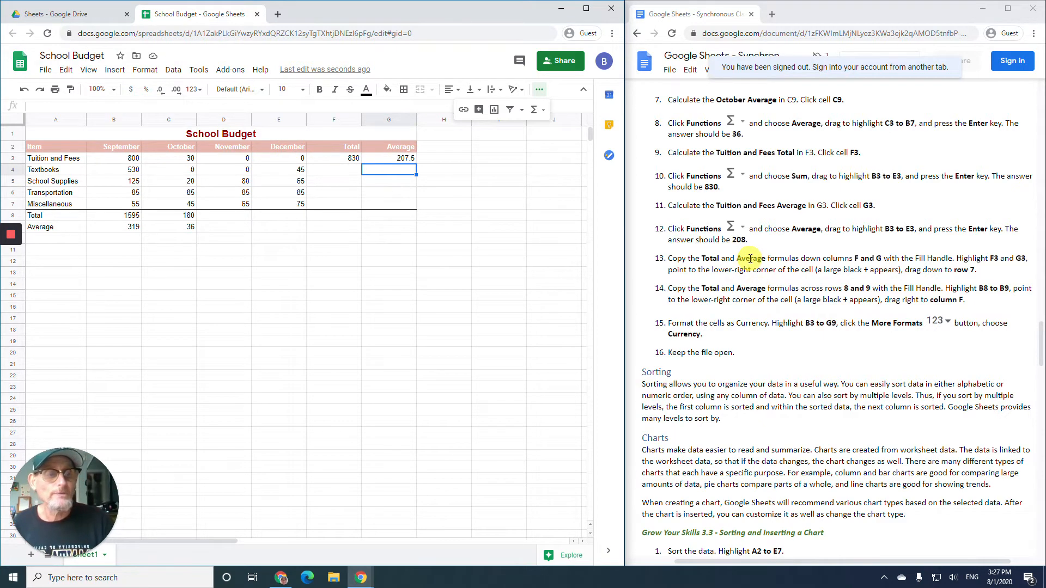
scroll(750, 259, down, 4)
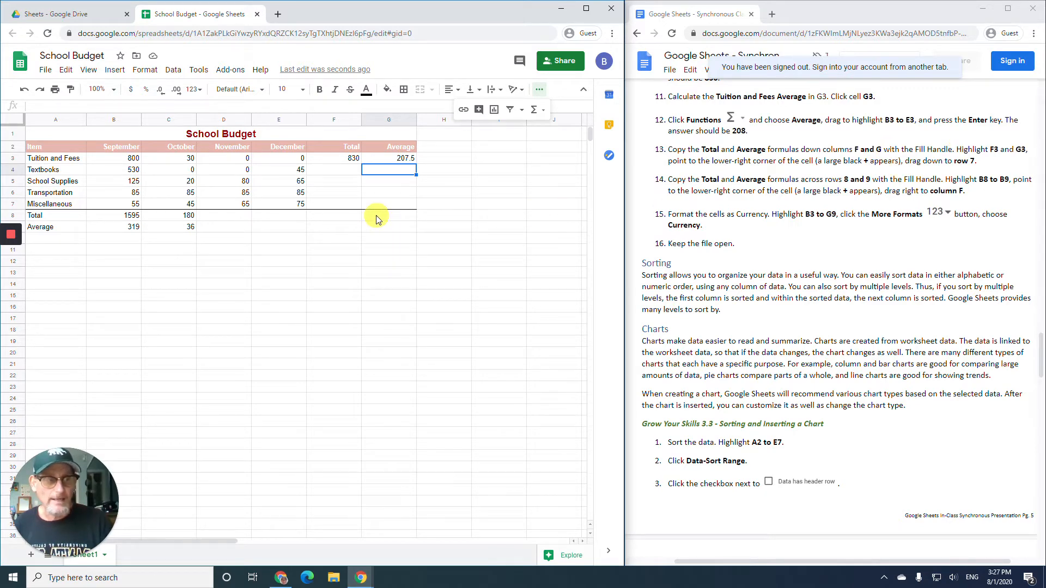
- Fill the F3:G3 Total and Average formulas down through row 7 for the remaining items
click(330, 158)
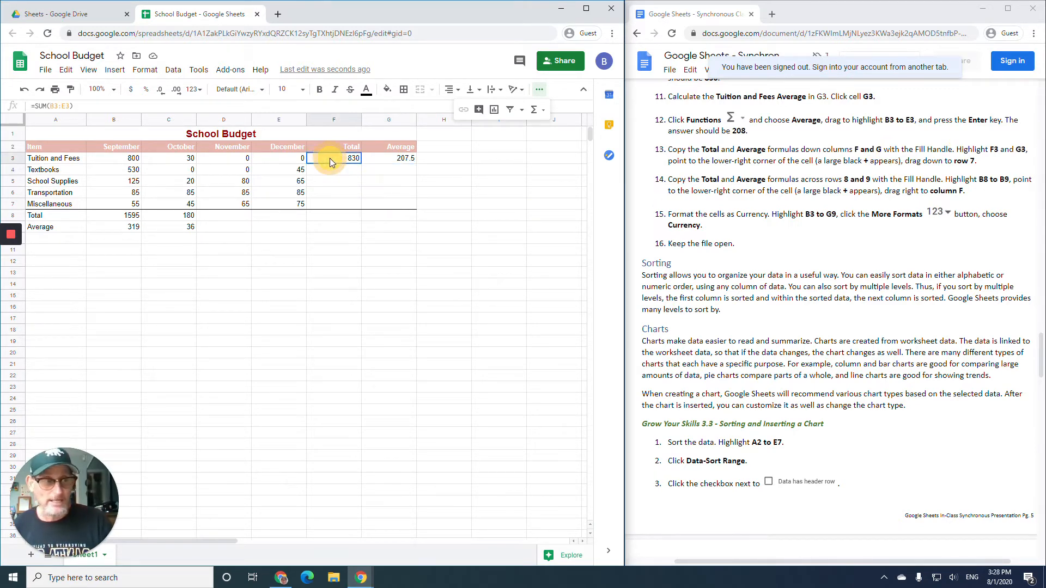
shift+click(384, 159)
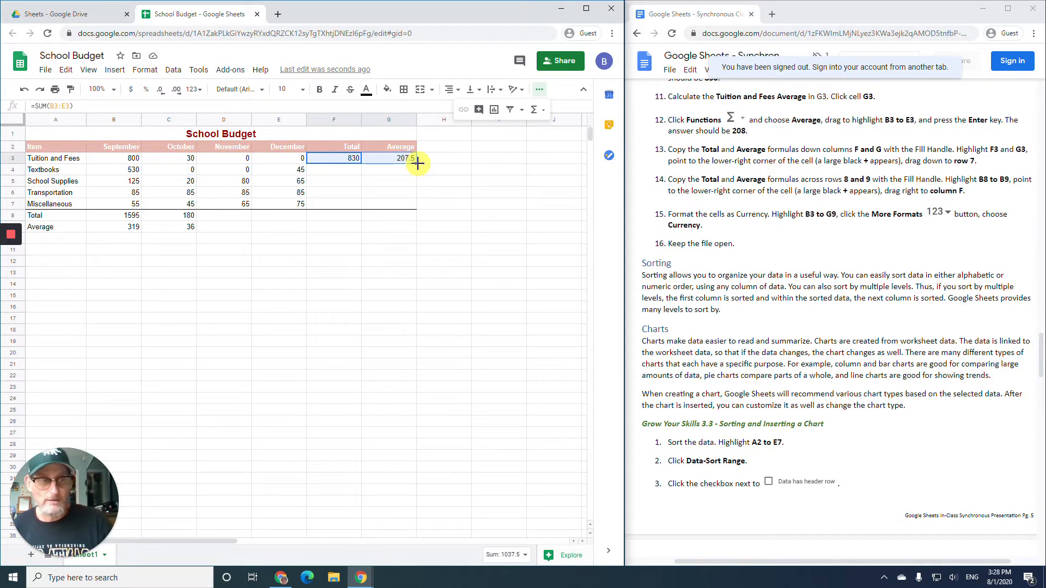
drag(418, 163, 417, 205)
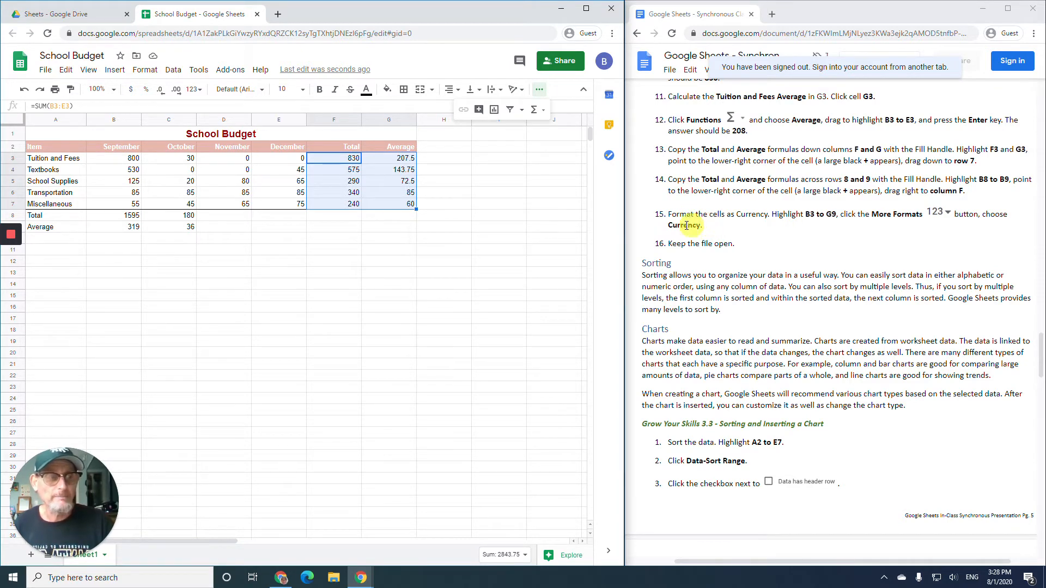
click(128, 217)
drag(129, 217, 129, 227)
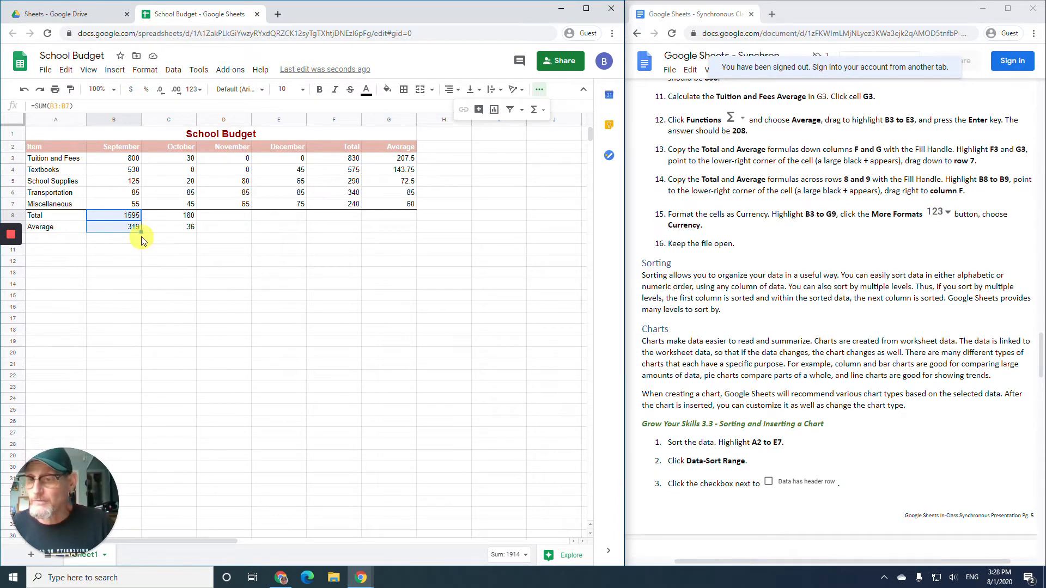
- Fill the B8:B9 Total and Average formulas right through column F, then select B3:G9
drag(141, 232, 322, 234)
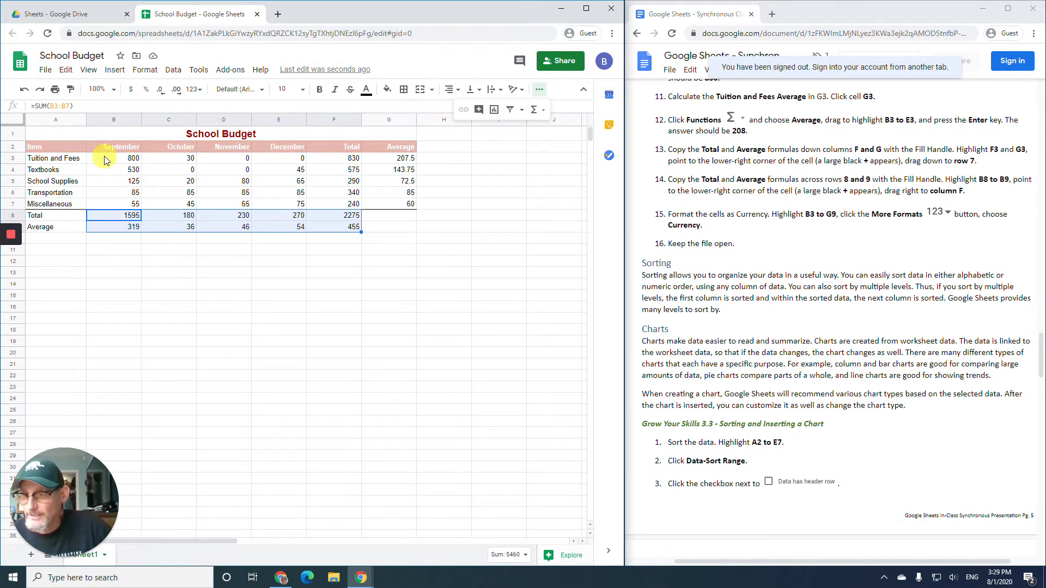
drag(105, 161, 378, 227)
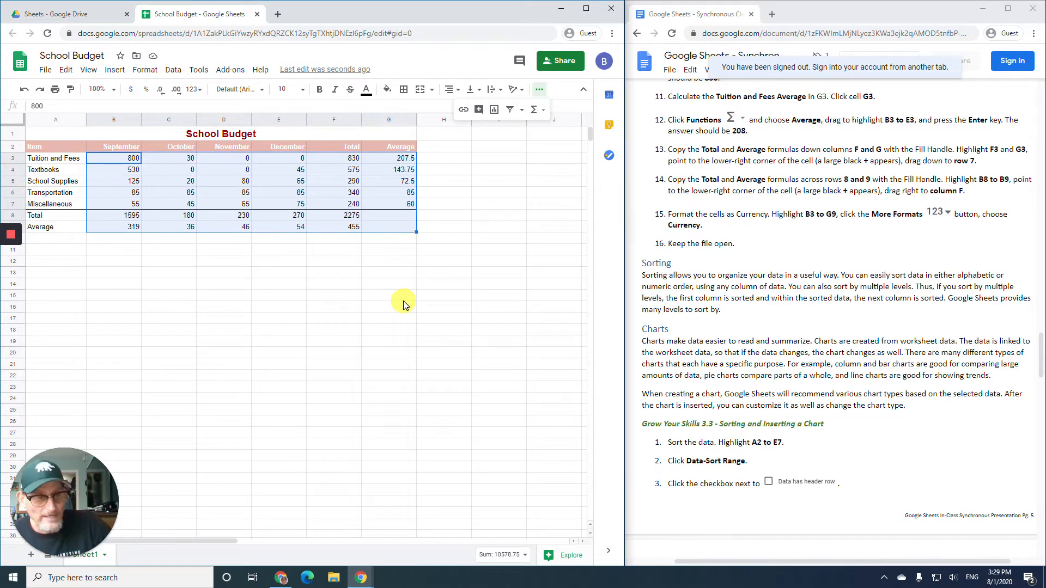
- Format B3:G9 as Currency, showing values like $1,595.00 and $207.50
click(196, 93)
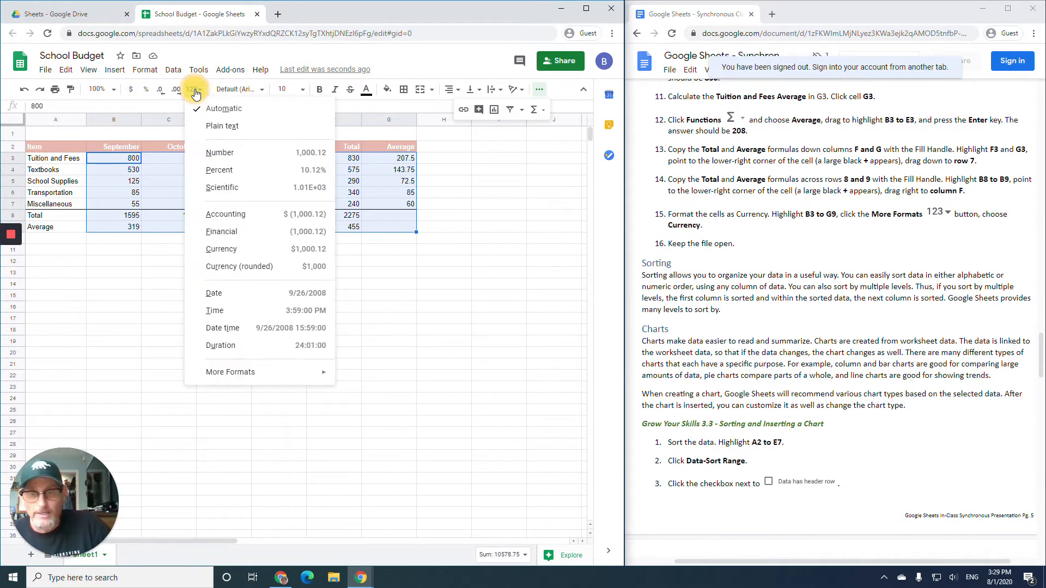
click(246, 252)
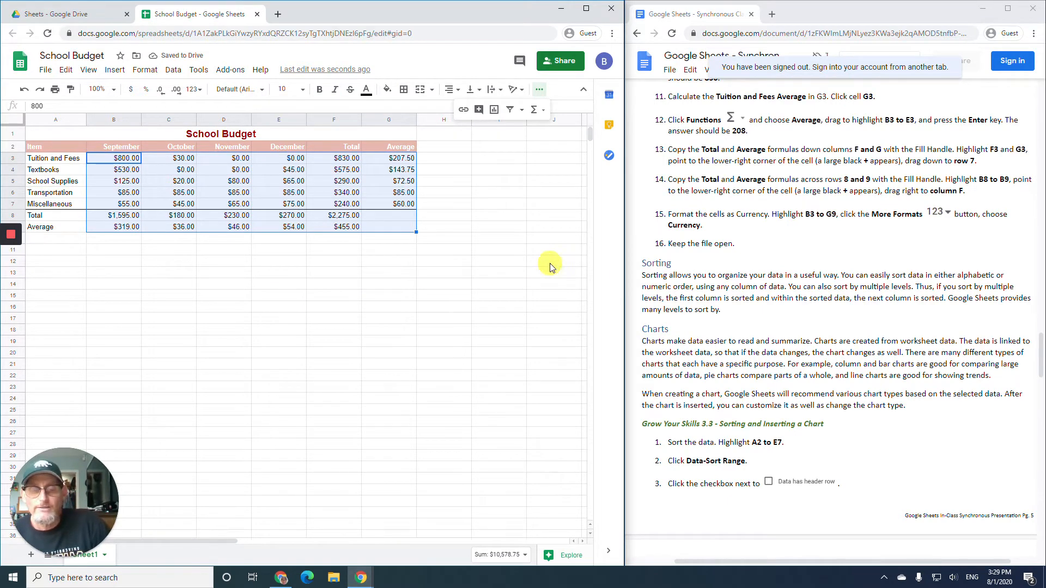
scroll(764, 267, down, 2)
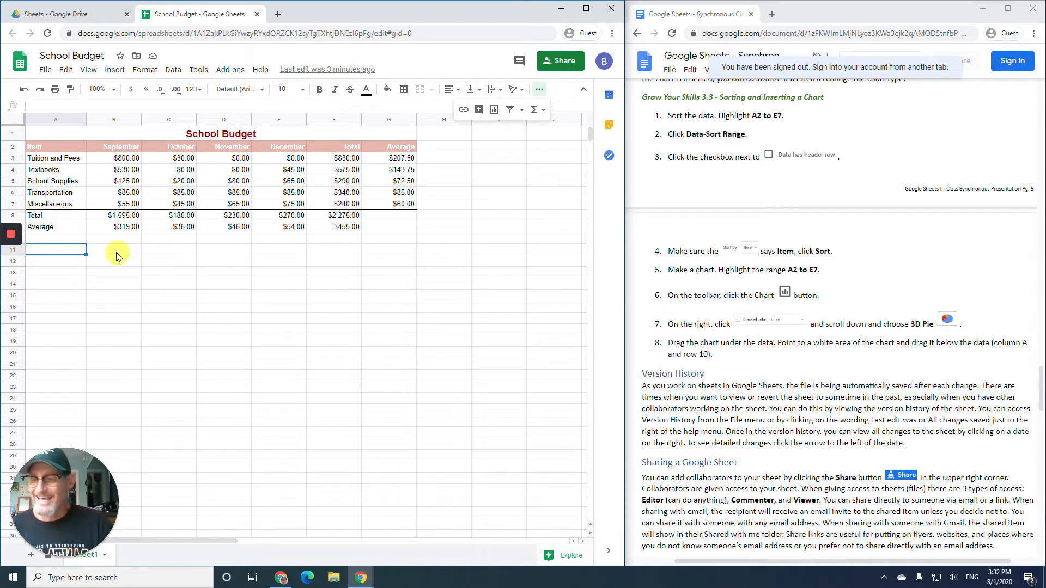
- Sort A2:E7 A→Z by Item, treating row 1 as a header, then insert a chart of the data
drag(46, 146, 274, 202)
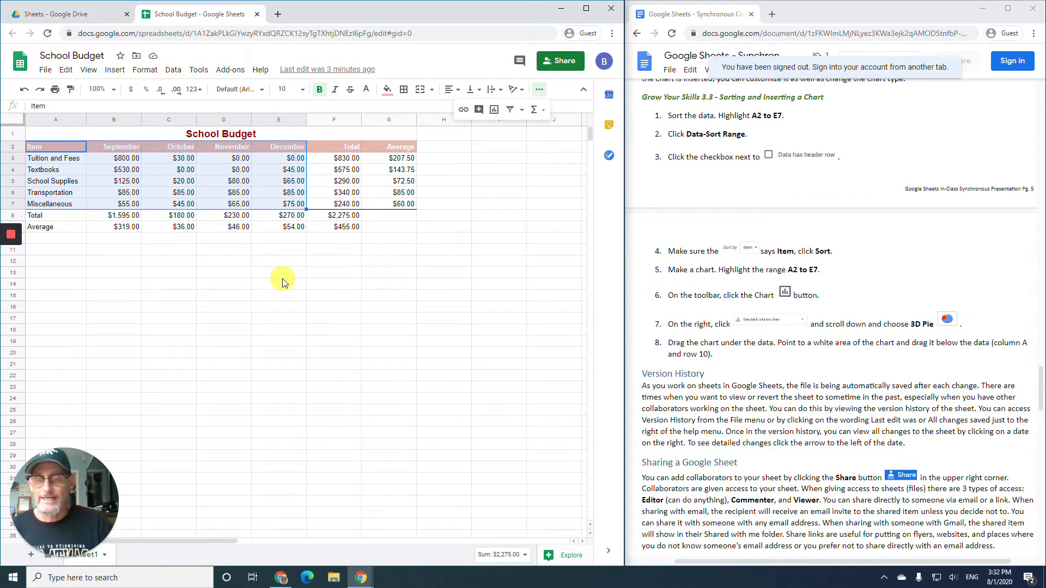
click(178, 75)
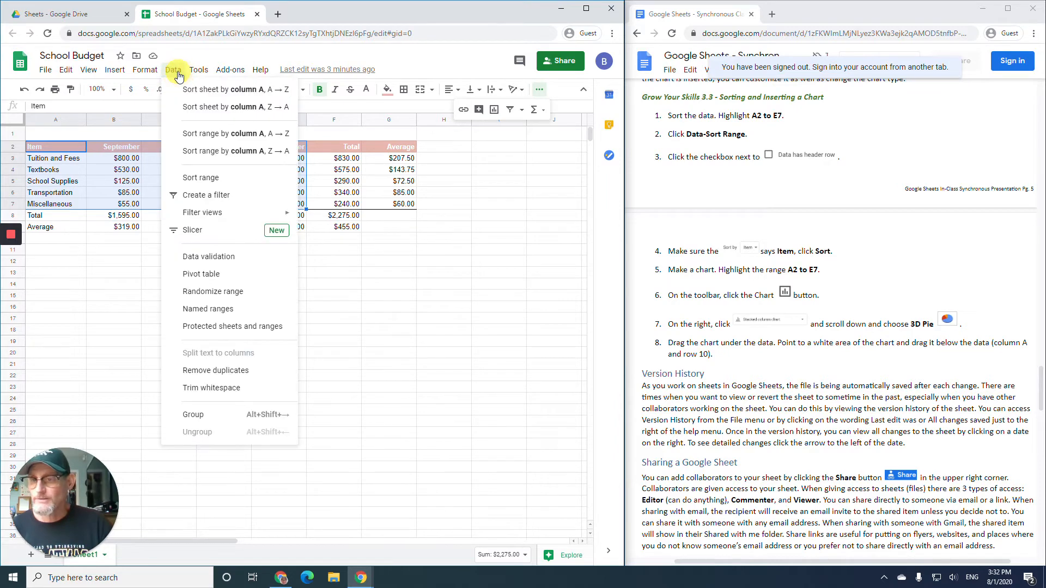
click(221, 180)
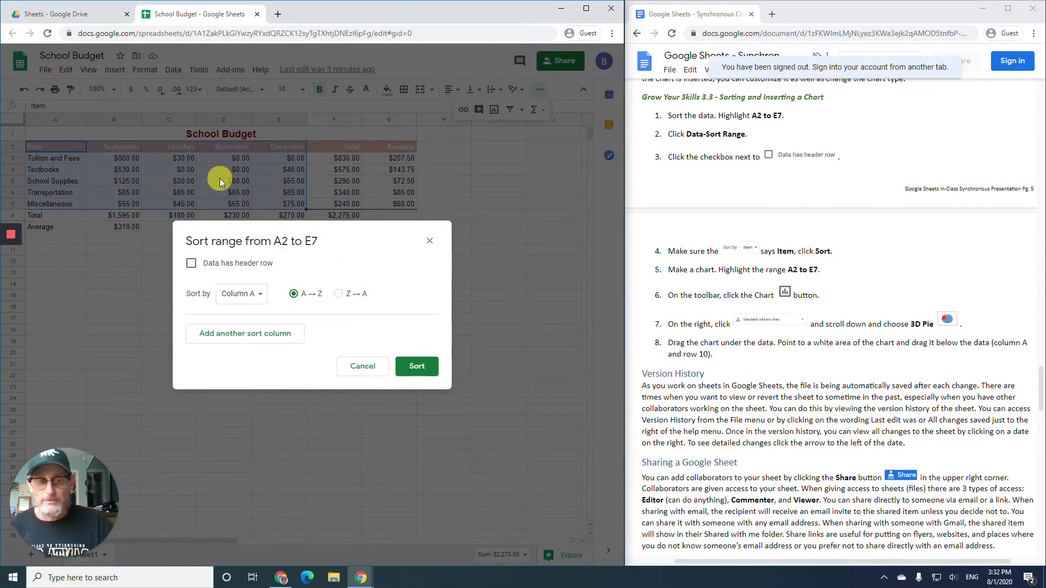
click(229, 268)
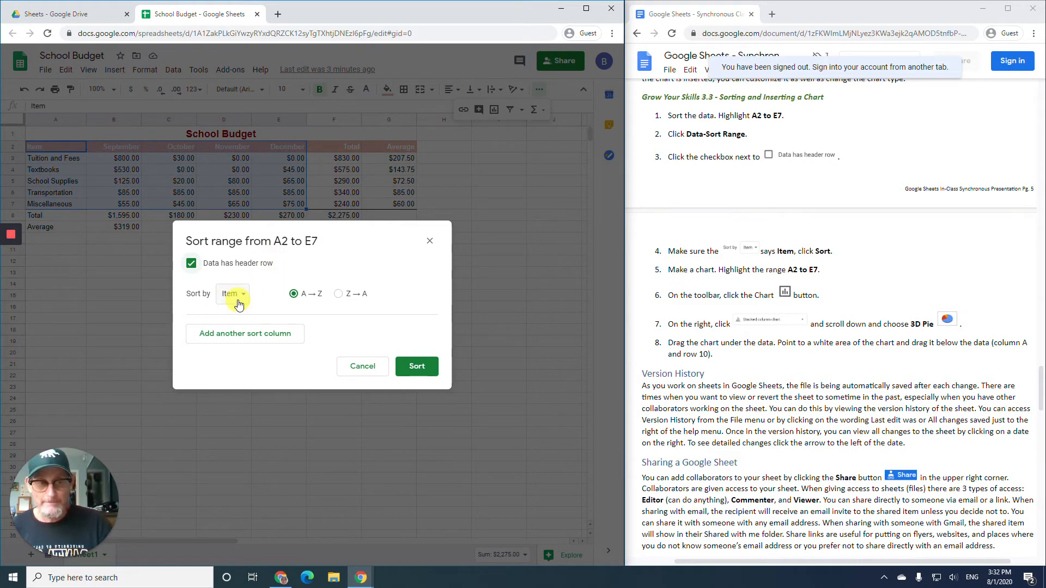
click(418, 369)
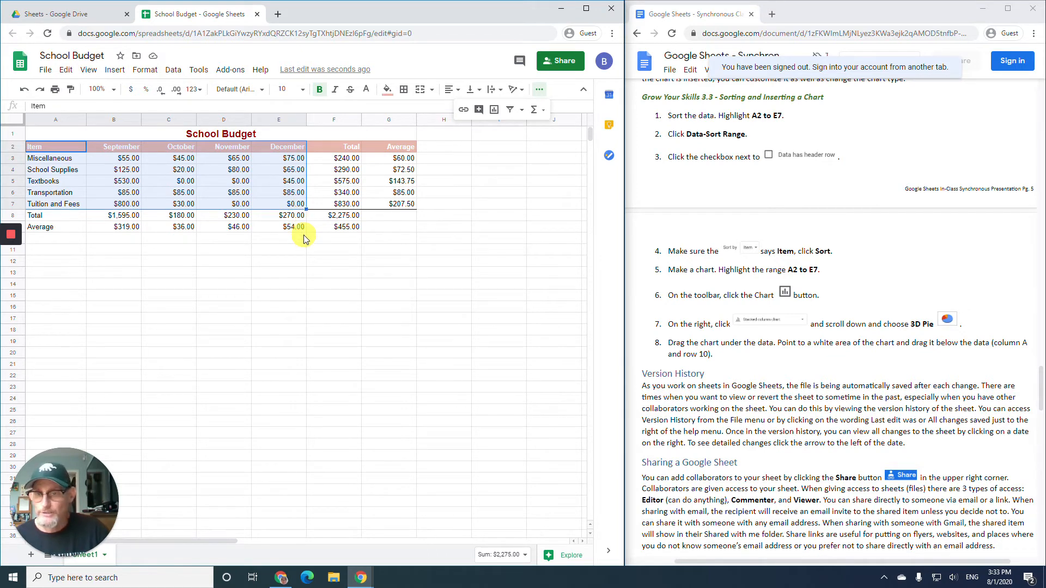
click(494, 112)
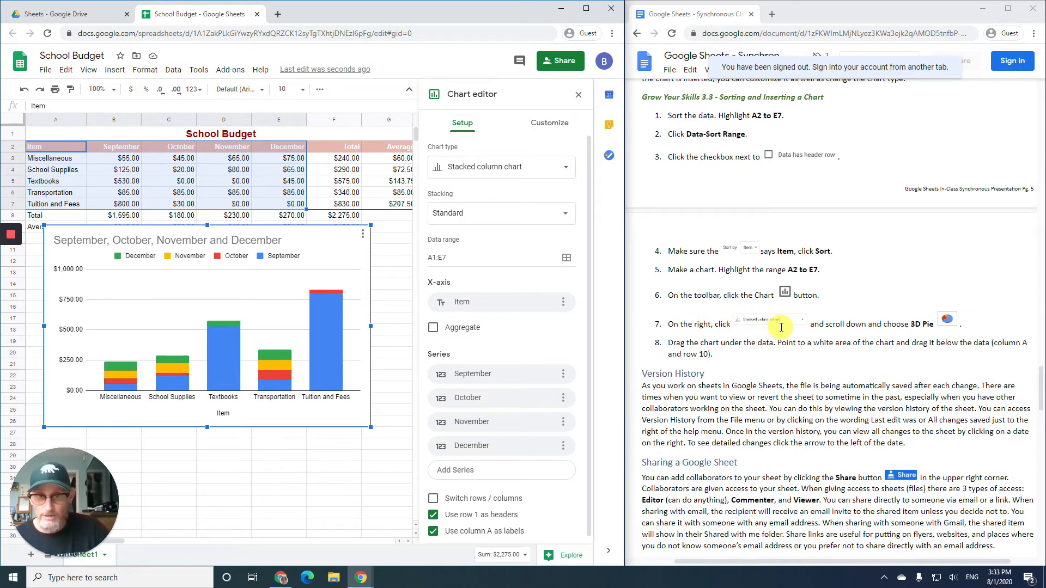
- Change the chart to a 3D pie chart and move it down to start at row 11
click(488, 178)
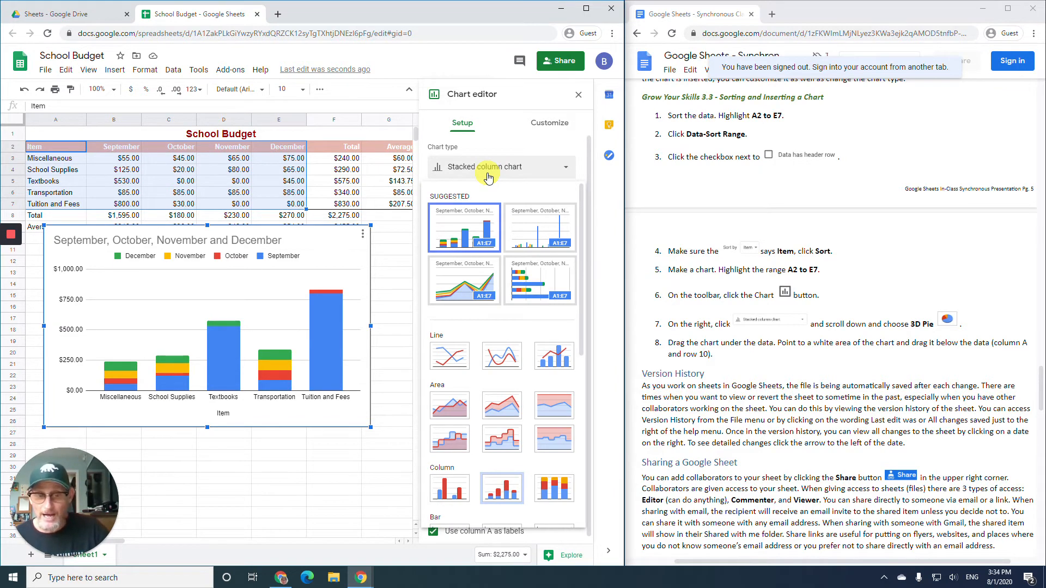
scroll(474, 270, down, 3)
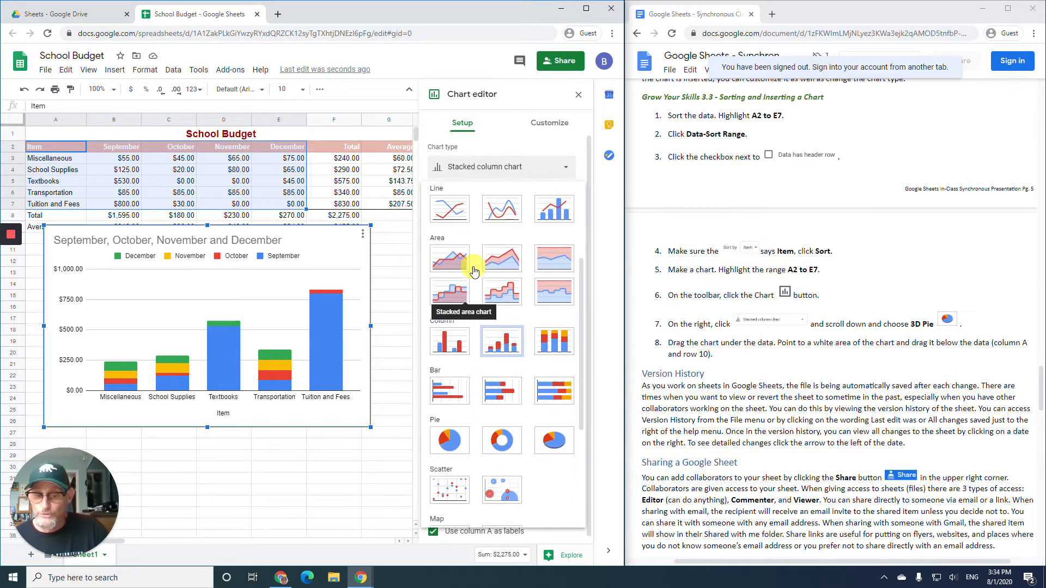
scroll(450, 372, down, 1)
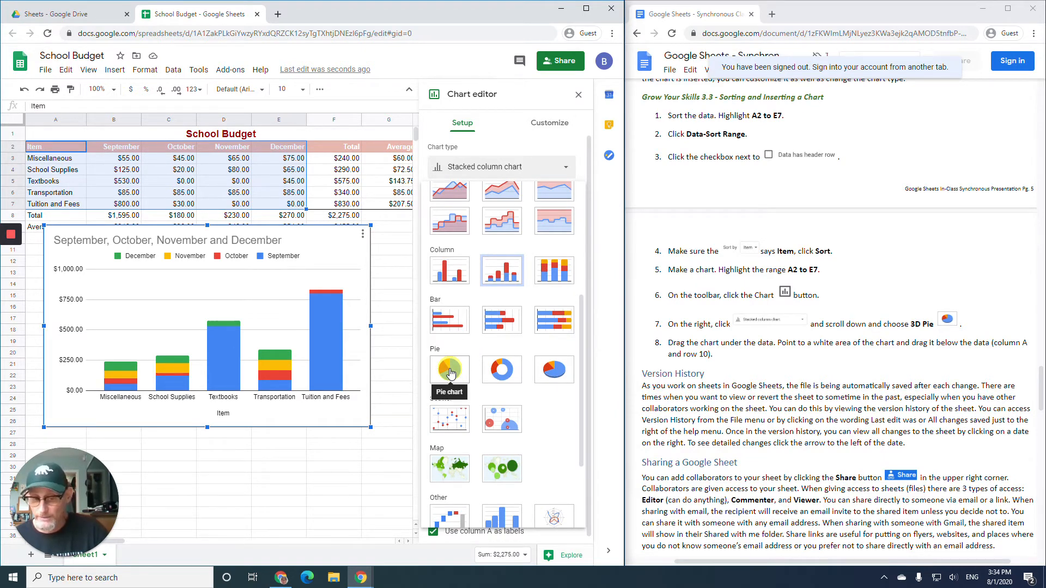
click(560, 379)
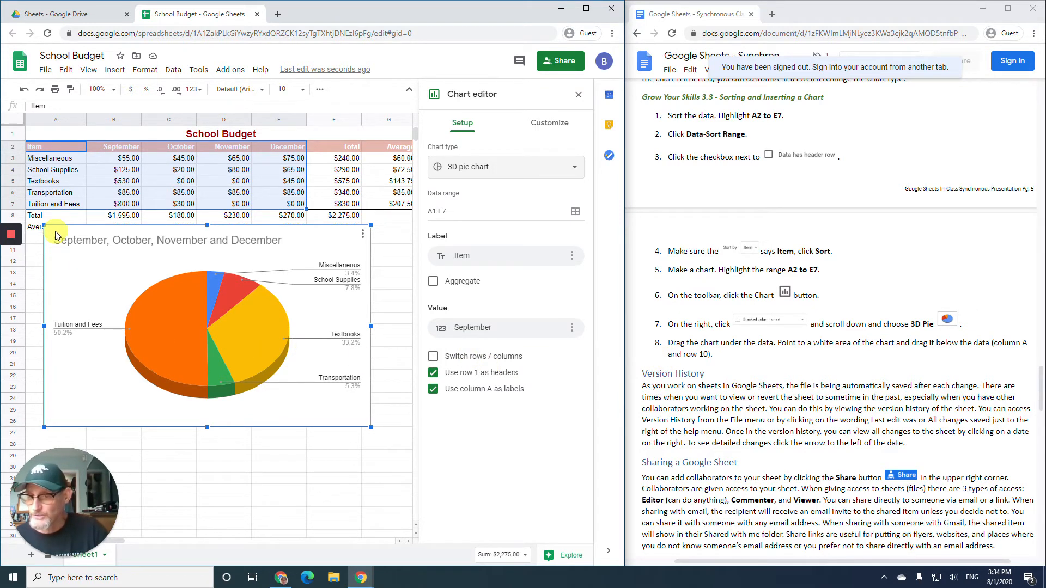
drag(54, 234, 44, 252)
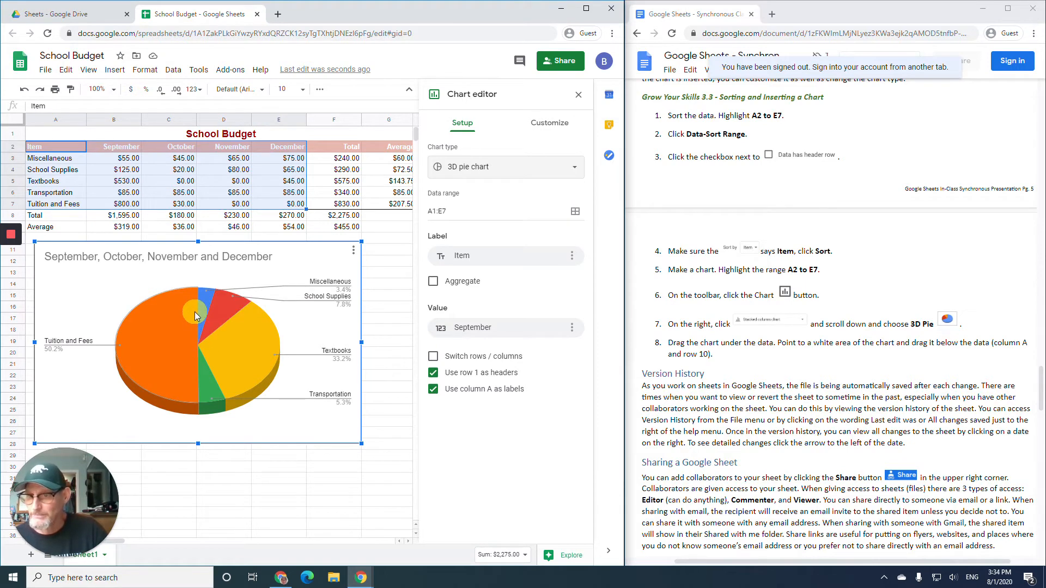
- Replace the pie chart's month-list title with 'School Budget'
click(192, 257)
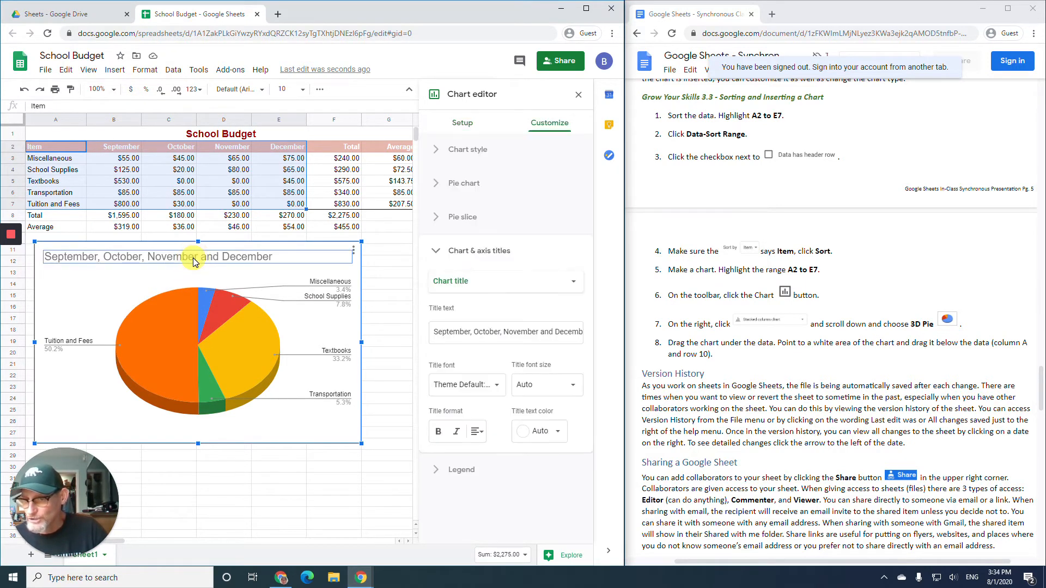
click(281, 260)
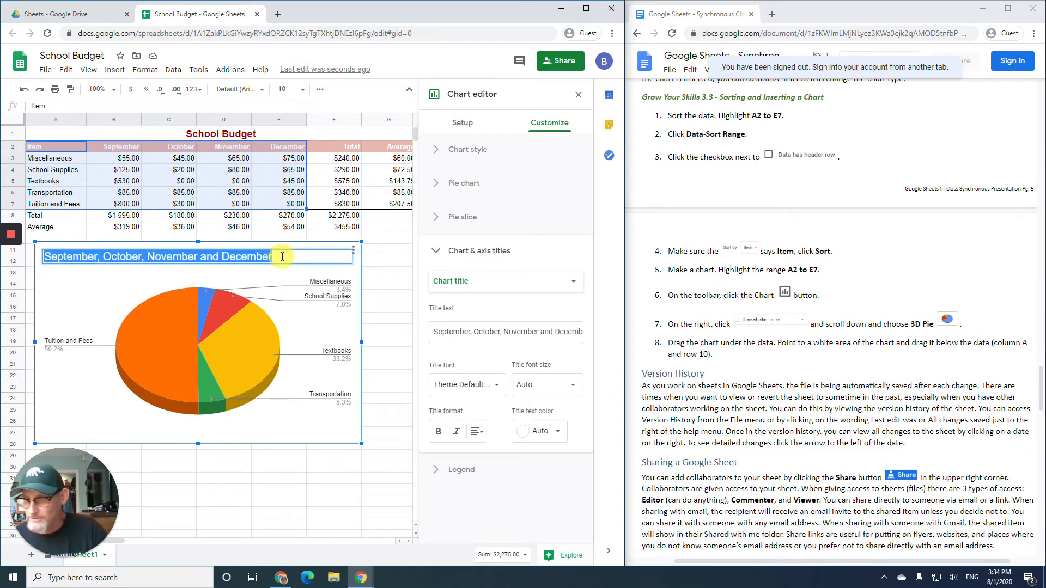
text(Sc)
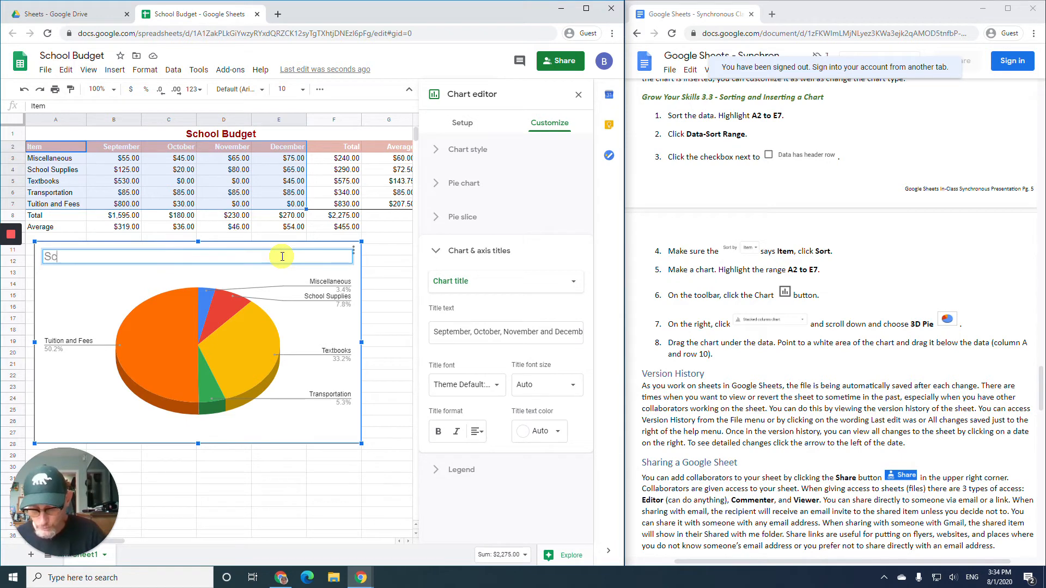
text(hool Budget)
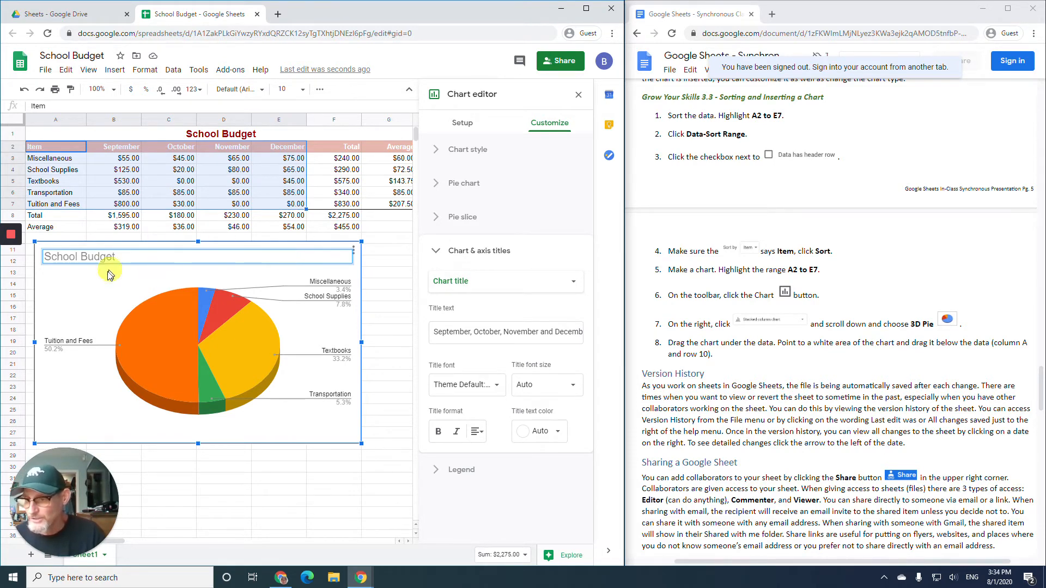
click(105, 286)
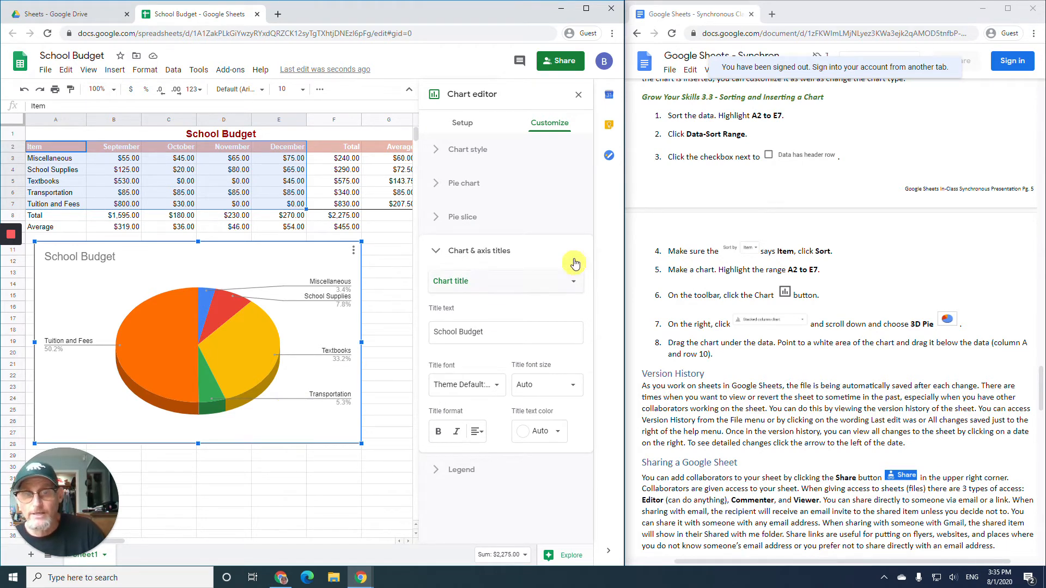
- Deselect the chart, then reopen its chart editor from the chart's options menu
click(385, 227)
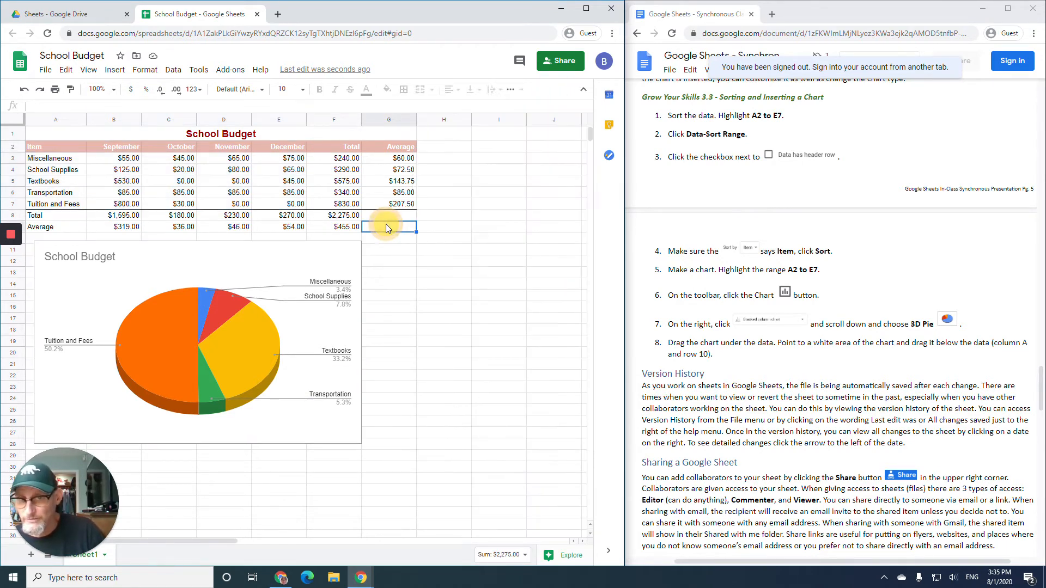
click(289, 259)
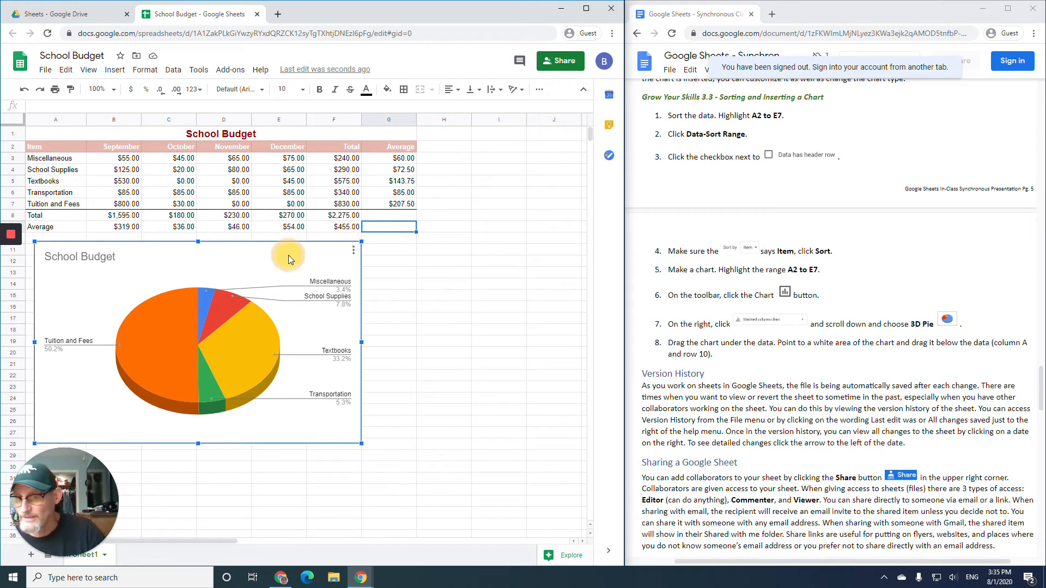
click(353, 250)
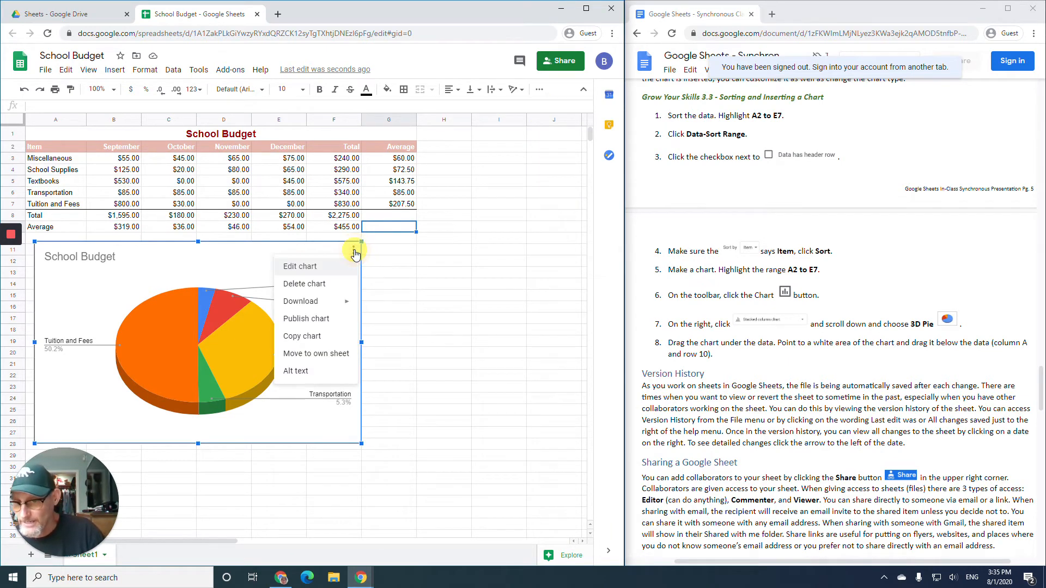
click(313, 271)
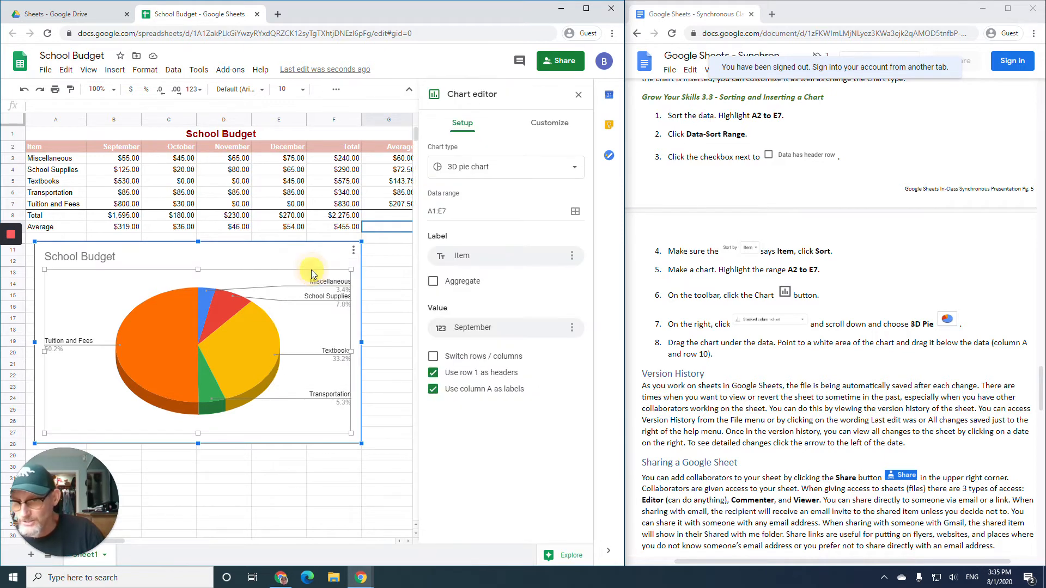
- Review the Setup and Customize panels, including Chart style, then close the chart editor
click(558, 128)
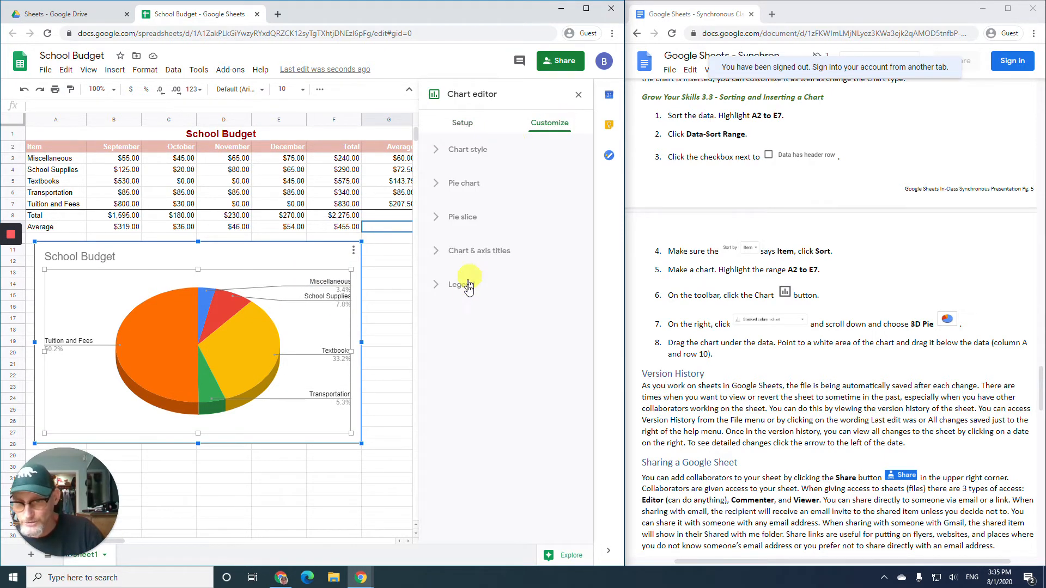
click(462, 124)
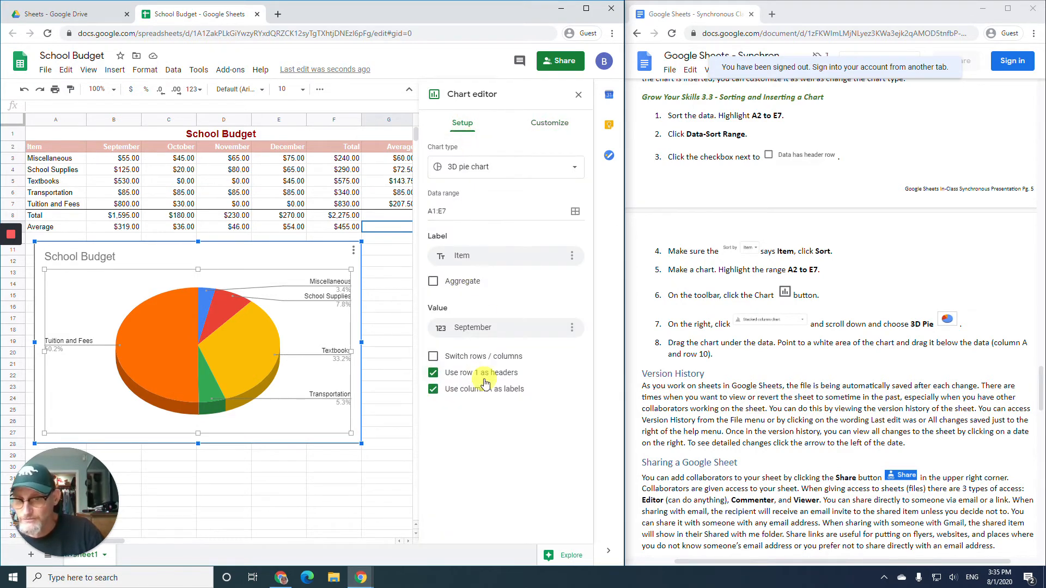
click(552, 122)
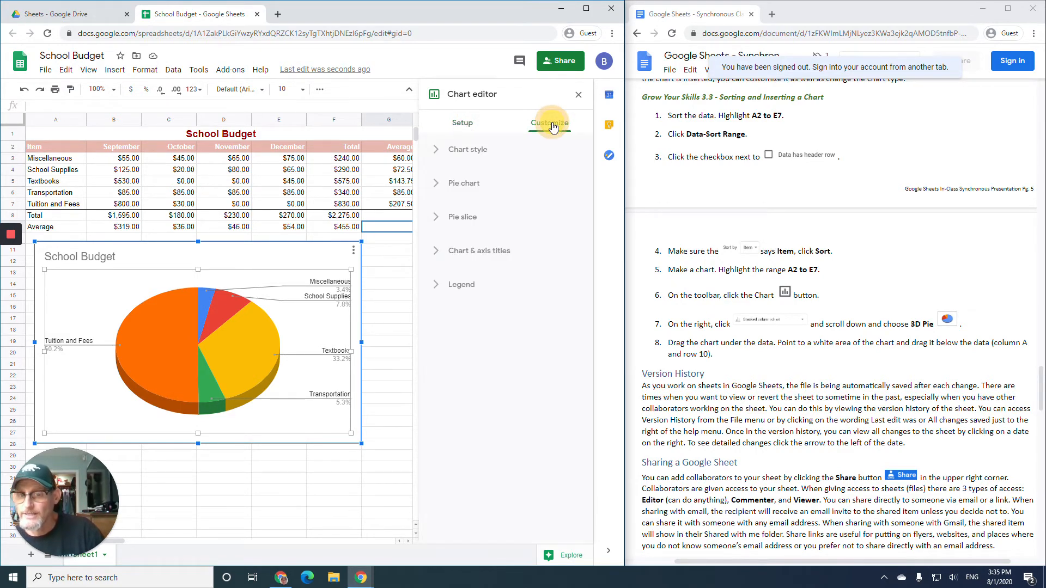
click(439, 154)
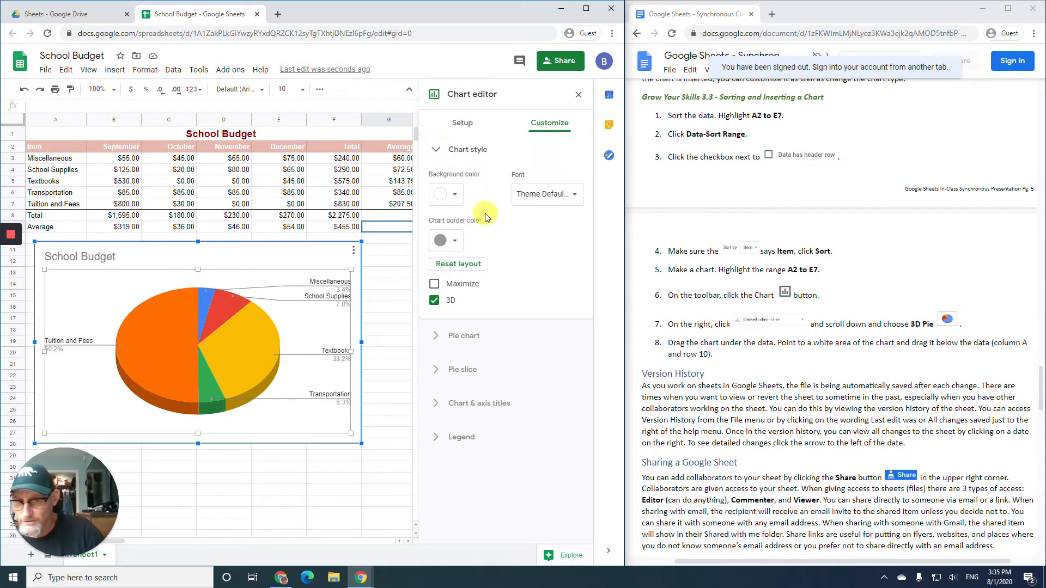
click(439, 154)
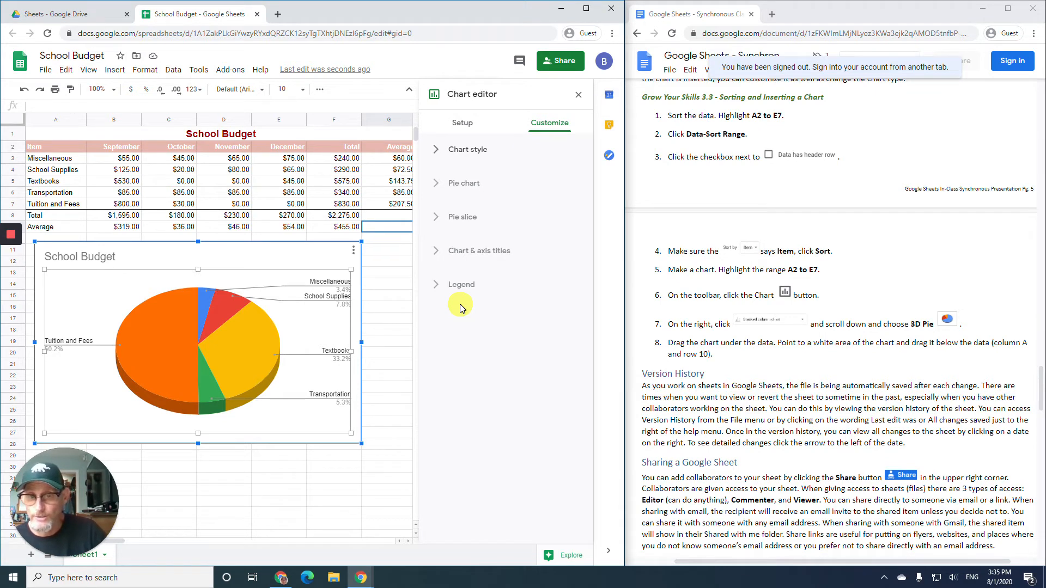
click(579, 101)
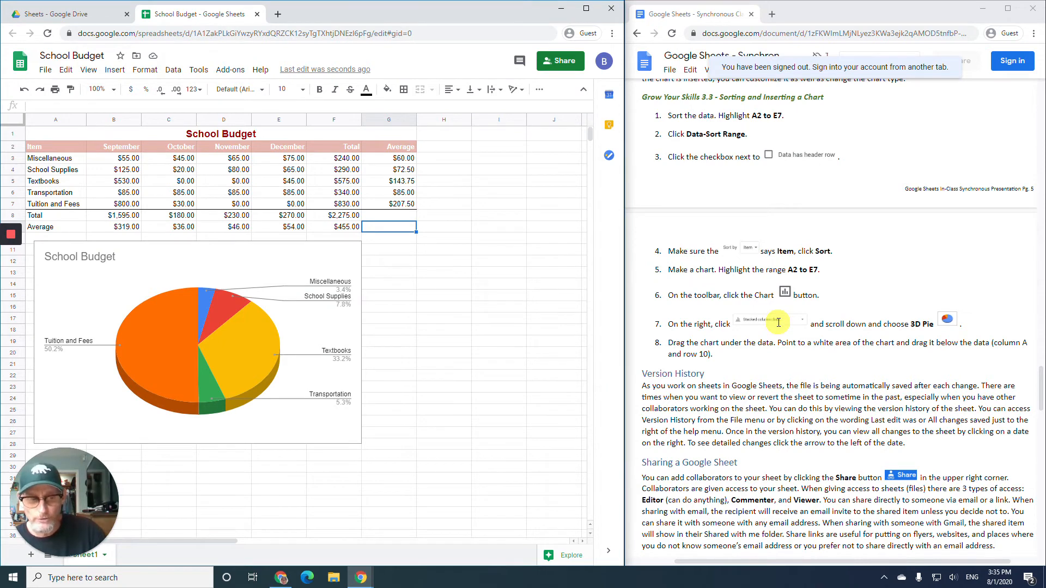
- Scroll the handout down to the Grow Your Skills 3.3 - Version History steps
scroll(778, 323, down, 3)
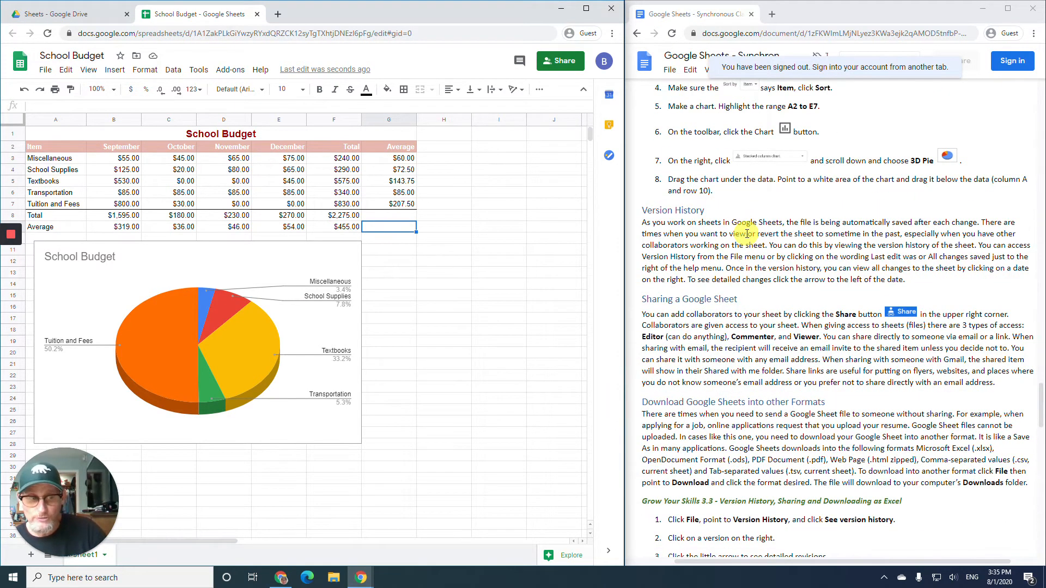
scroll(747, 233, down, 2)
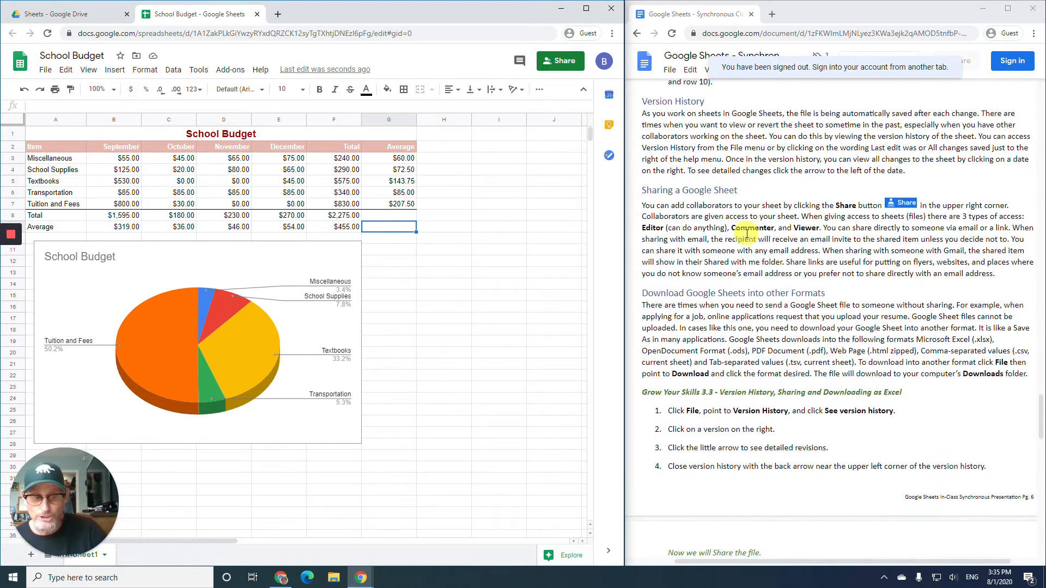
scroll(747, 233, up, 1)
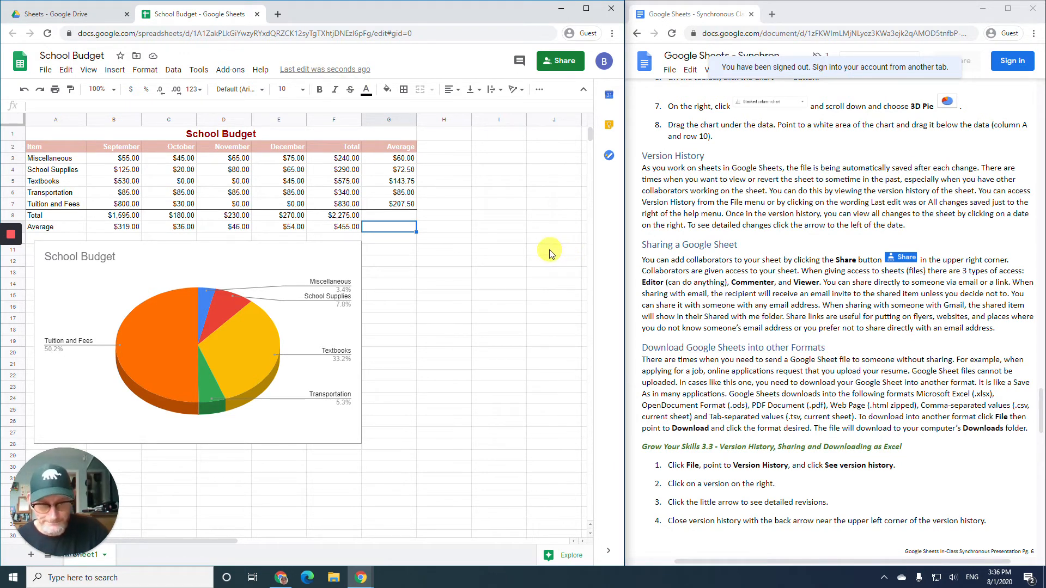
scroll(778, 295, down, 3)
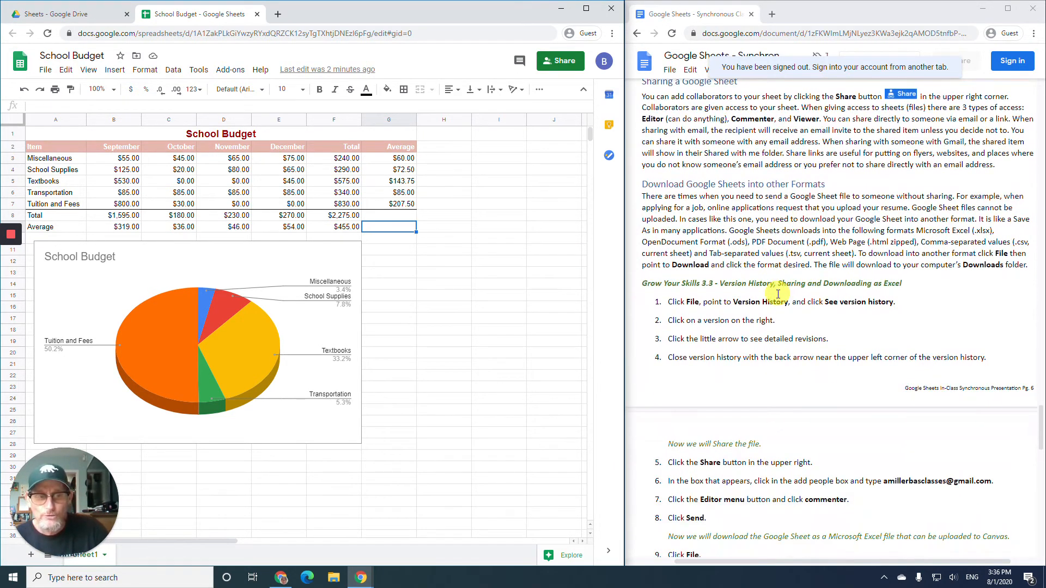
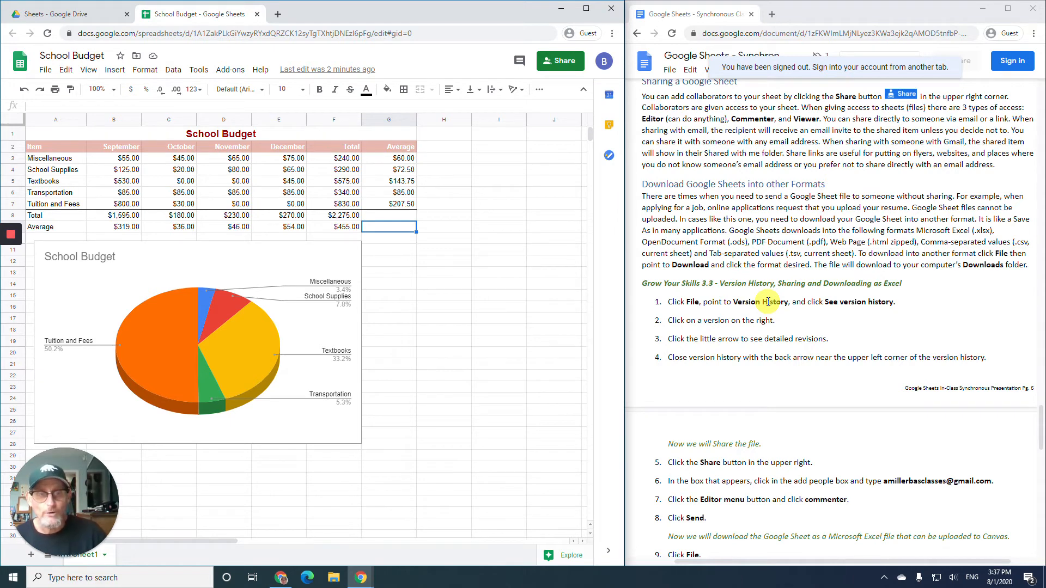
- Open the School Budget's version history from the File menu
scroll(768, 302, down, 1)
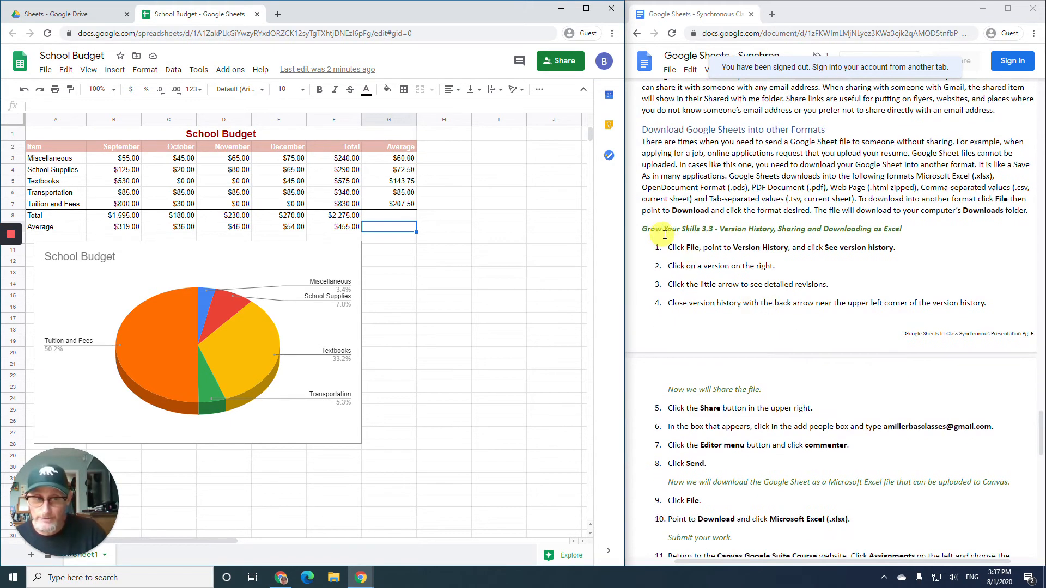
scroll(668, 233, down, 1)
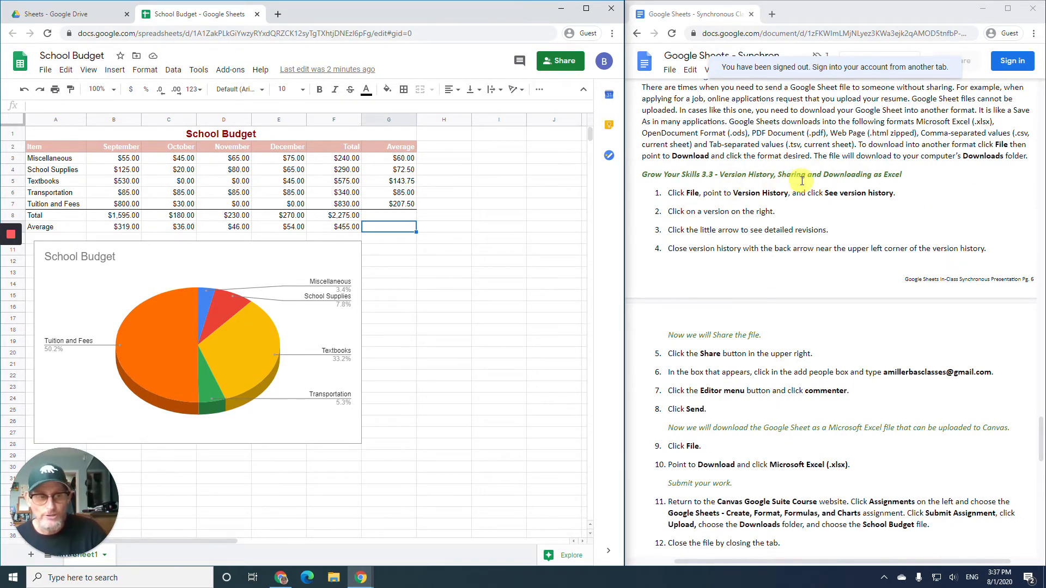
scroll(846, 188, down, 1)
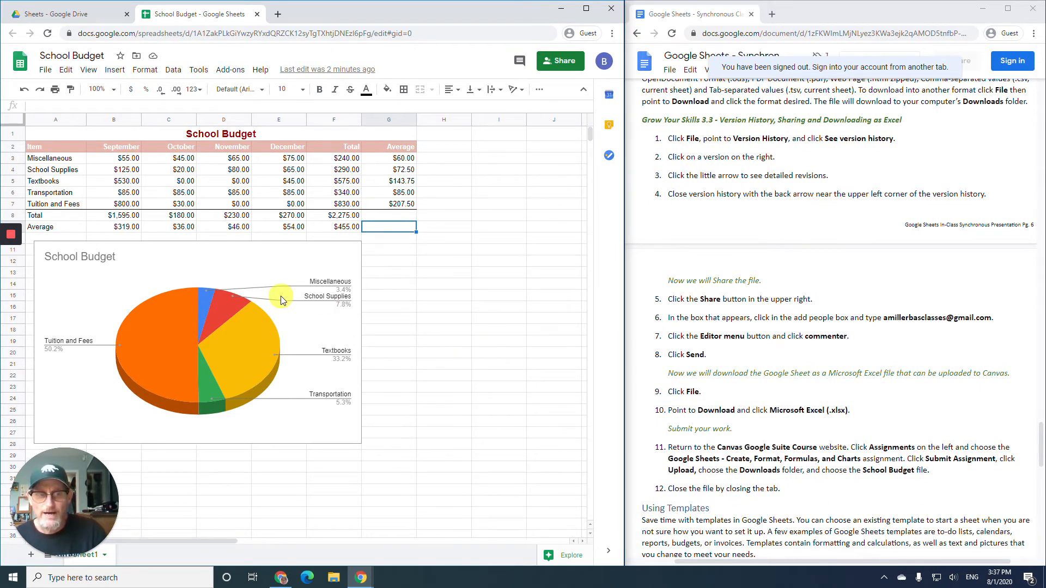
click(45, 70)
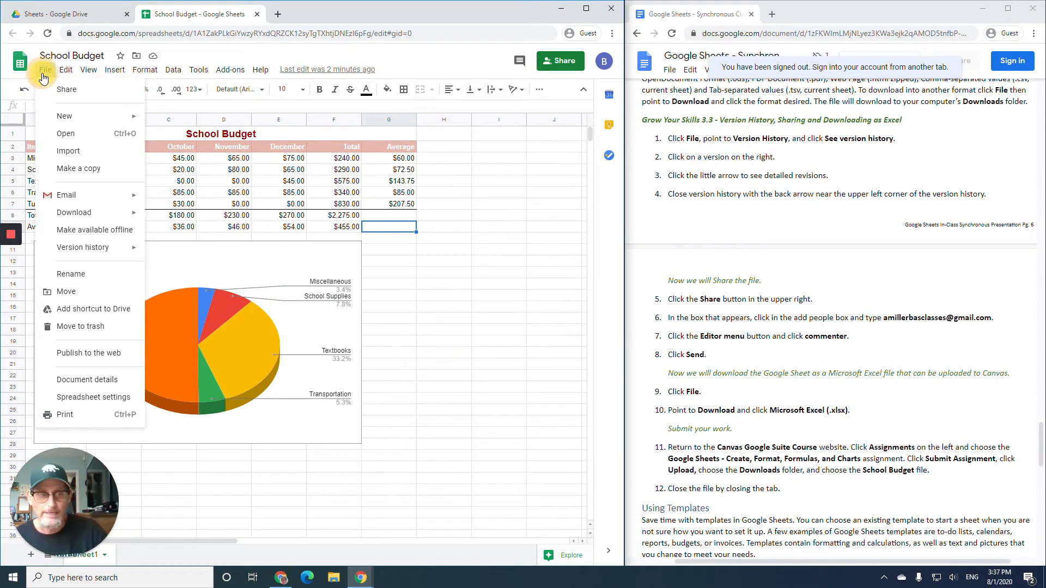
mouse_move(97, 250)
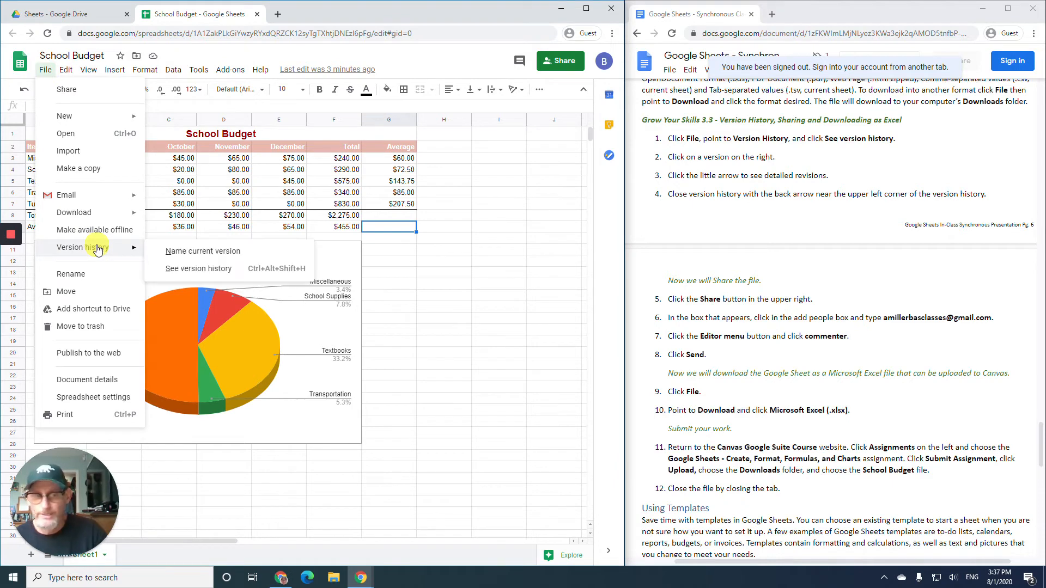
click(194, 268)
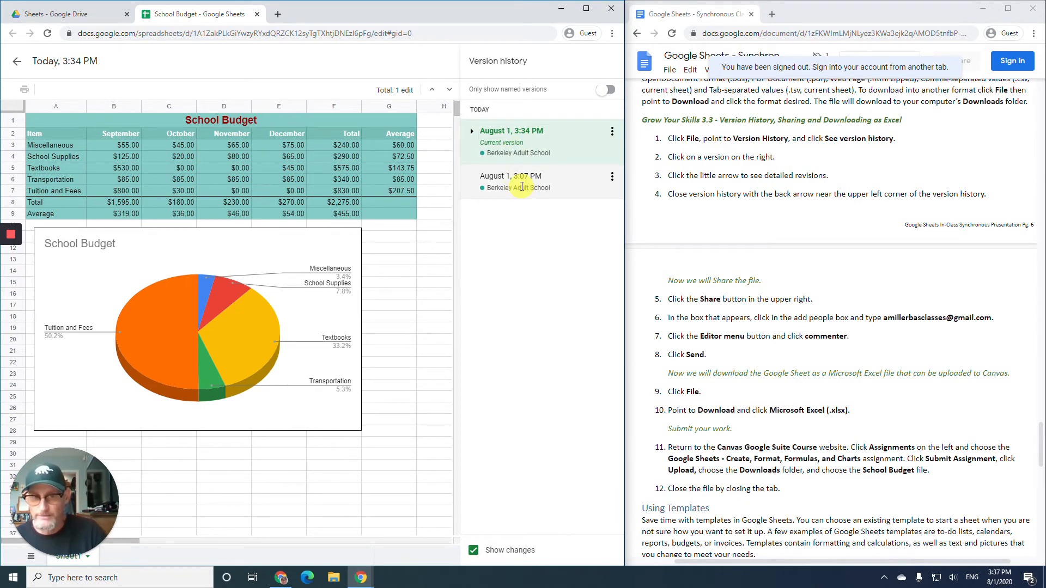
- Preview the 3:07, 3:25, 3:28 and 3:34 PM versions, ending on the totals-free 3:19 PM version
click(522, 187)
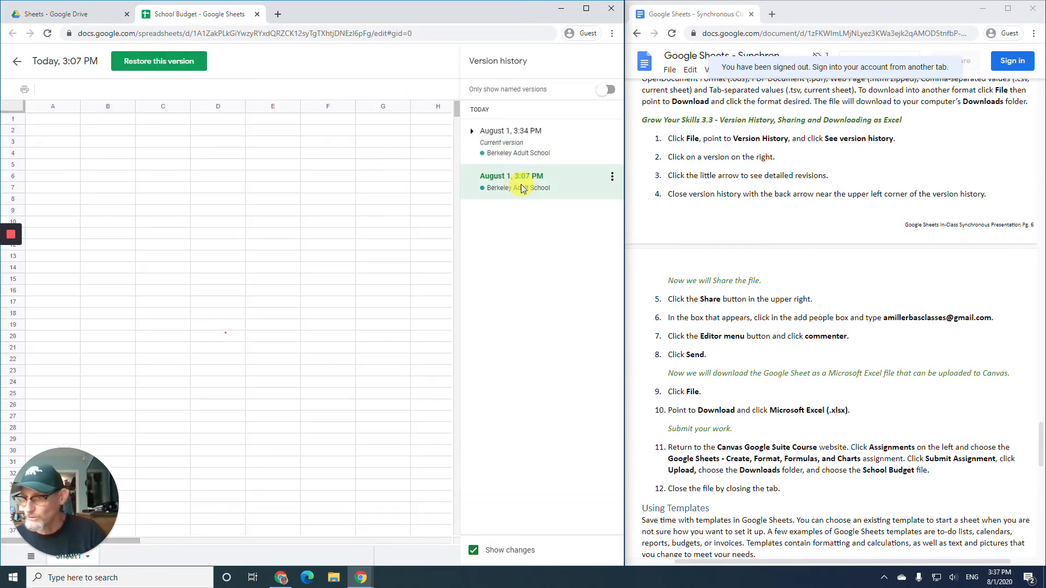
click(513, 130)
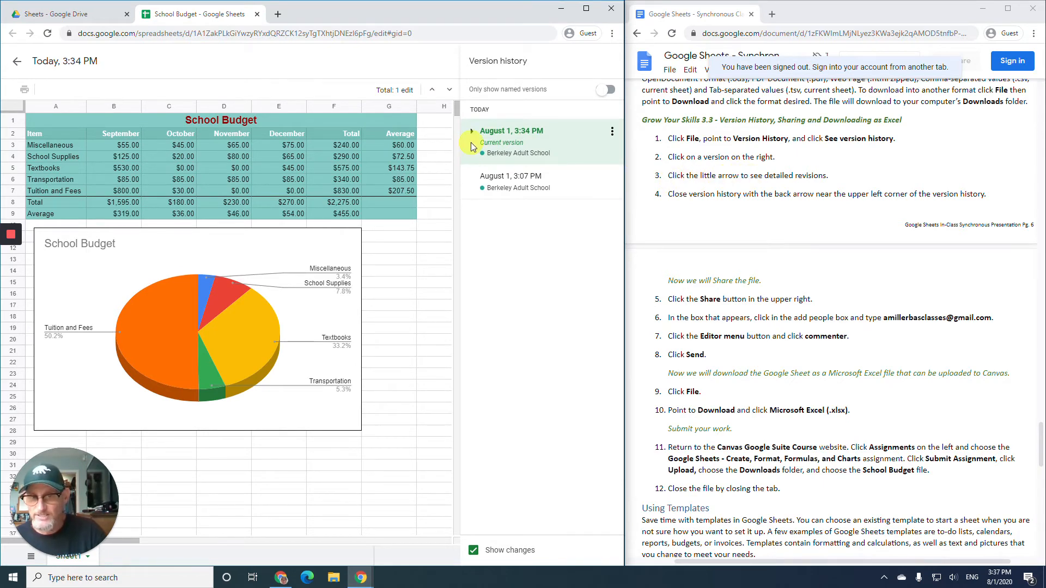
click(472, 132)
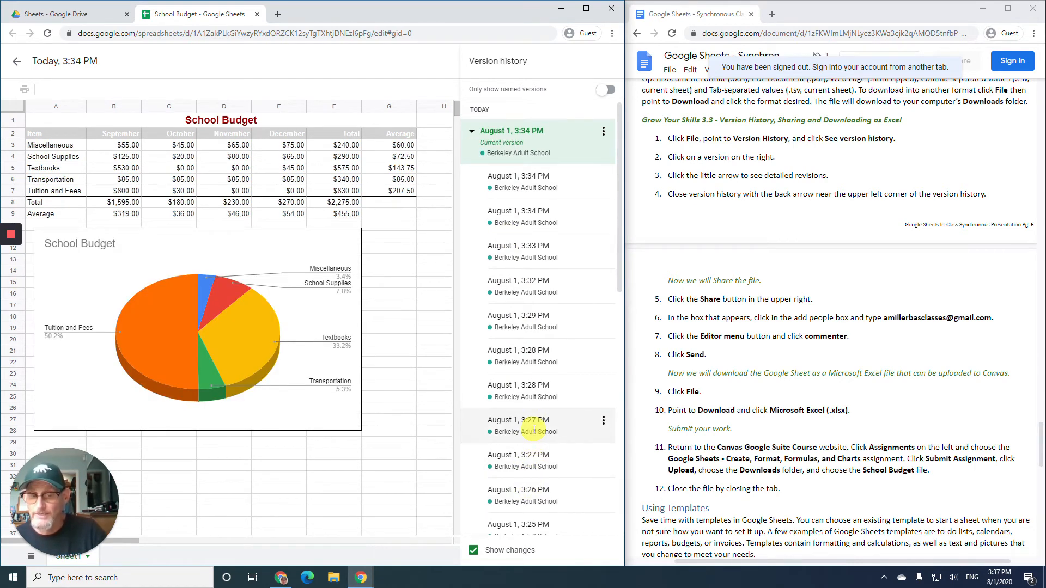
scroll(529, 433, down, 3)
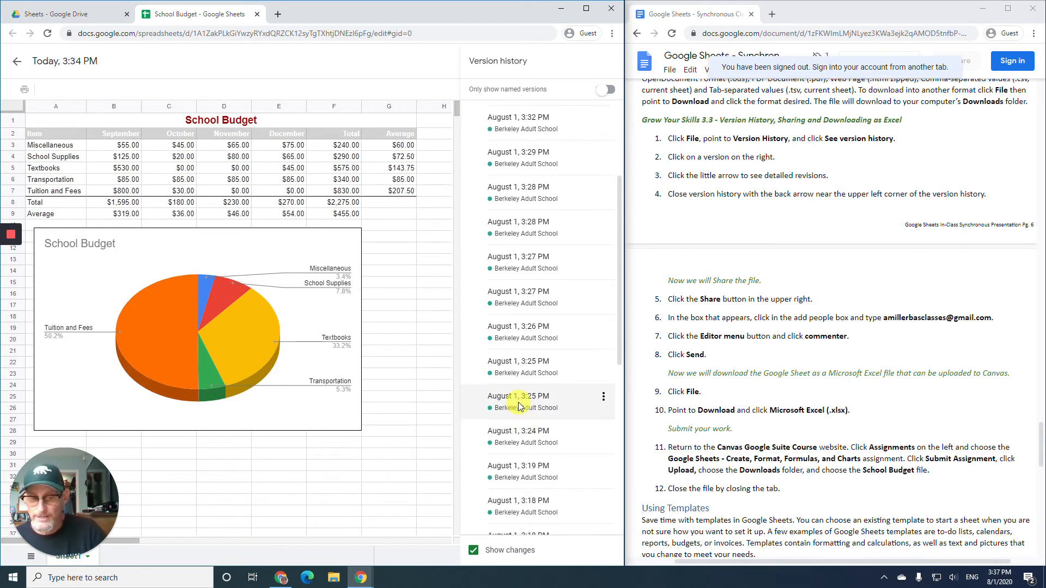
click(518, 402)
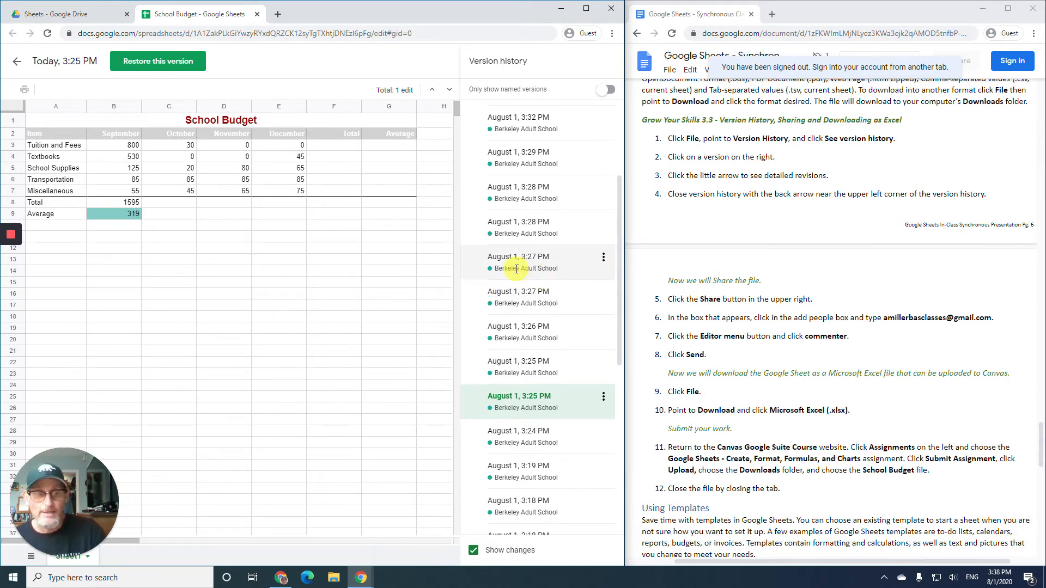
click(512, 224)
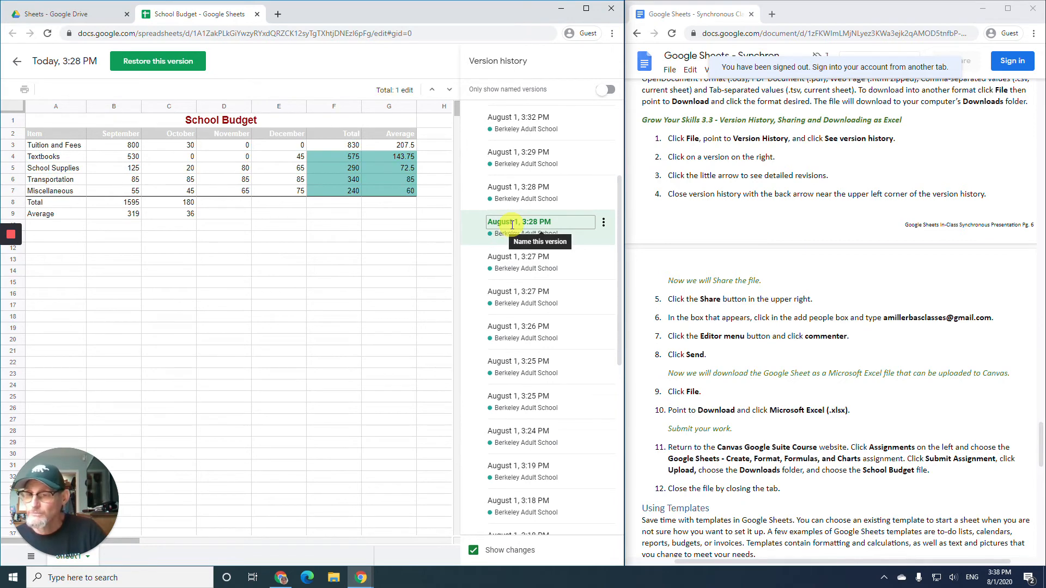
scroll(512, 152, up, 3)
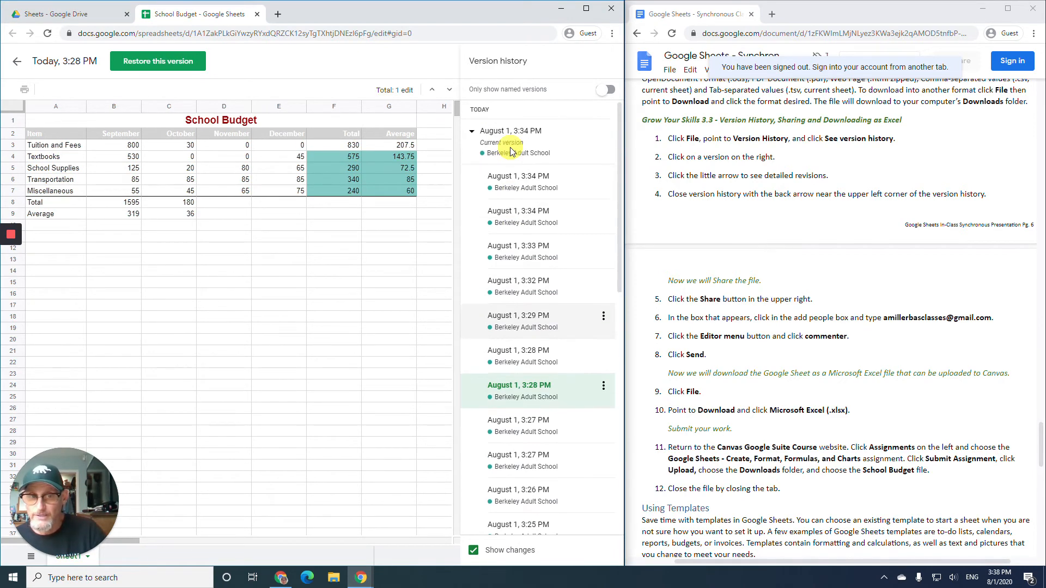
click(524, 186)
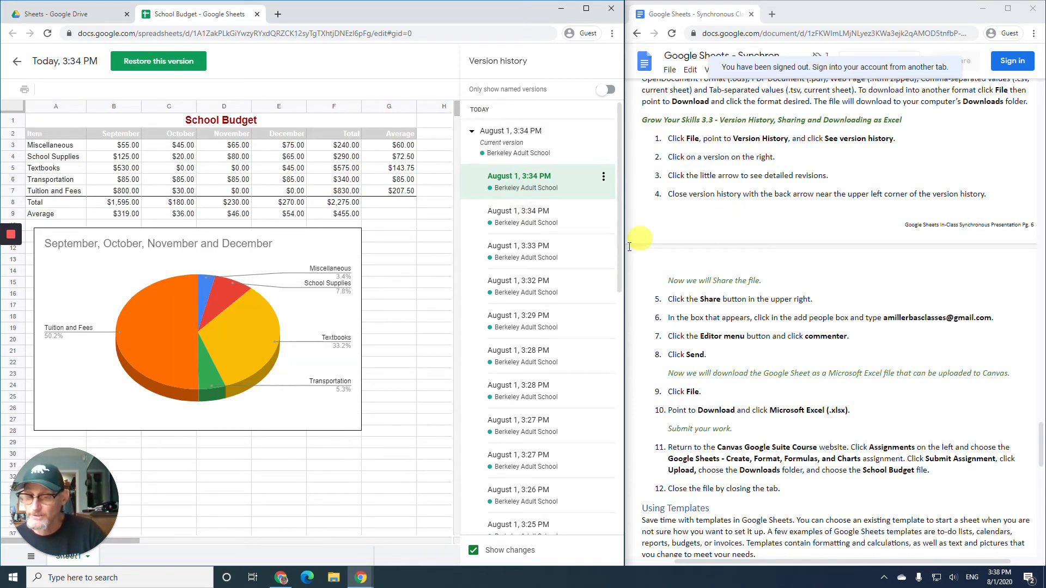
scroll(539, 313, down, 5)
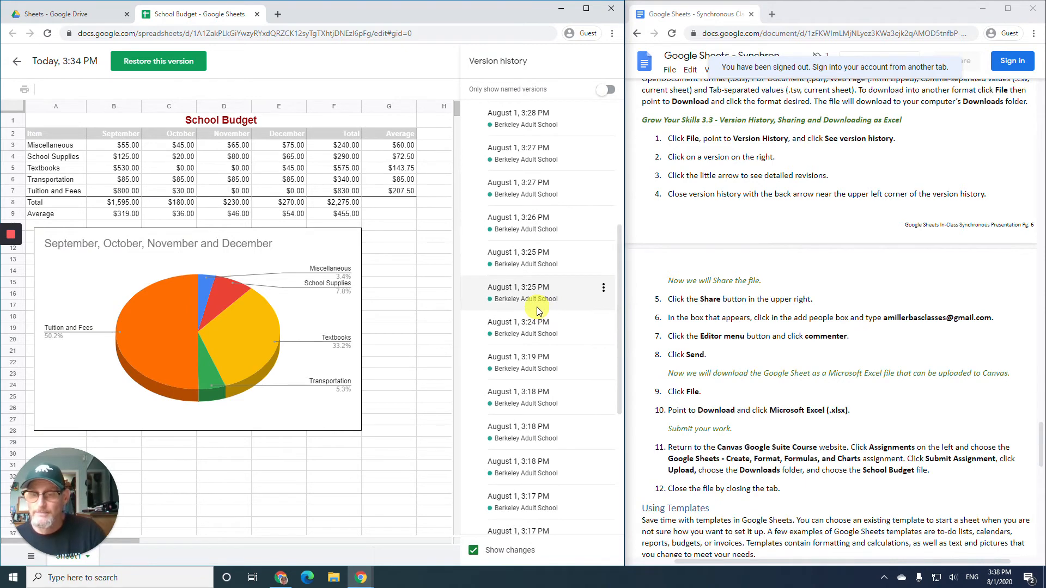
scroll(536, 310, down, 1)
click(526, 316)
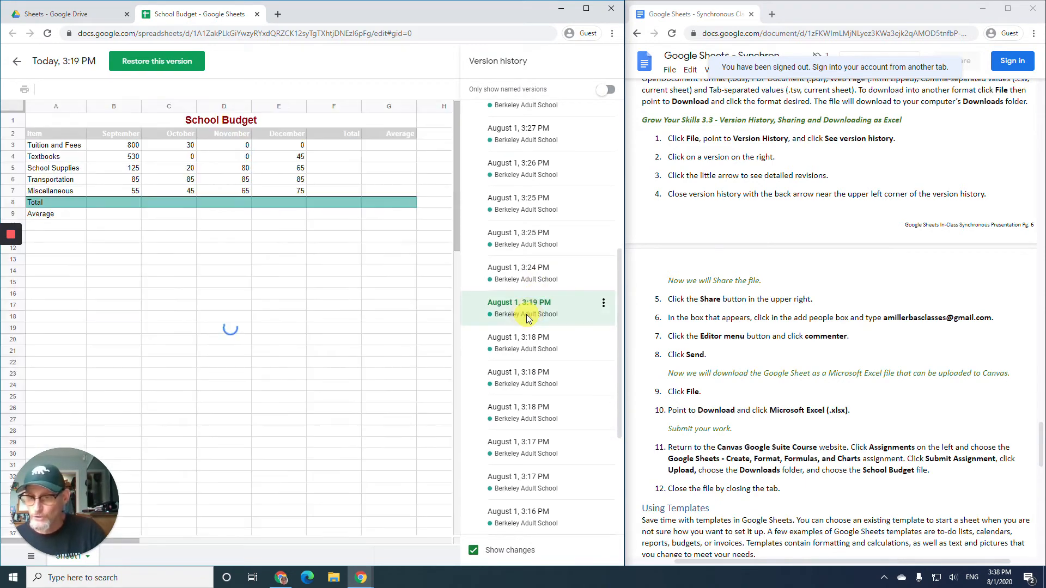
- Restore the 3:19 PM version, then restore the complete 3:34 PM version with totals and chart
click(157, 64)
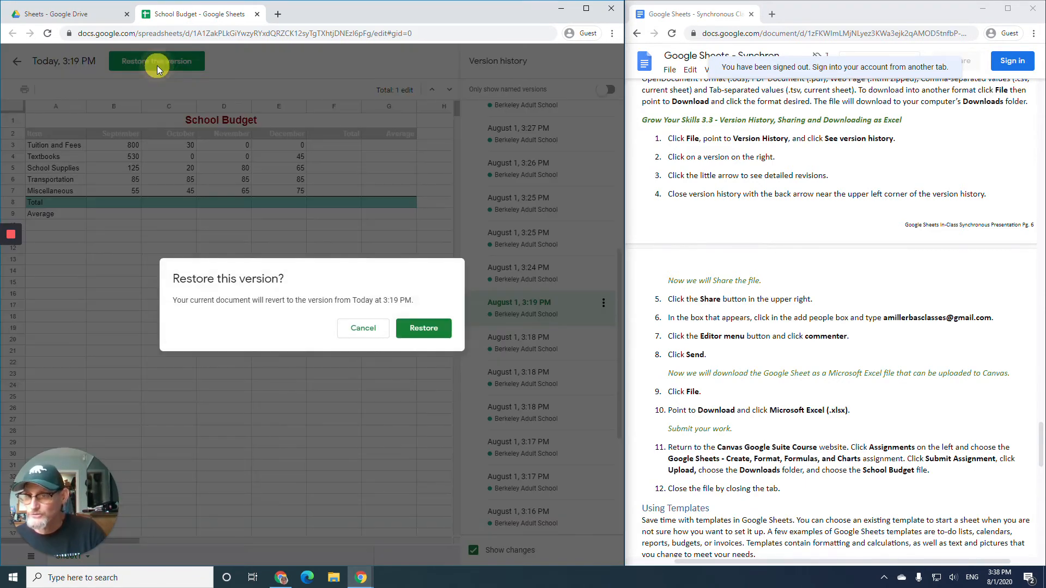
click(426, 329)
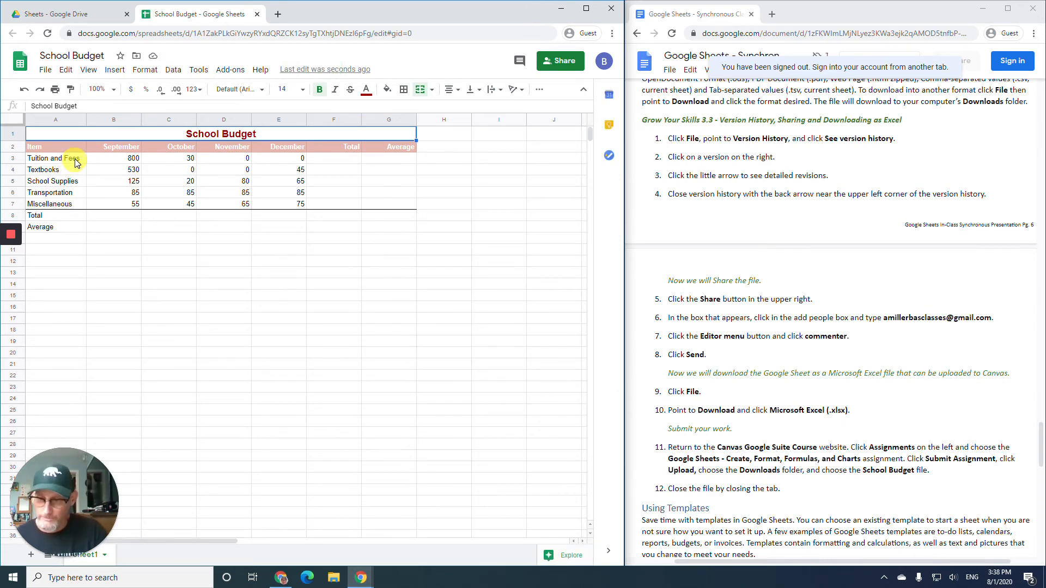
click(48, 72)
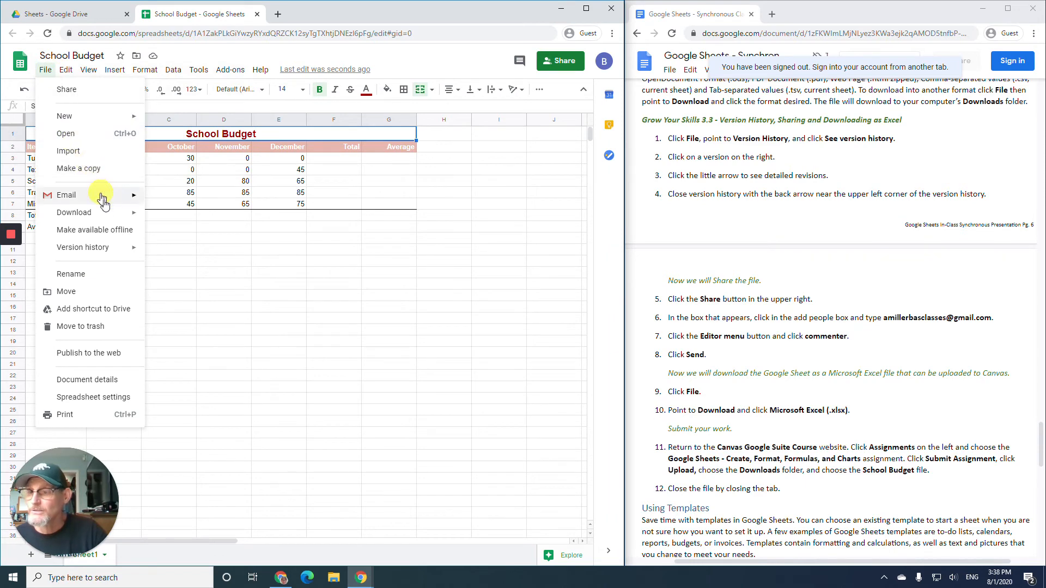
mouse_move(110, 245)
click(202, 268)
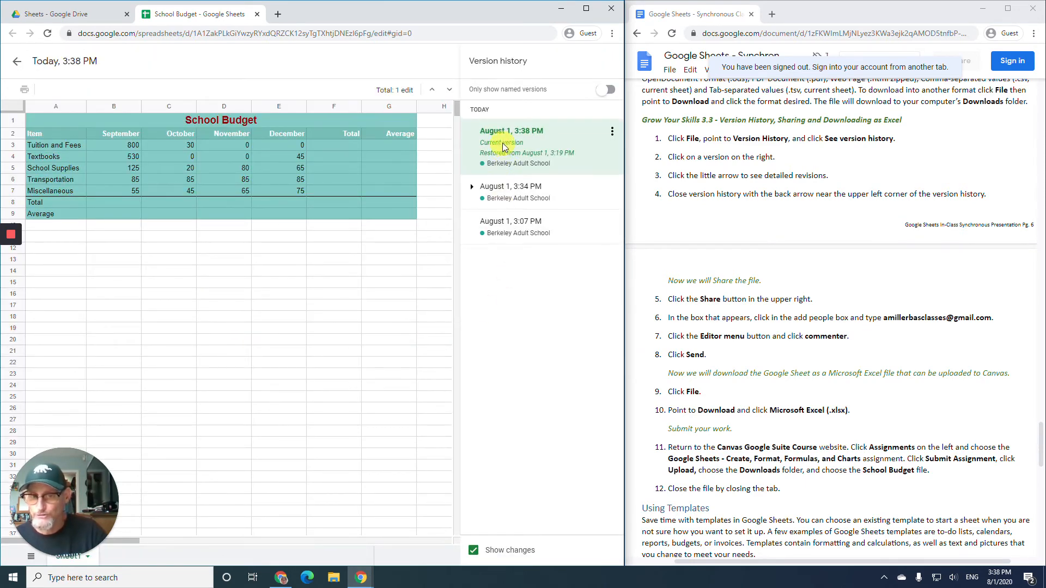
click(510, 194)
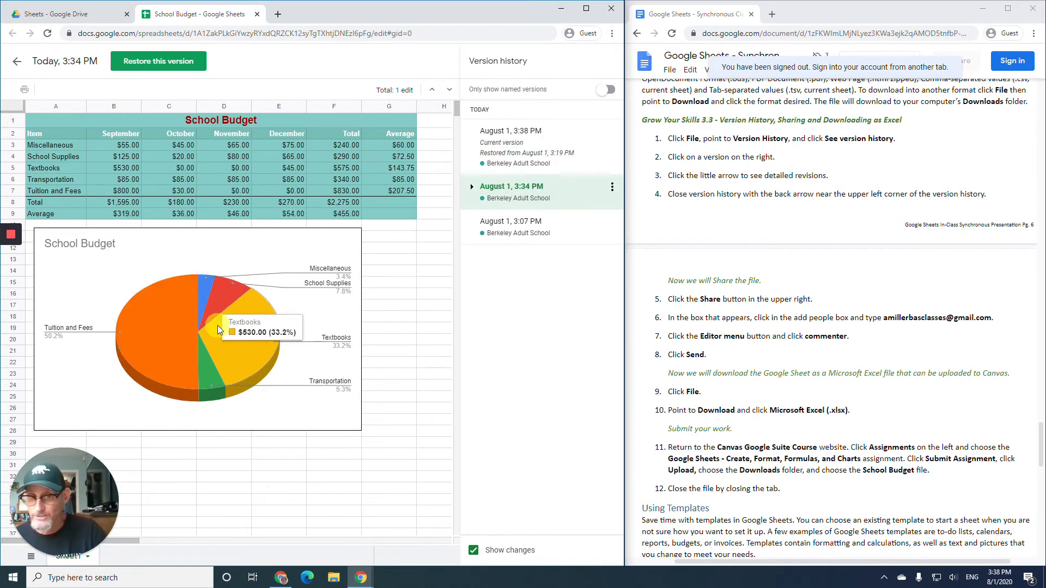
click(172, 63)
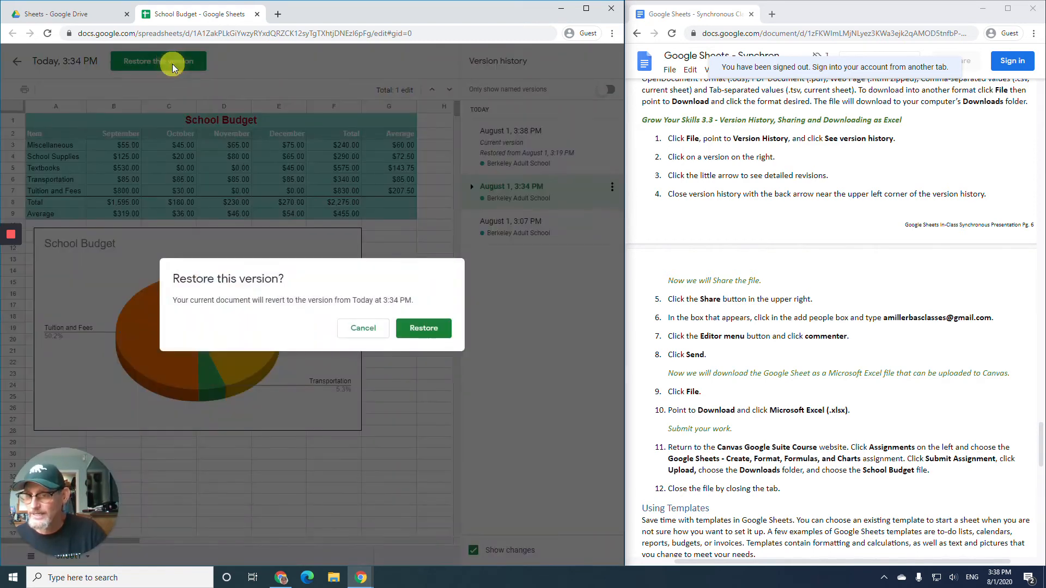
click(436, 335)
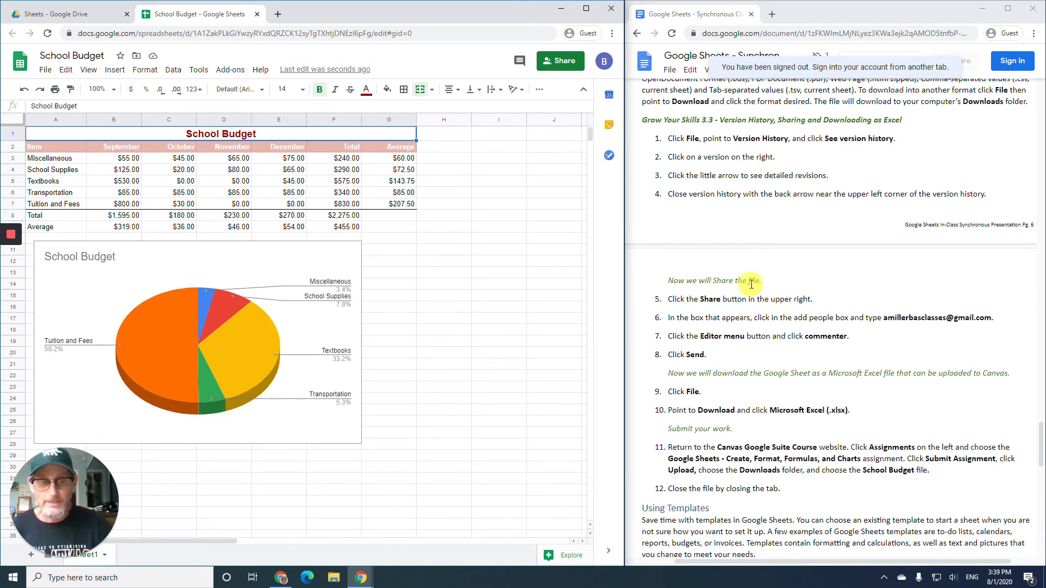
- Open the Share dialog and add the instructor's e-mail address as a collaborator
scroll(753, 296, down, 2)
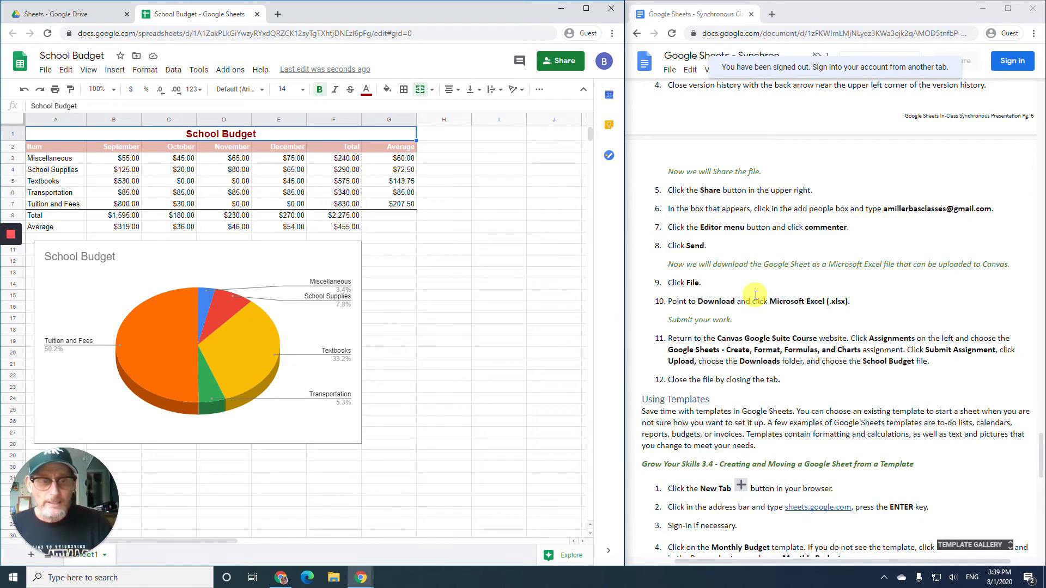
click(559, 64)
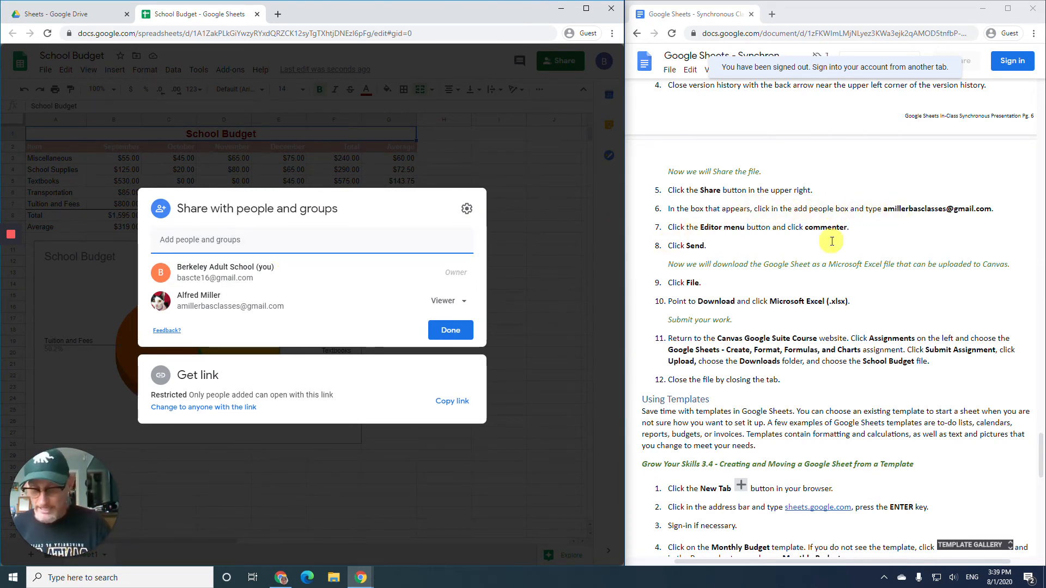
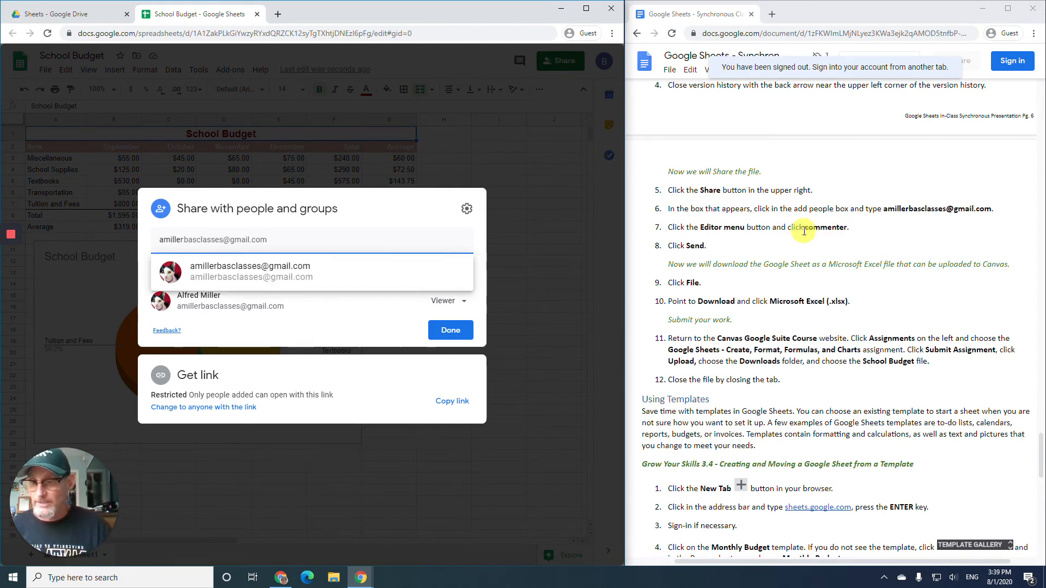
click(322, 277)
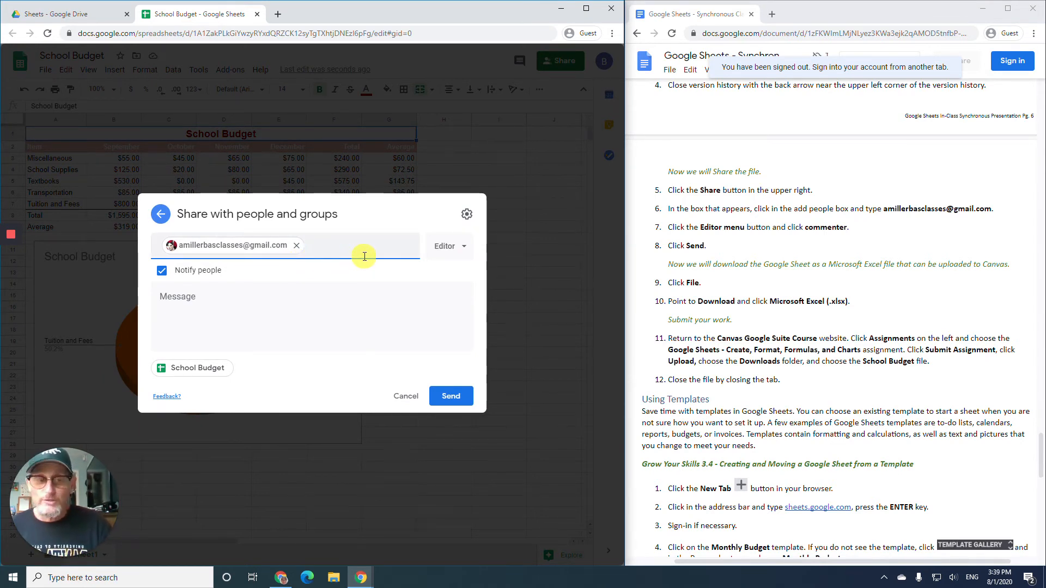
- Change the instructor's access from Editor to Commenter and send the invitation
scroll(780, 281, up, 3)
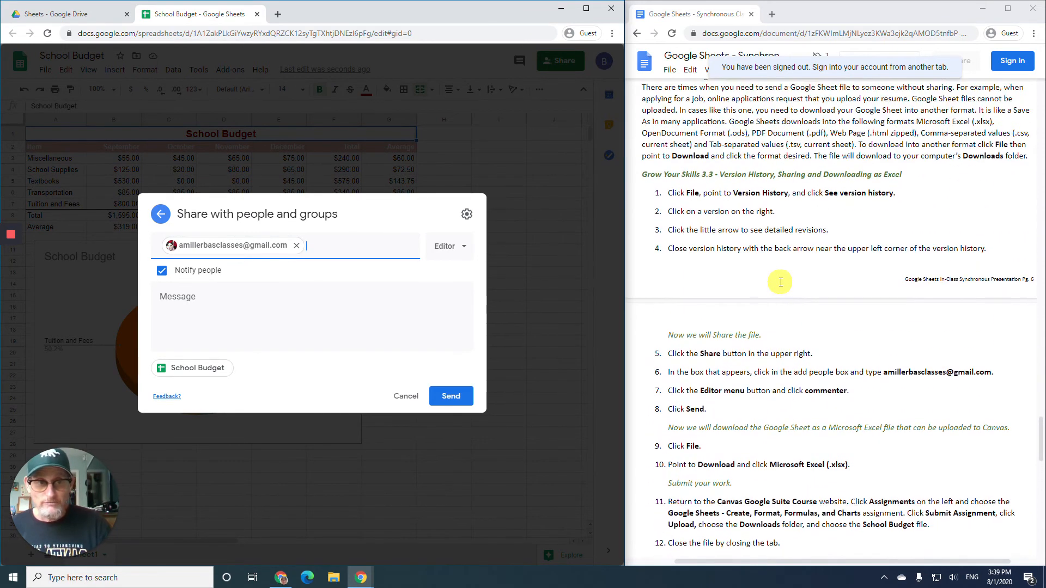
scroll(781, 281, up, 1)
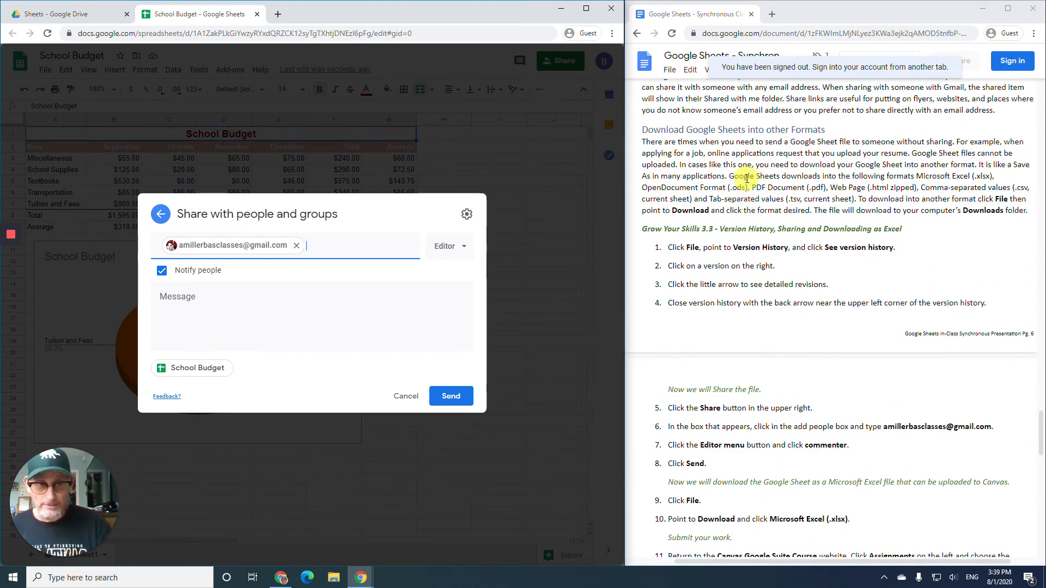
scroll(747, 180, up, 1)
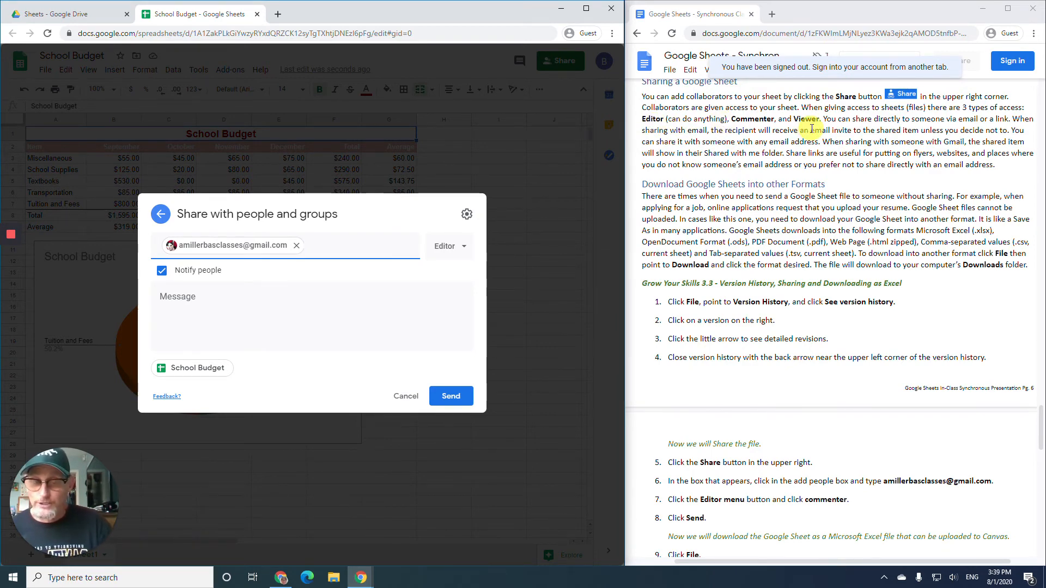
scroll(806, 136, up, 1)
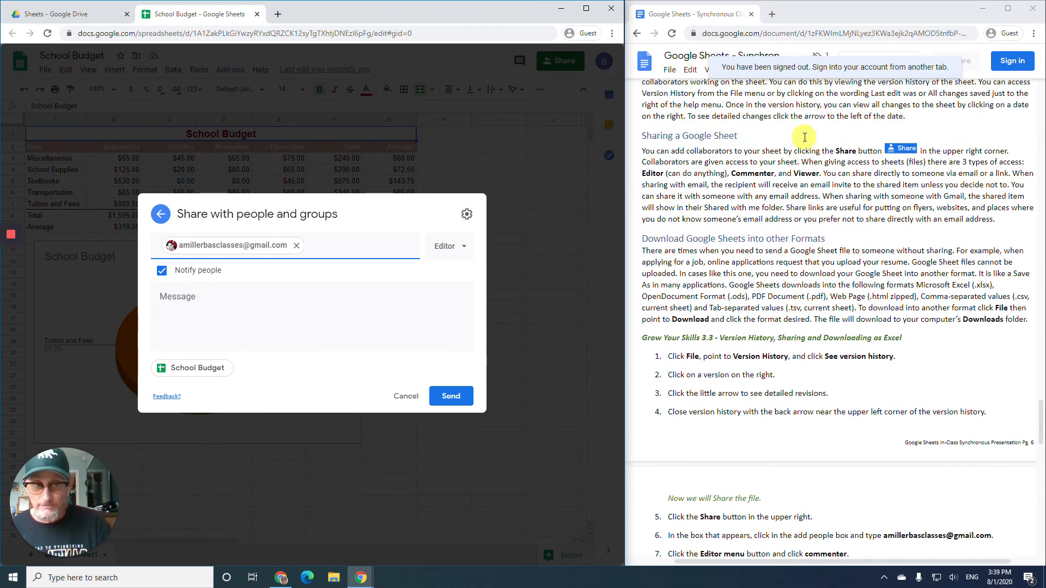
scroll(805, 139, down, 1)
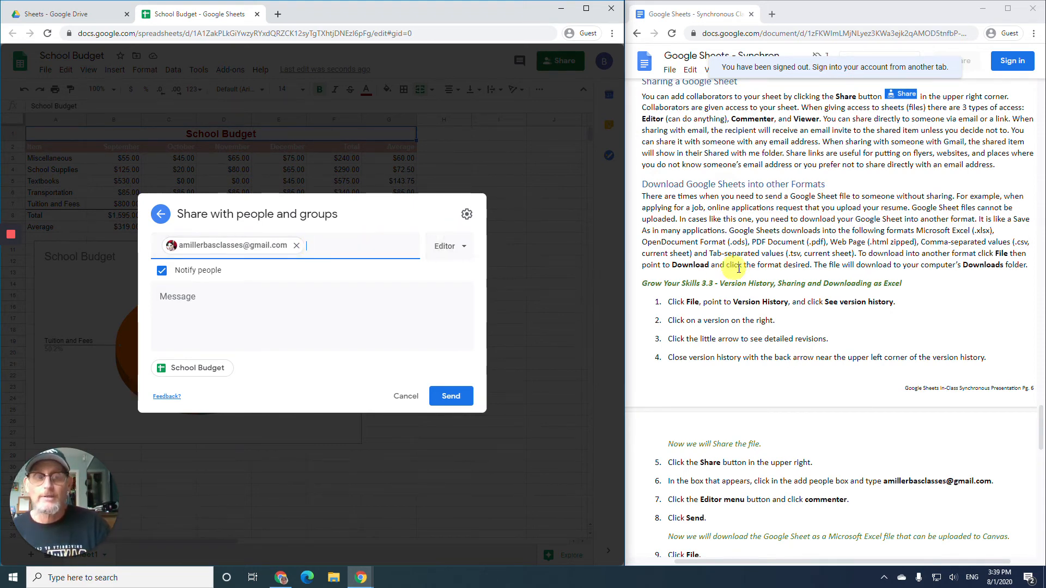
scroll(739, 267, down, 4)
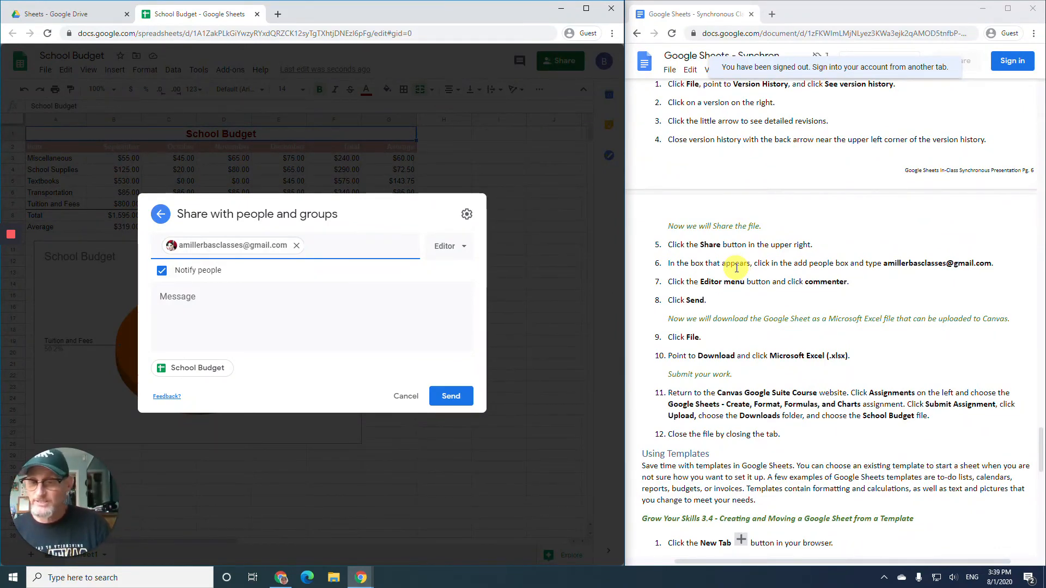
scroll(669, 285, down, 1)
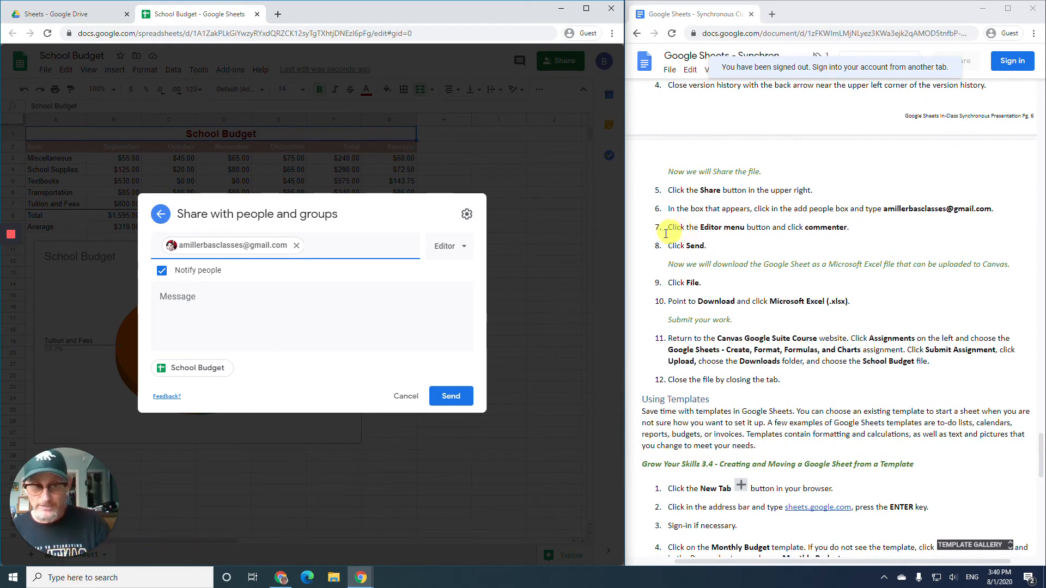
click(457, 250)
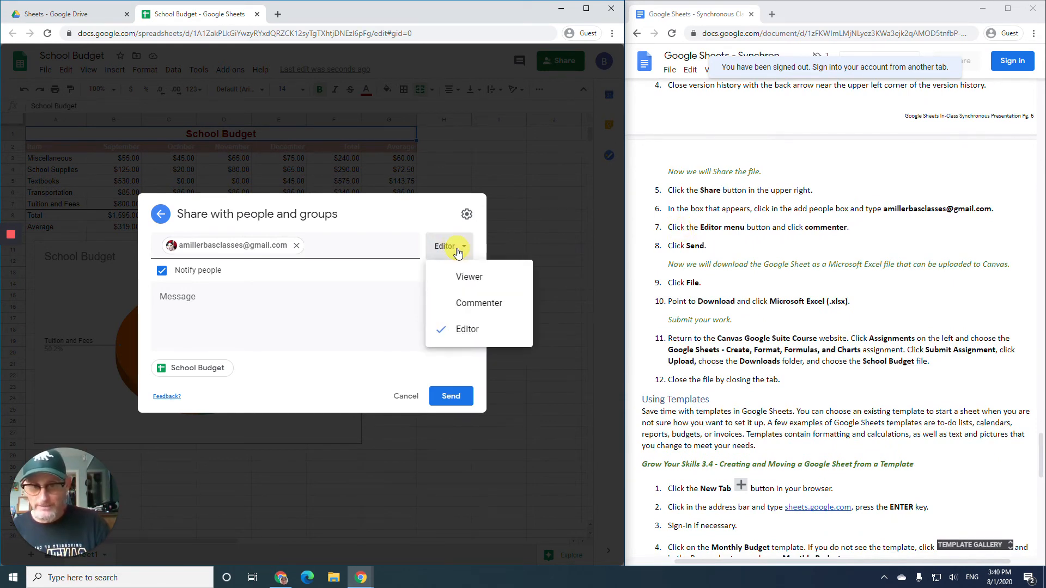
click(482, 303)
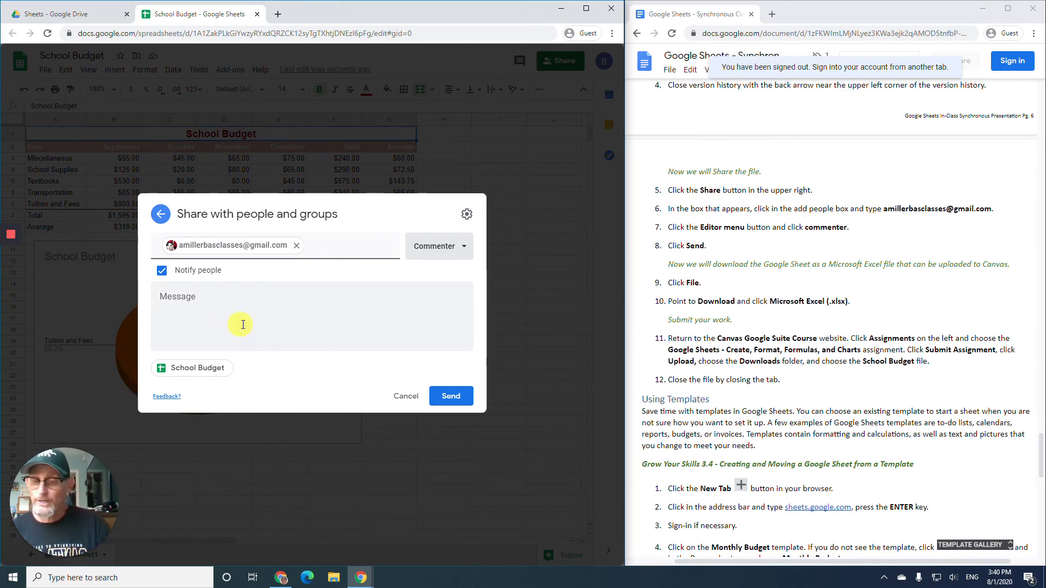
click(452, 401)
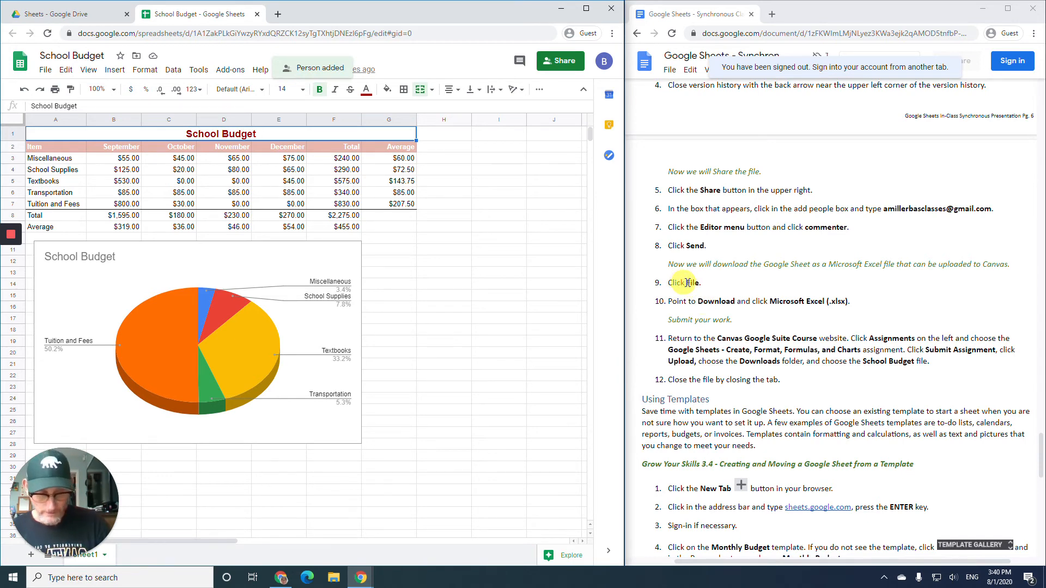
- Save a copy of School Budget to the computer as a Microsoft Excel .xlsx file
click(46, 70)
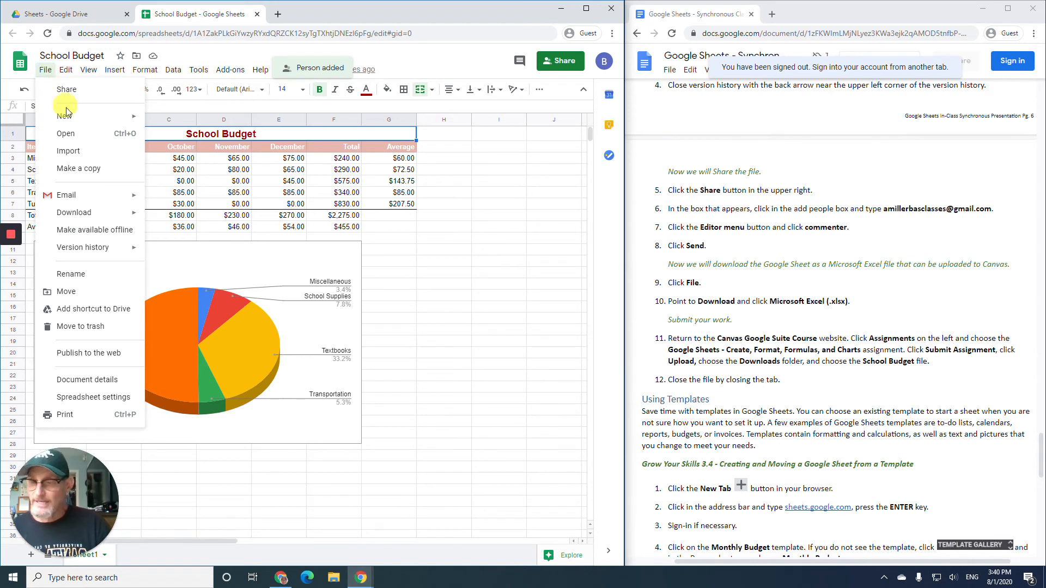
mouse_move(88, 212)
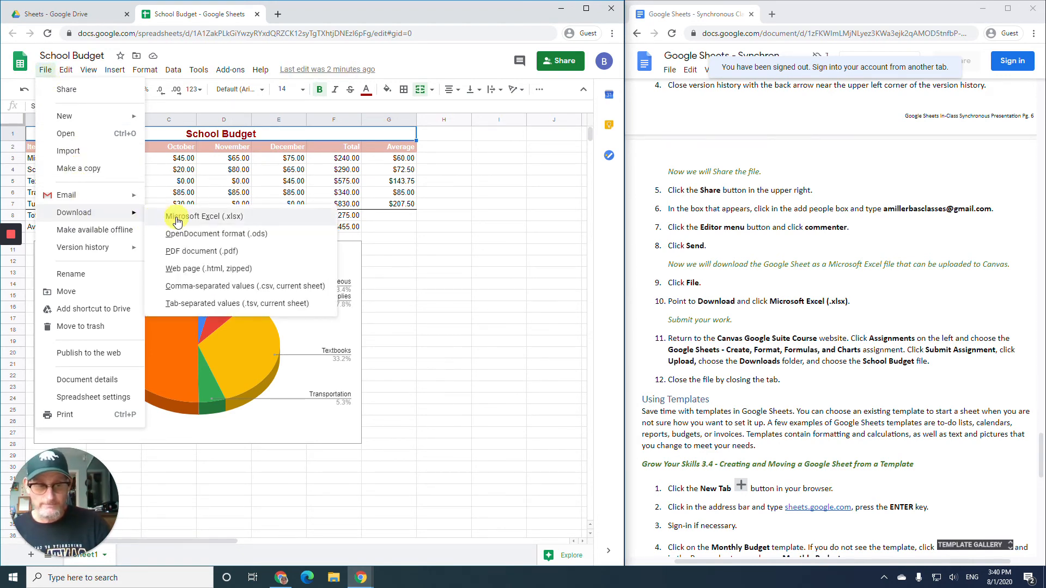
click(177, 218)
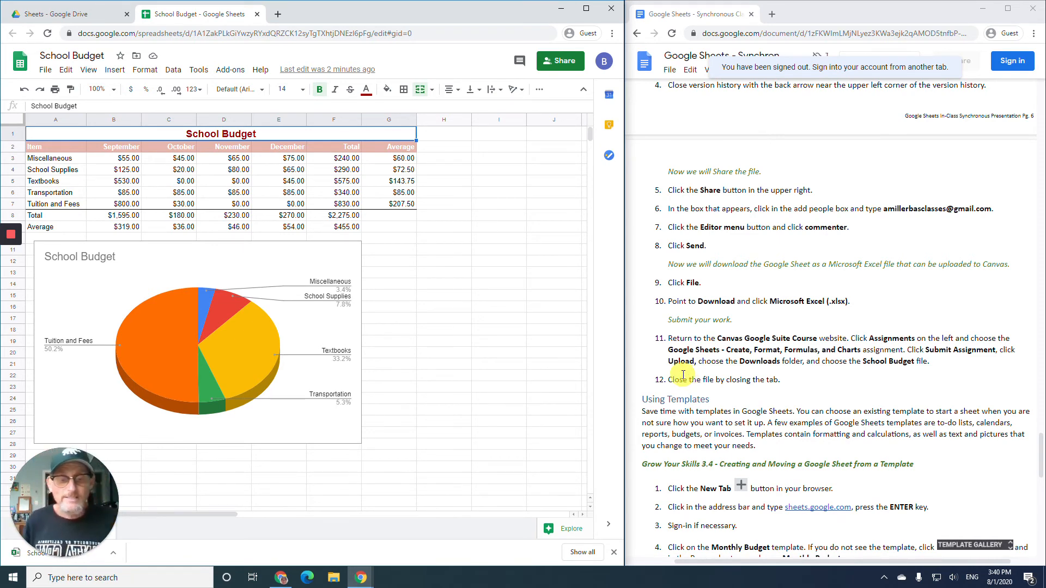
- Read through the handout's Grow Your Skills 3.4 steps and close the School Budget spreadsheet tab
scroll(702, 327, down, 1)
scroll(700, 326, down, 2)
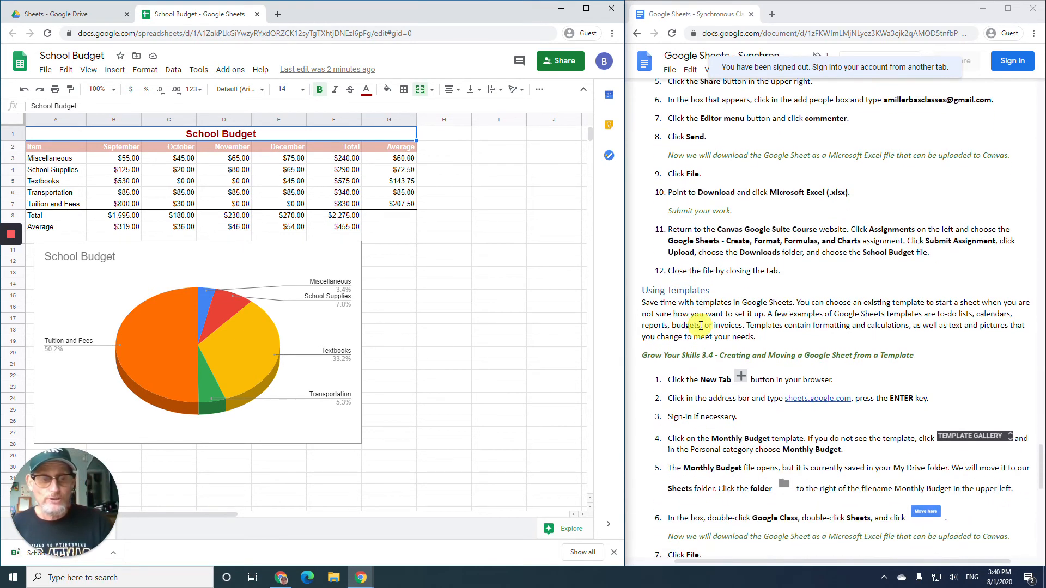
scroll(697, 326, down, 1)
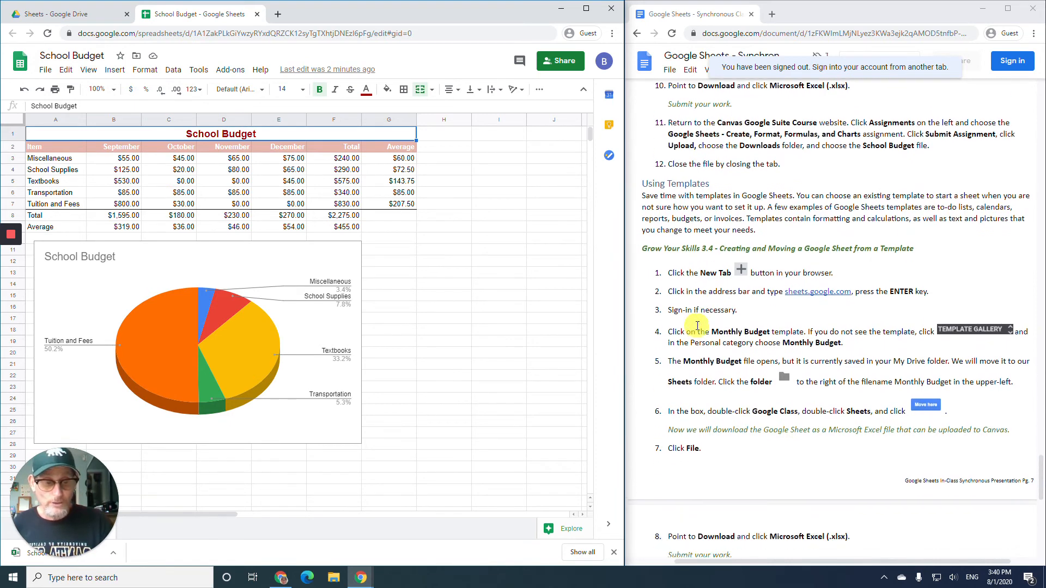
scroll(695, 328, up, 1)
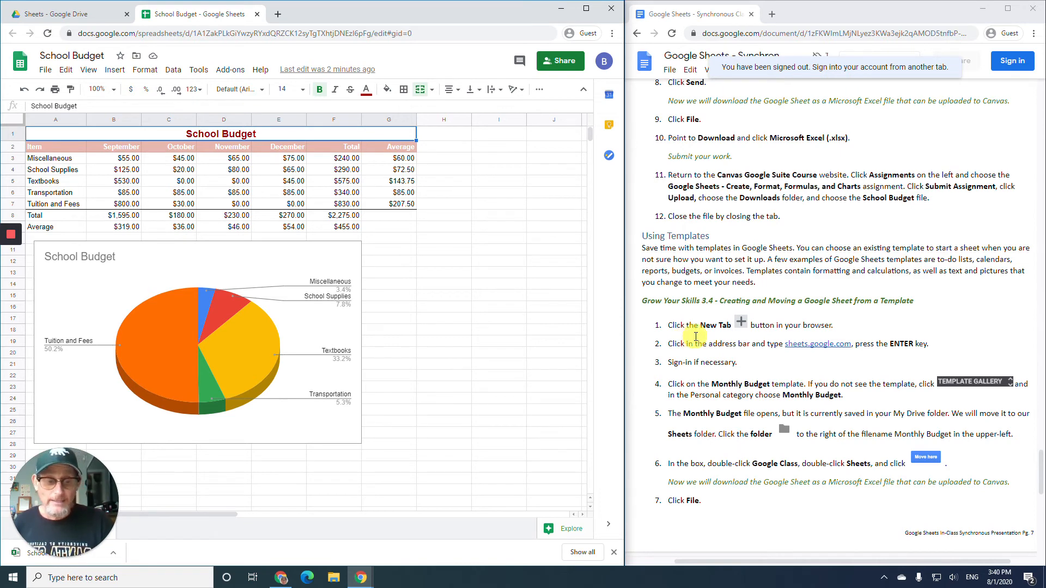
scroll(692, 337, down, 4)
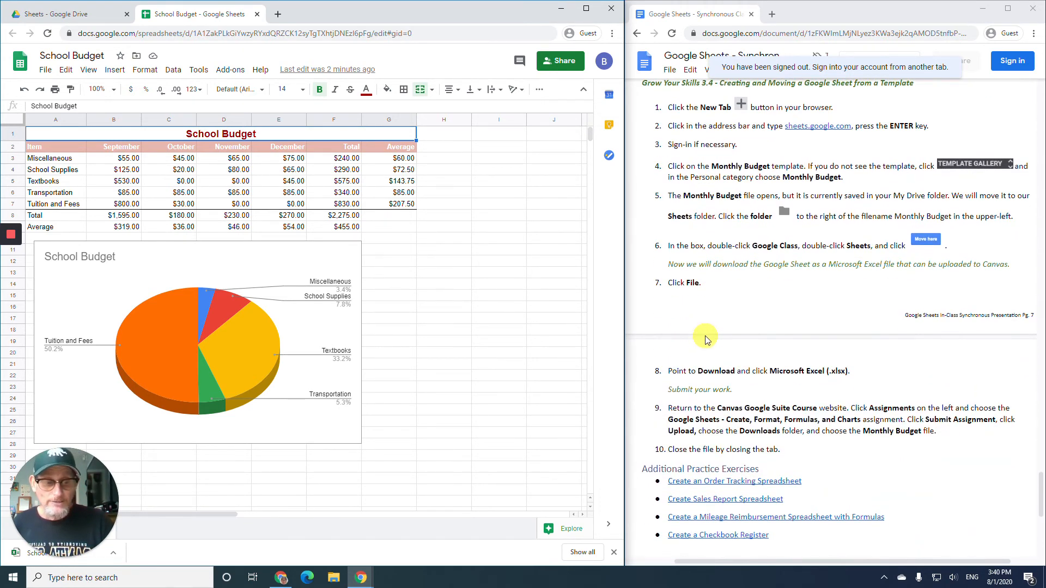
scroll(706, 339, down, 3)
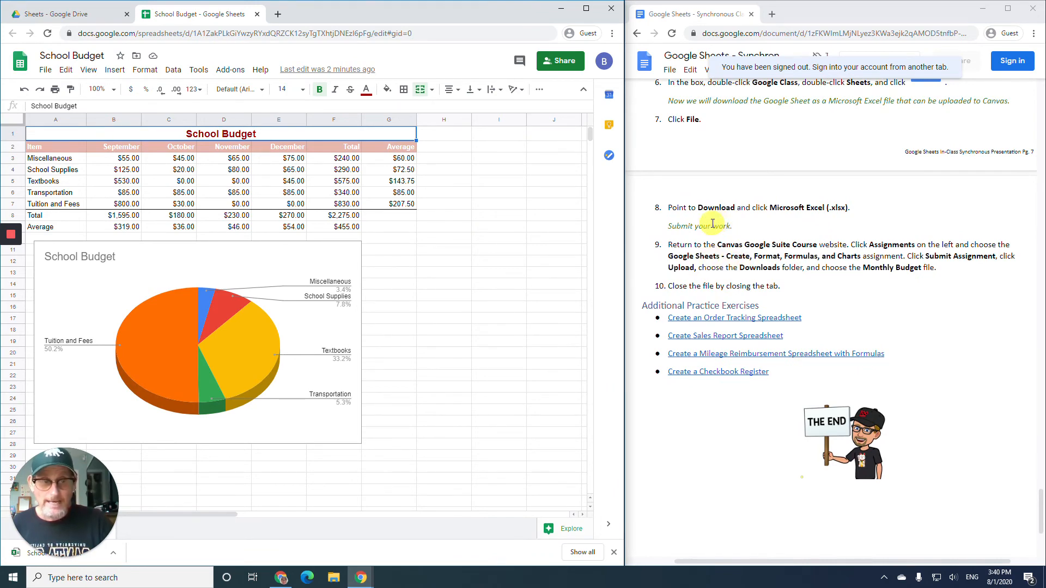
scroll(712, 224, up, 6)
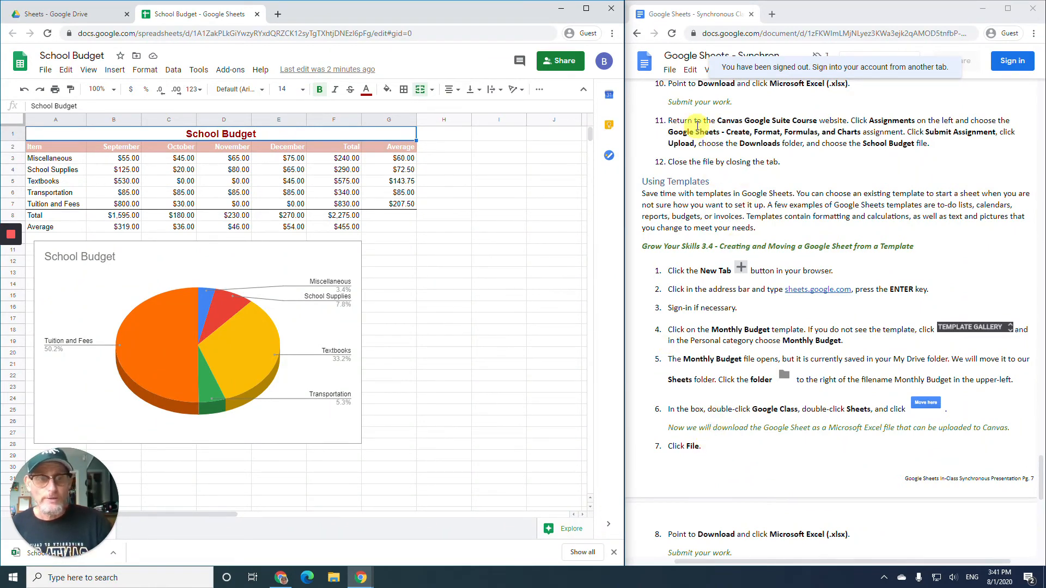
scroll(703, 190, down, 1)
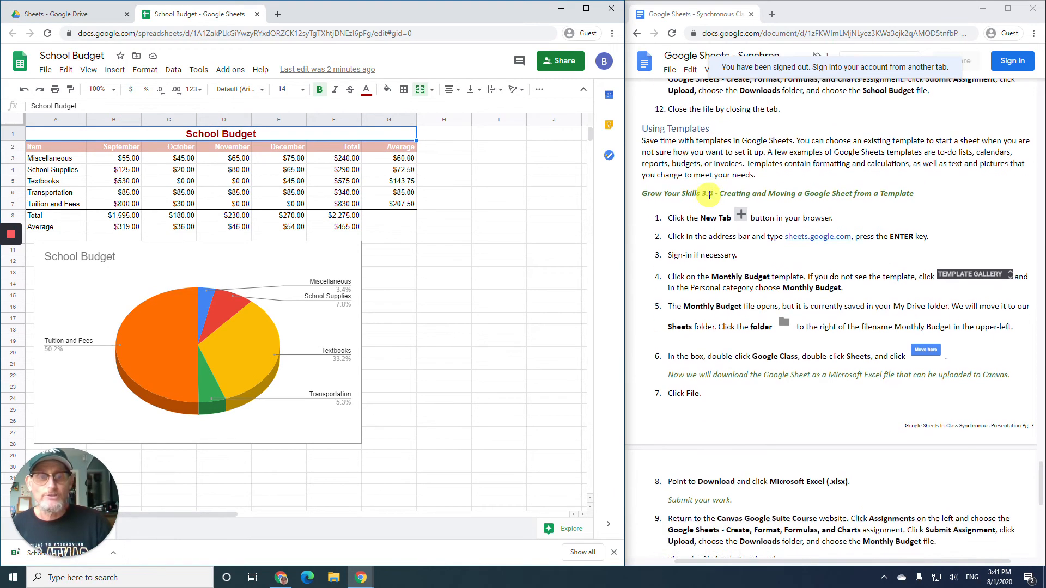
click(256, 14)
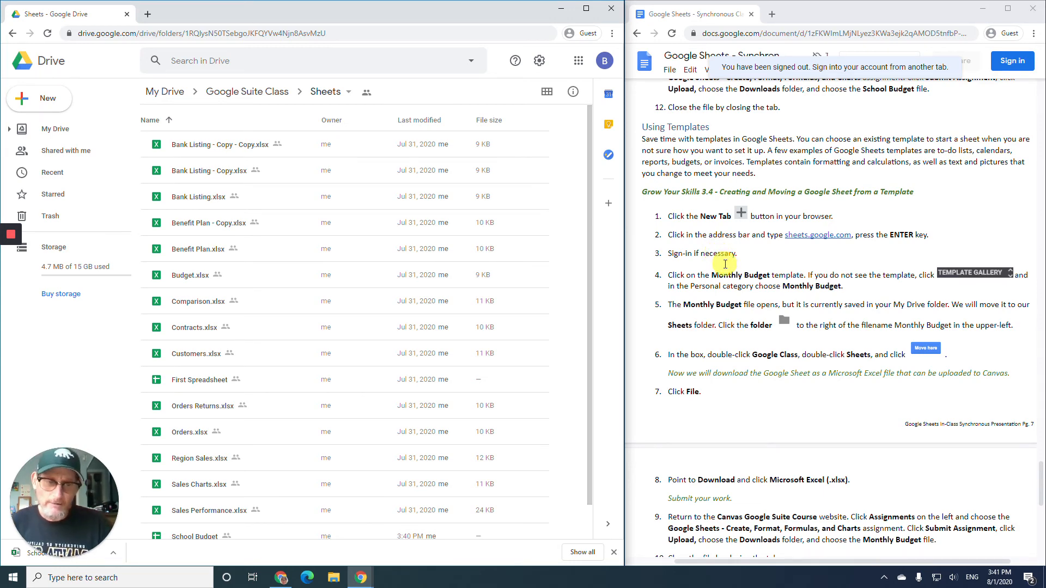
scroll(722, 267, down, 1)
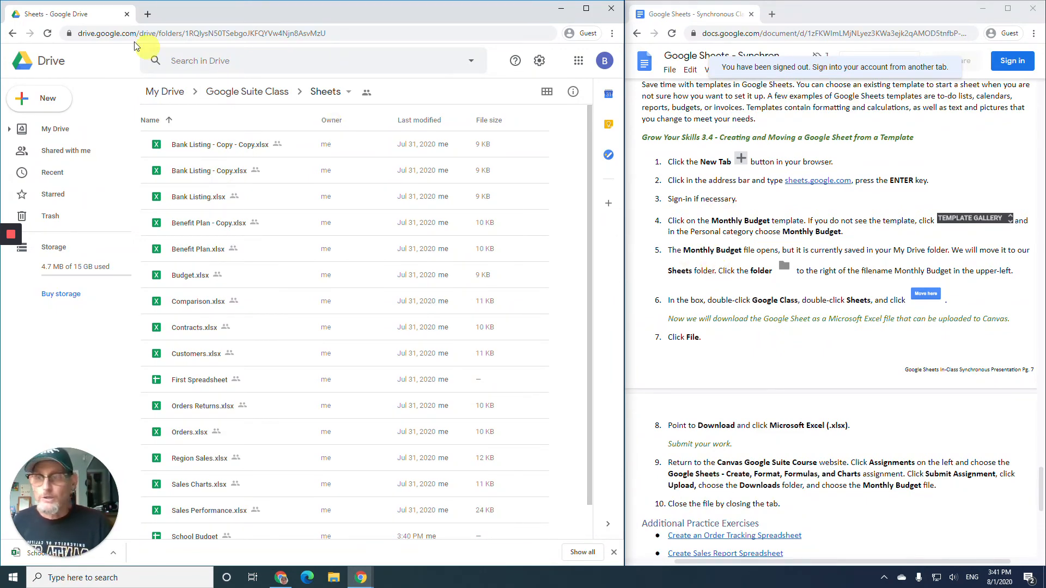
- Go to sheets.google.com in a new browser tab
click(149, 14)
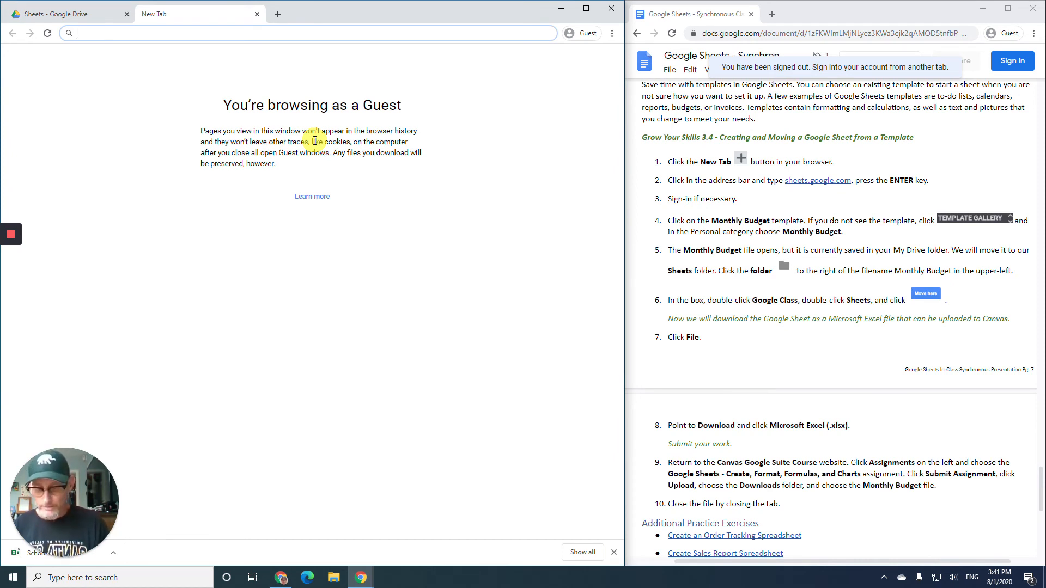
text(sh)
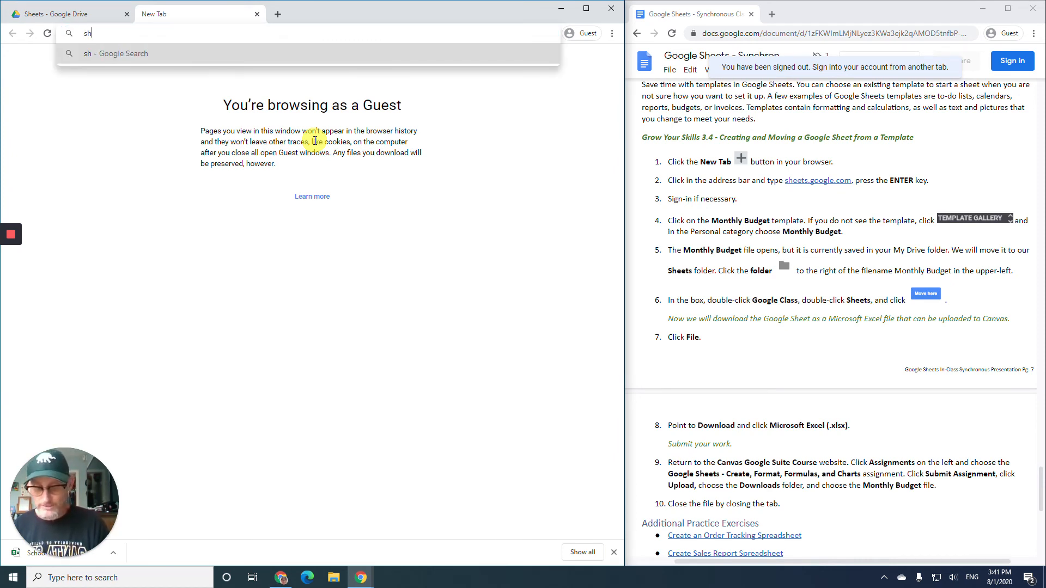
text(eets.g)
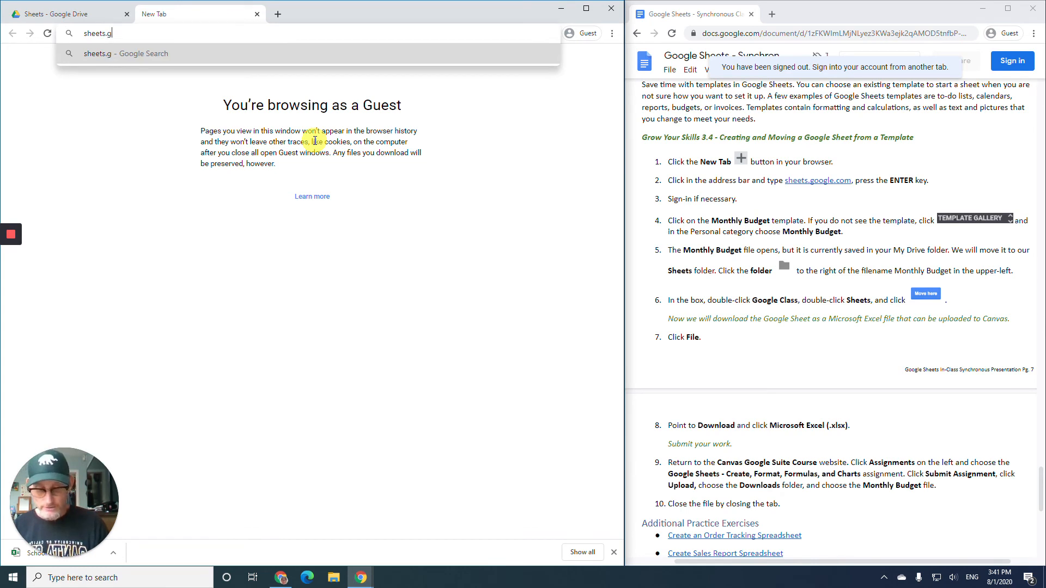
text(oogle.com)
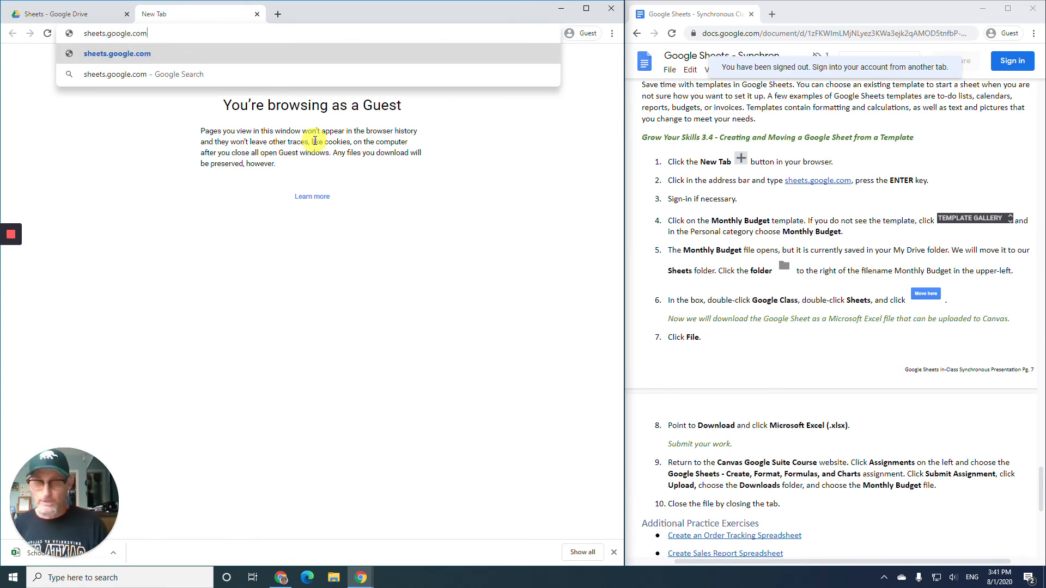
key(Return)
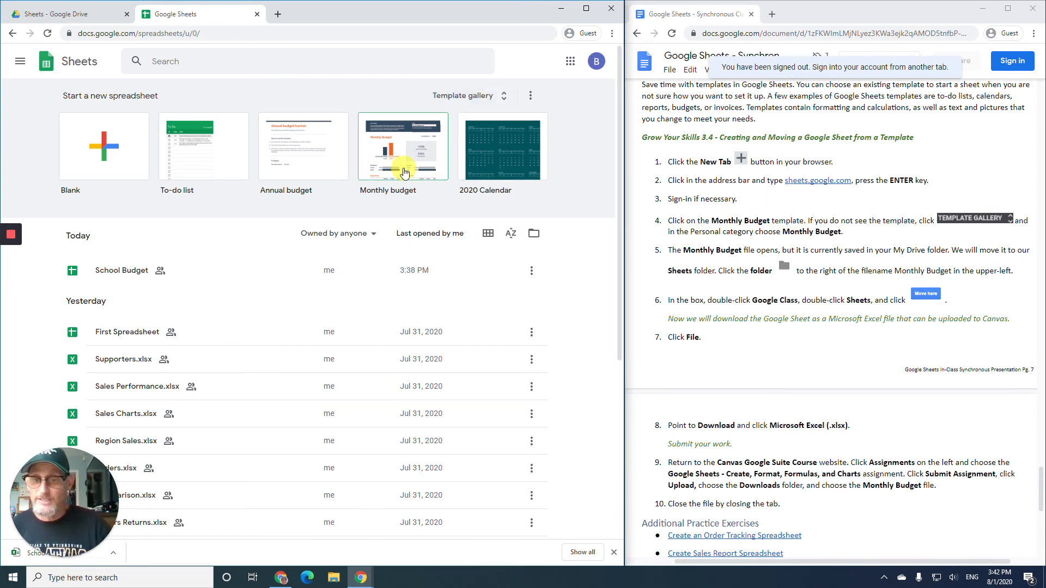
- Browse the Template gallery and start a spreadsheet from the Personal 'Monthly budget' template
click(506, 98)
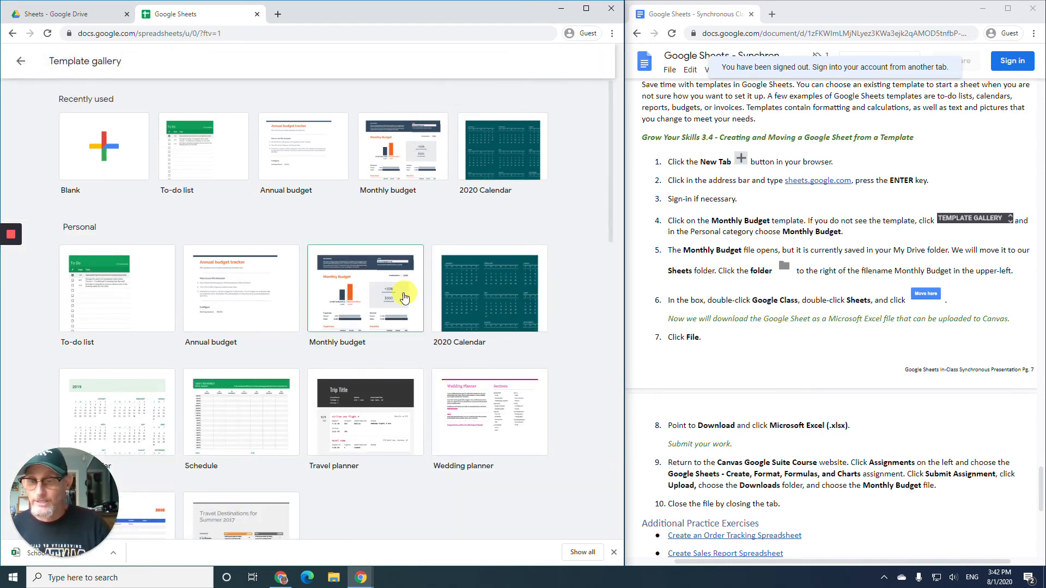
scroll(404, 297, down, 8)
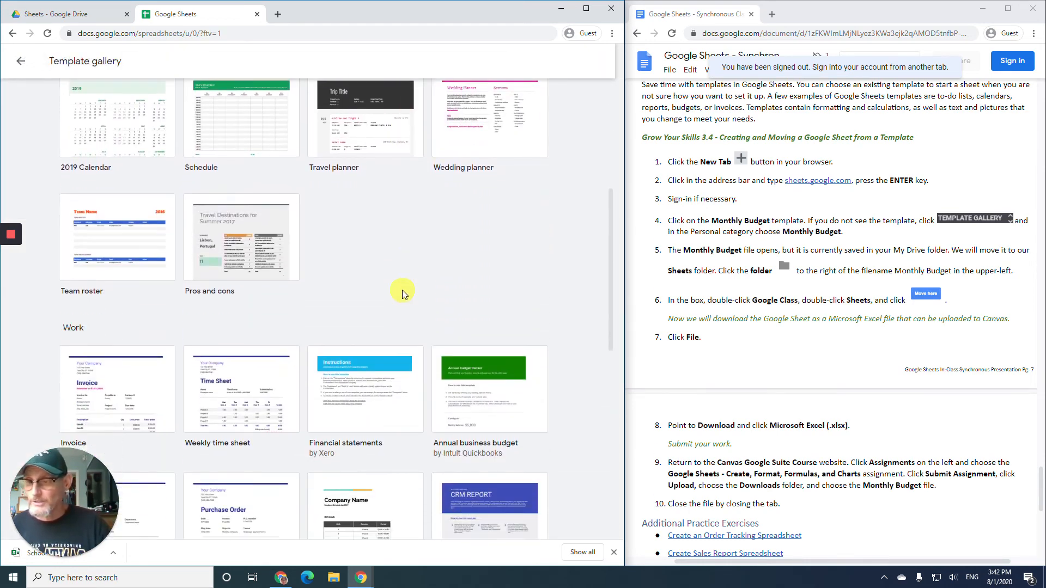
scroll(403, 290, down, 6)
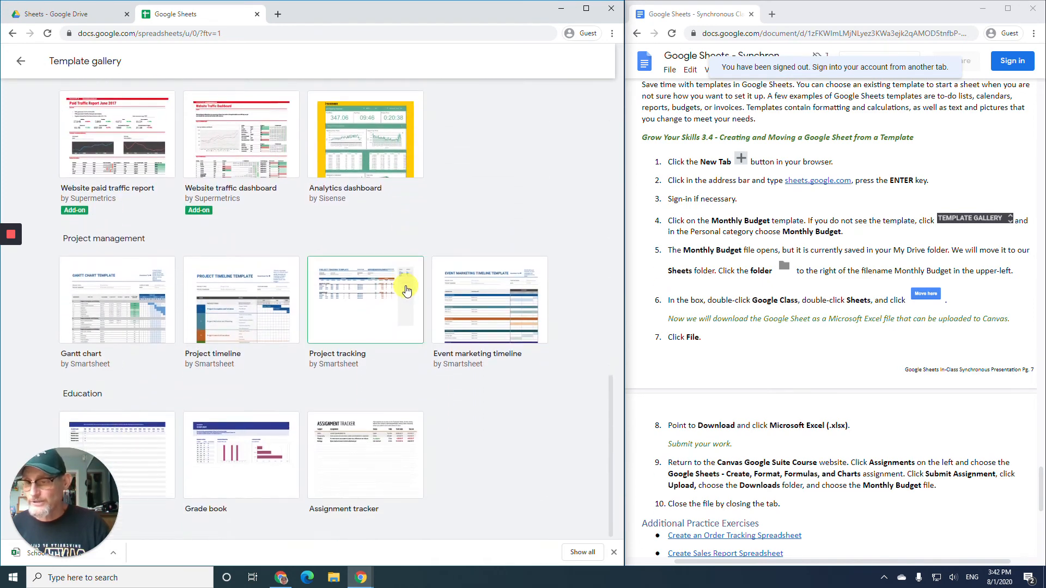
scroll(406, 290, up, 14)
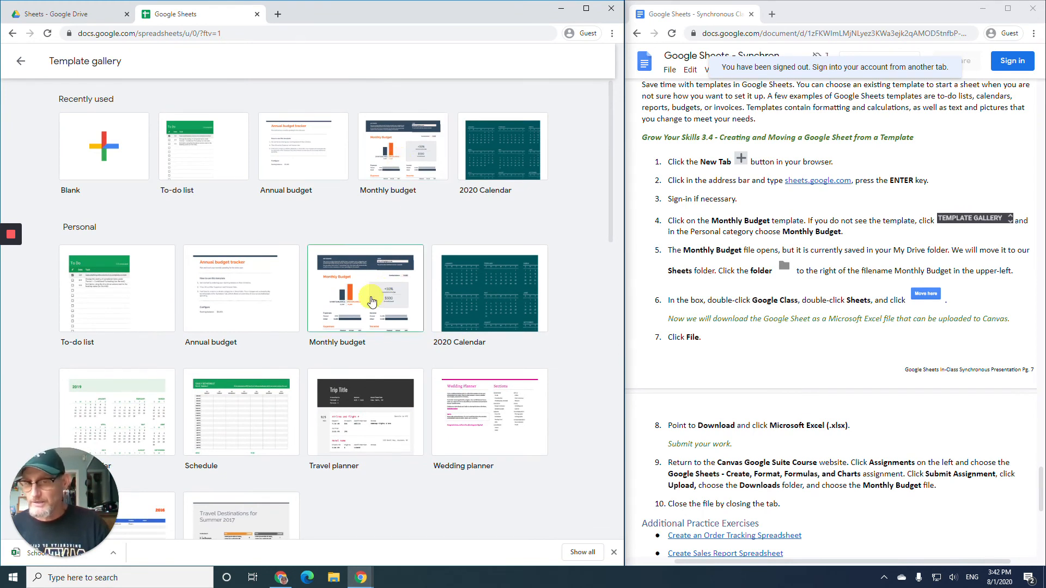
click(371, 301)
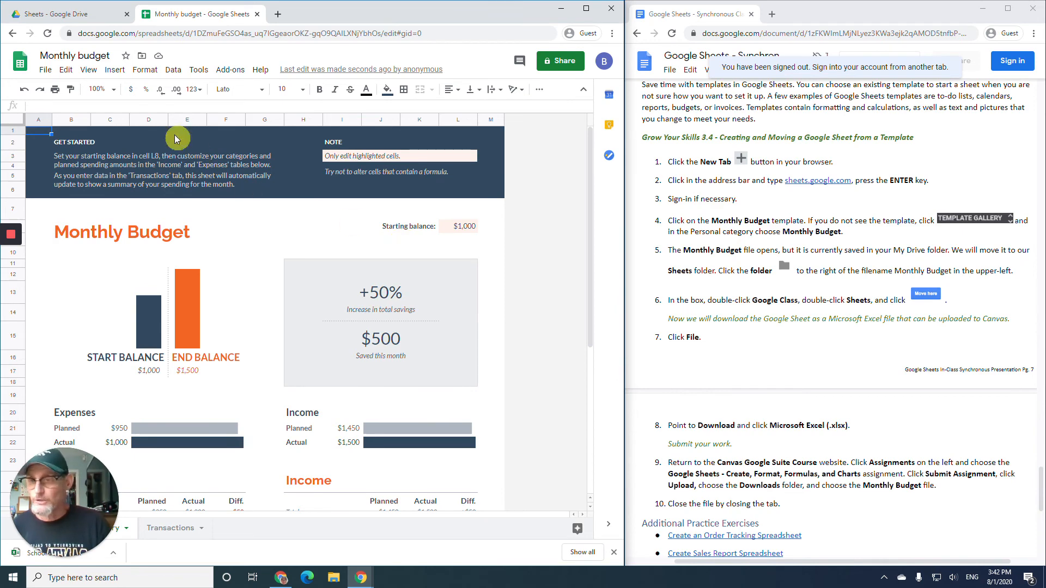
- Relocate Monthly budget to the Google Suite Class > Sheets folder and confirm the move
click(143, 57)
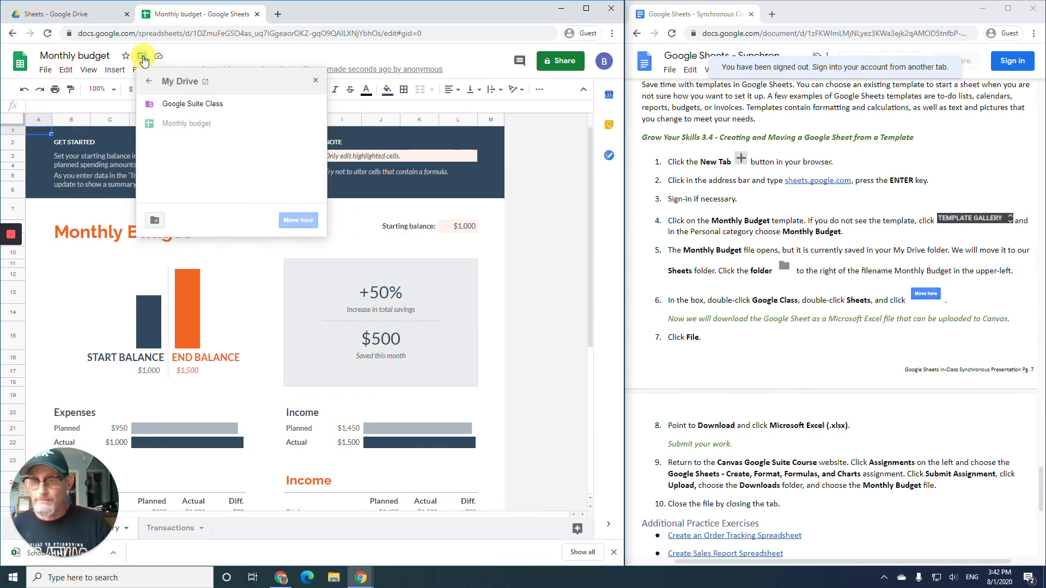
double_click(193, 107)
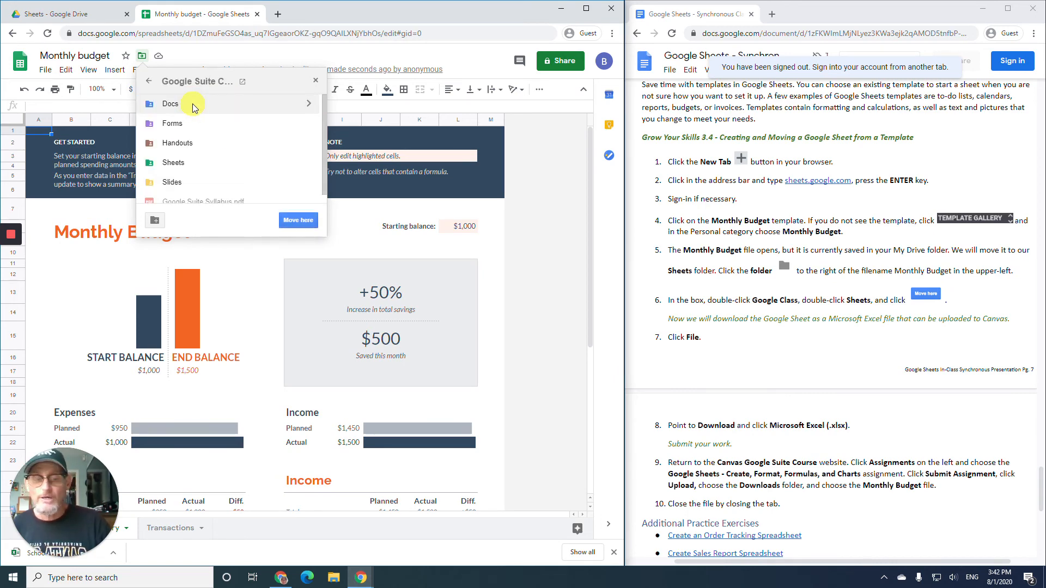
double_click(193, 162)
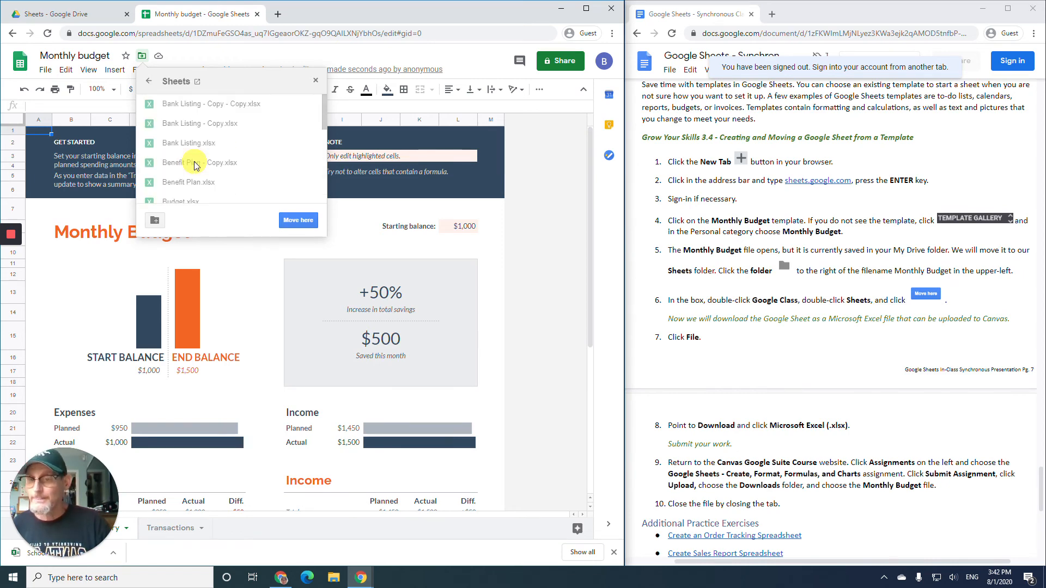
click(299, 222)
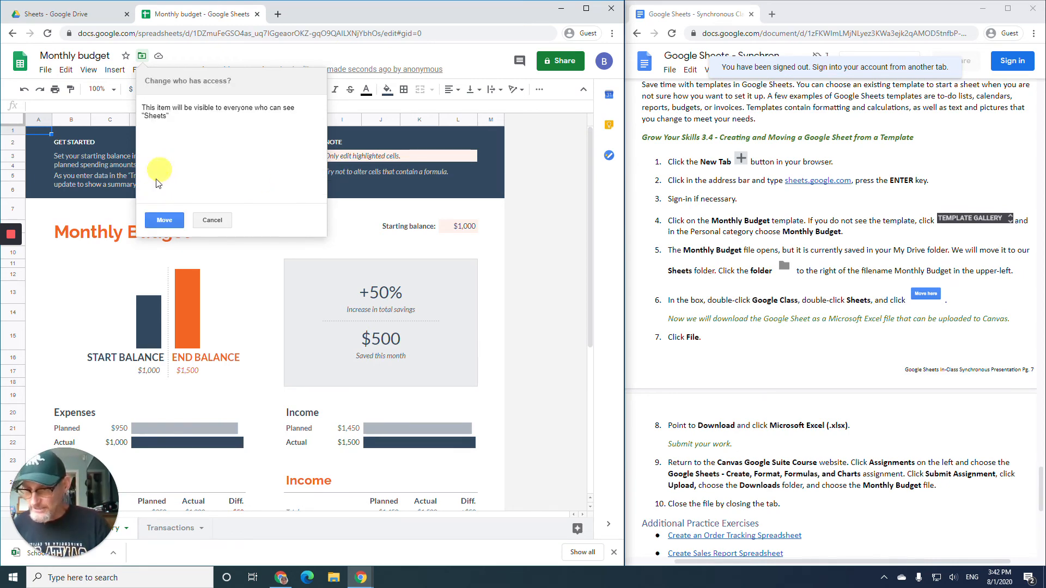
click(163, 221)
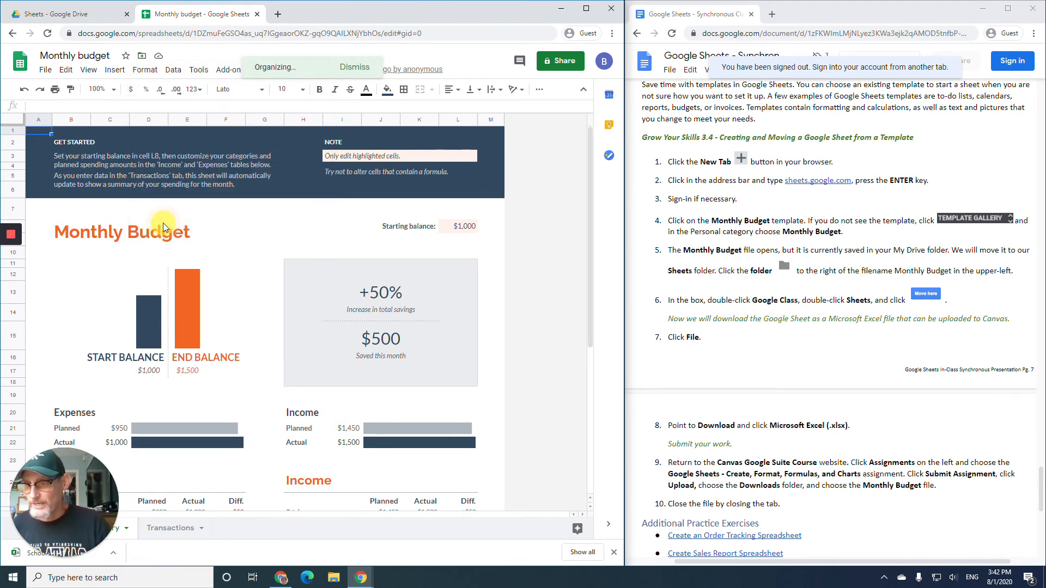
scroll(840, 269, down, 3)
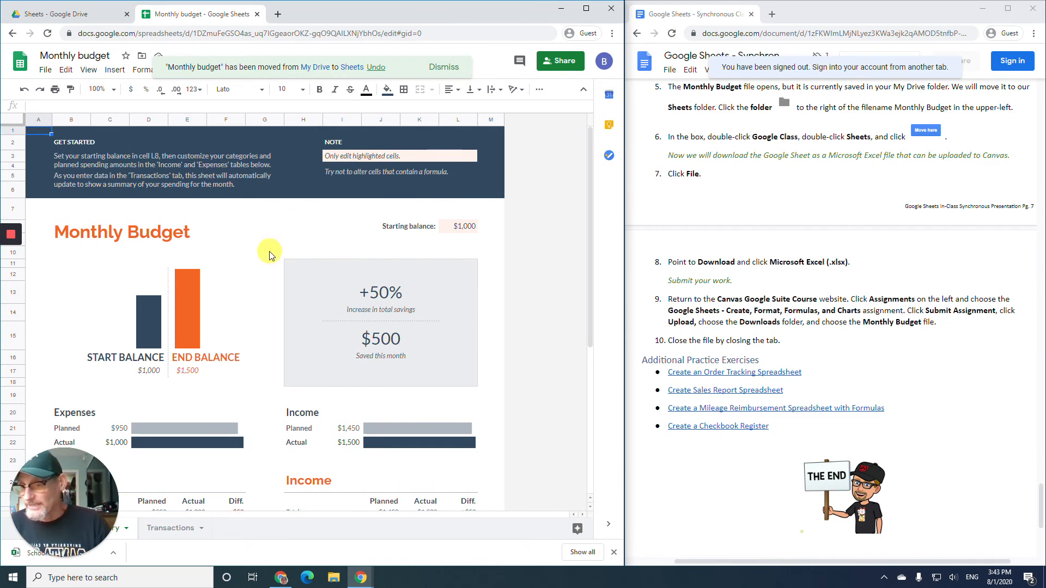
scroll(268, 254, down, 3)
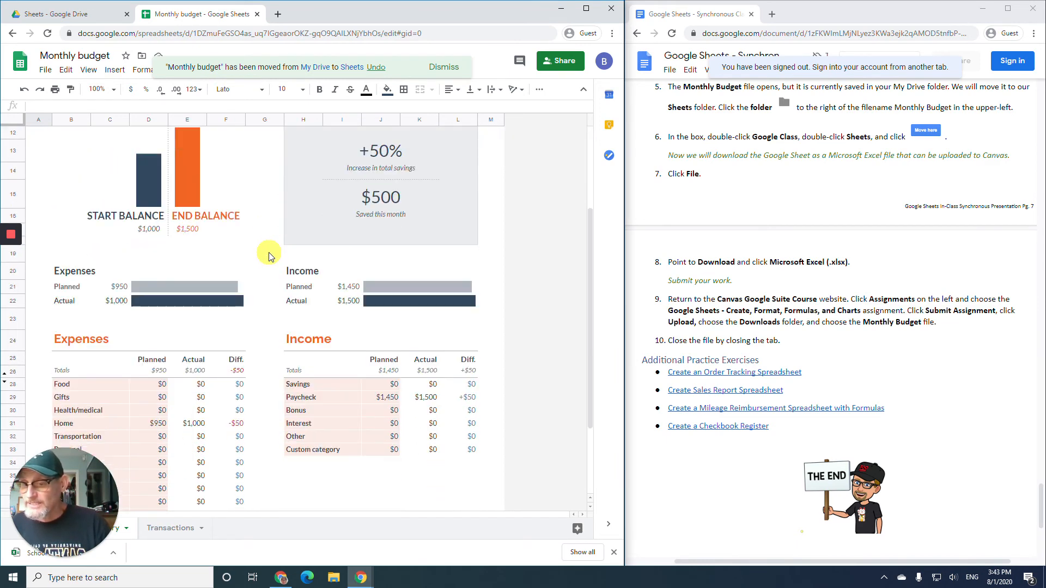
scroll(267, 256, down, 1)
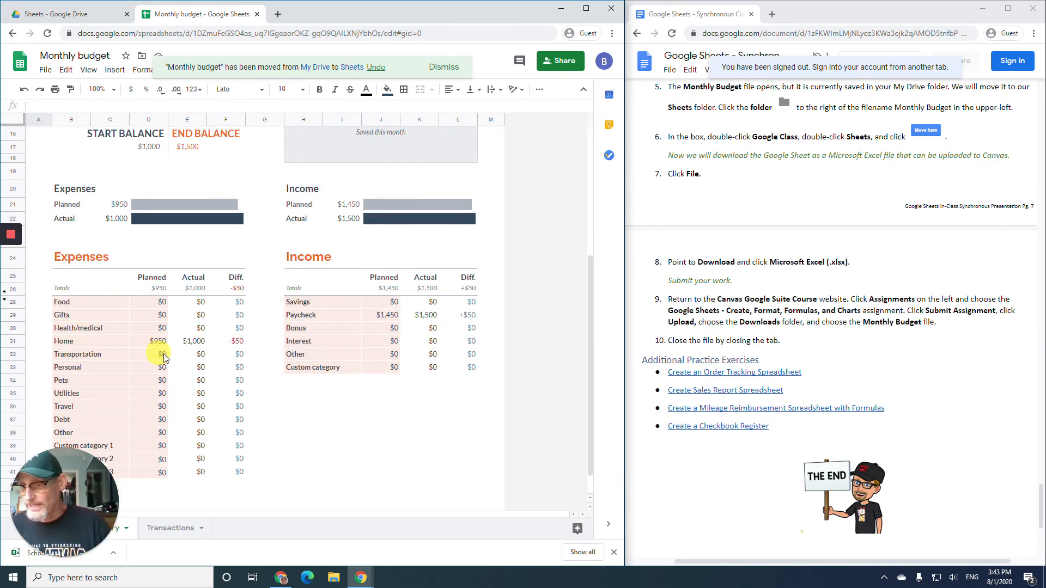
scroll(336, 313, up, 3)
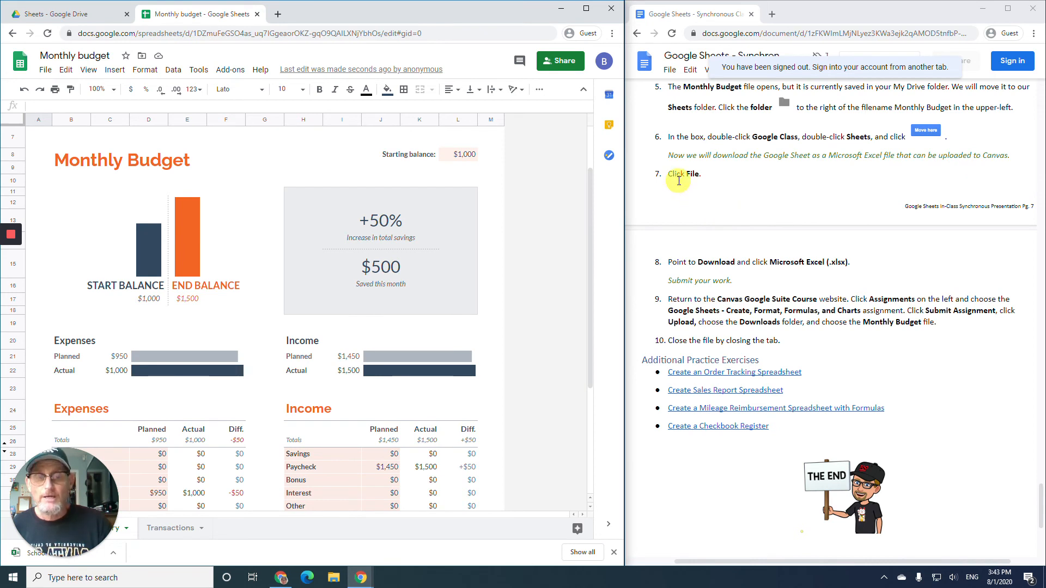
- Export the Monthly budget spreadsheet as a Microsoft Excel (.xlsx) file
click(45, 69)
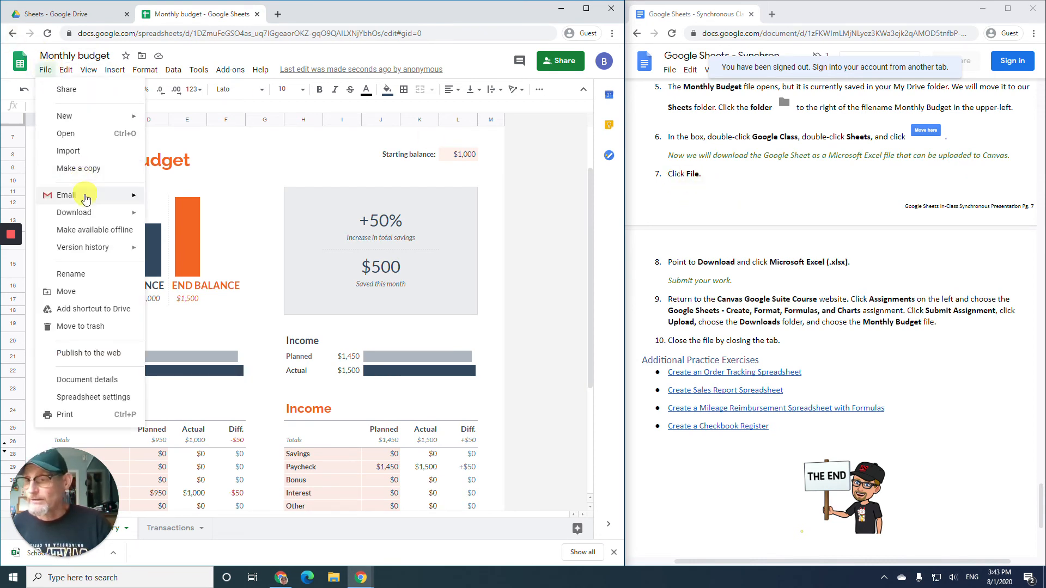
mouse_move(76, 212)
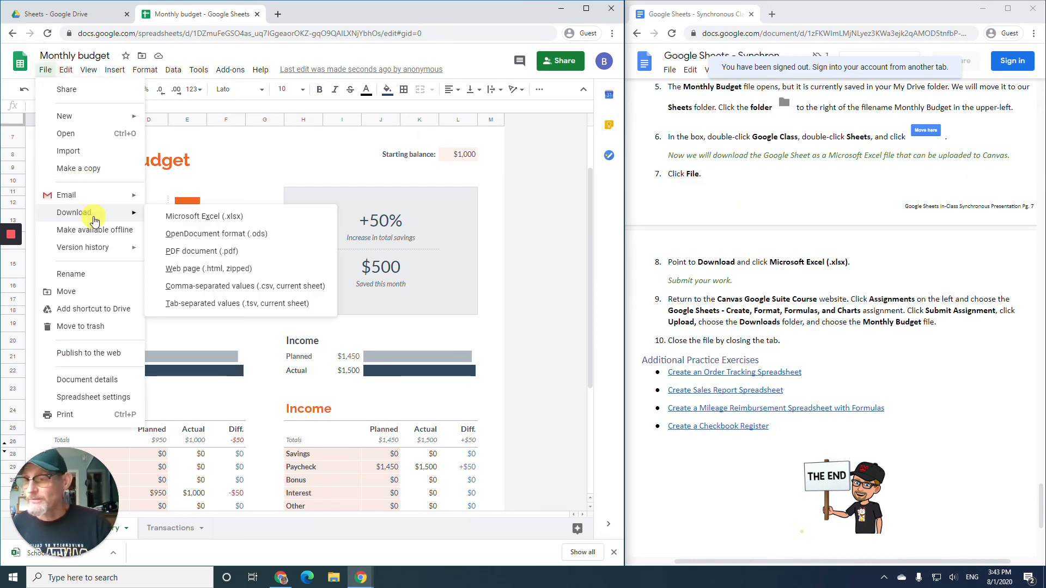
click(188, 217)
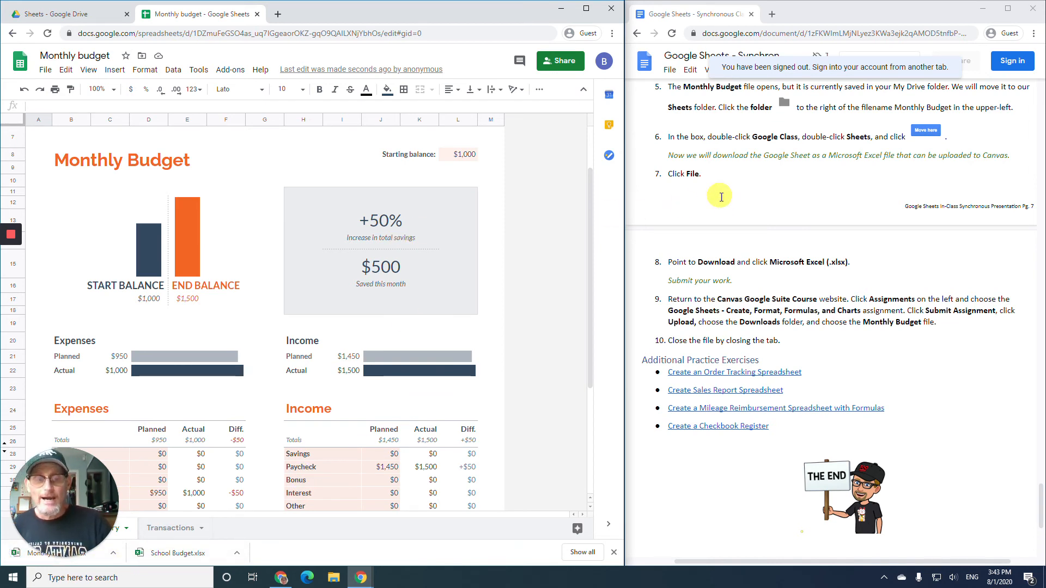
scroll(722, 205, down, 2)
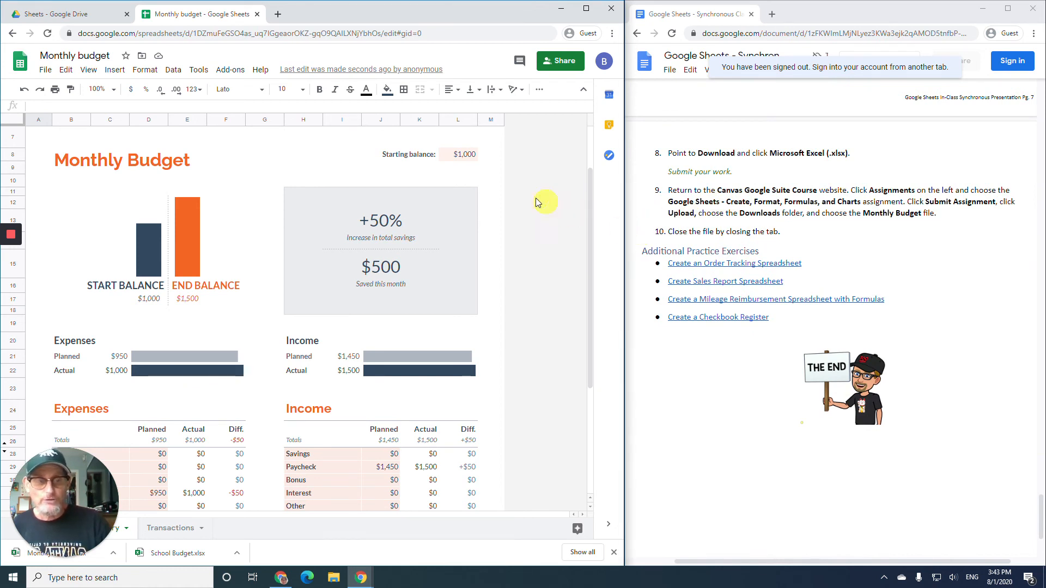
- Navigate to canvas.instructure.com in a new browser tab
click(276, 15)
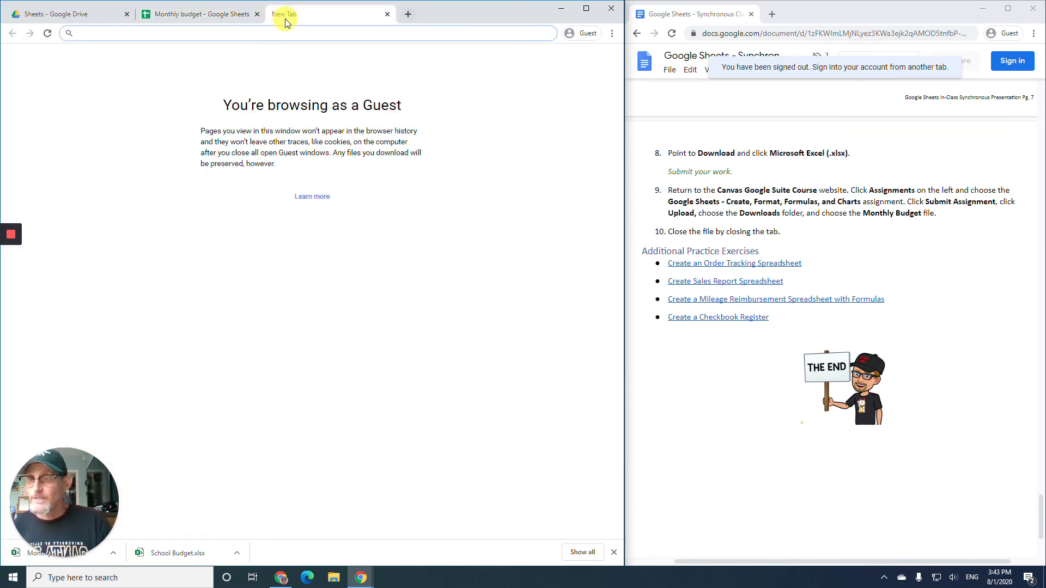
text(canv)
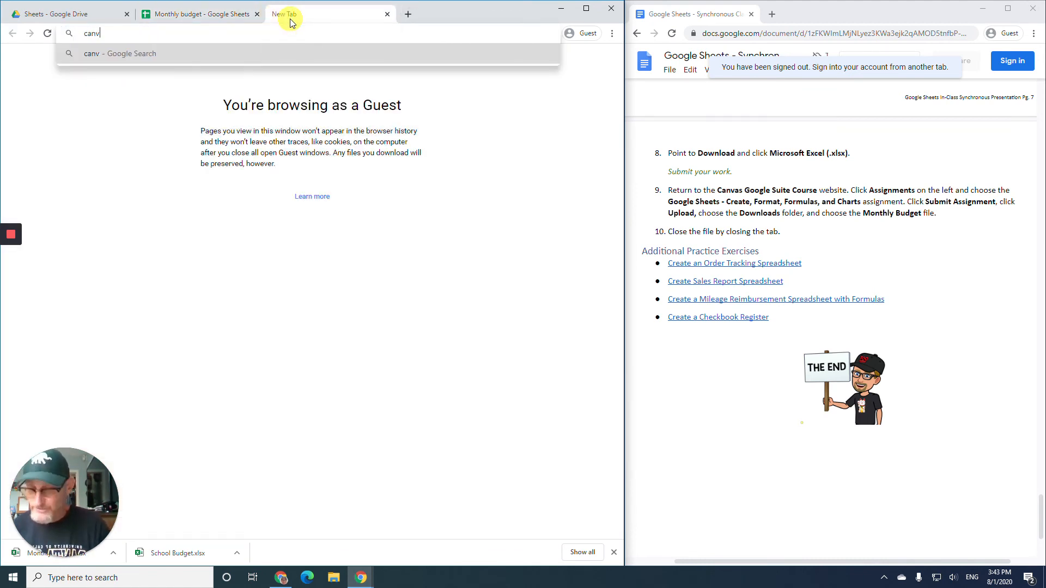
text(as.in)
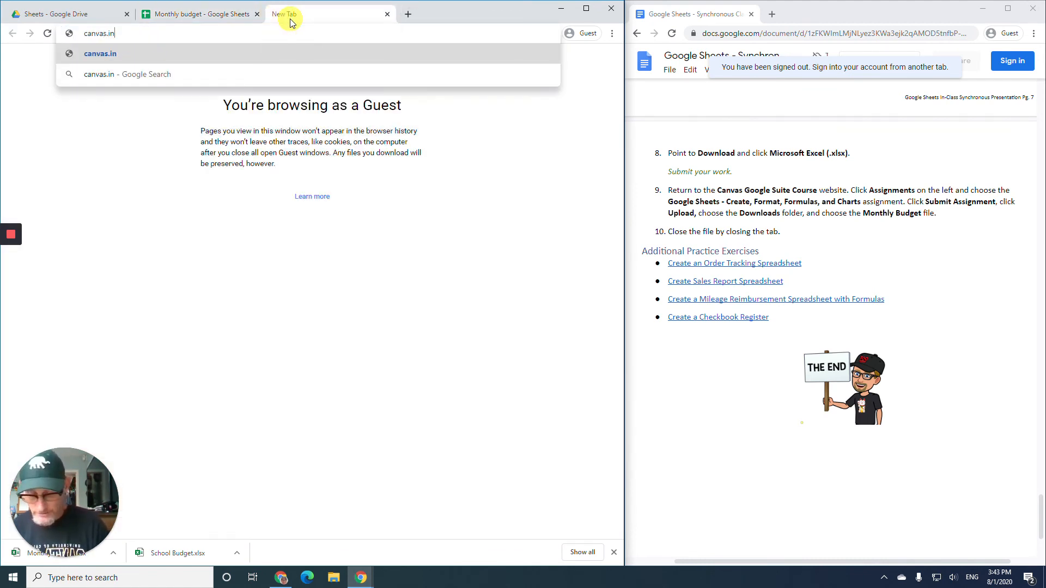
text(structure)
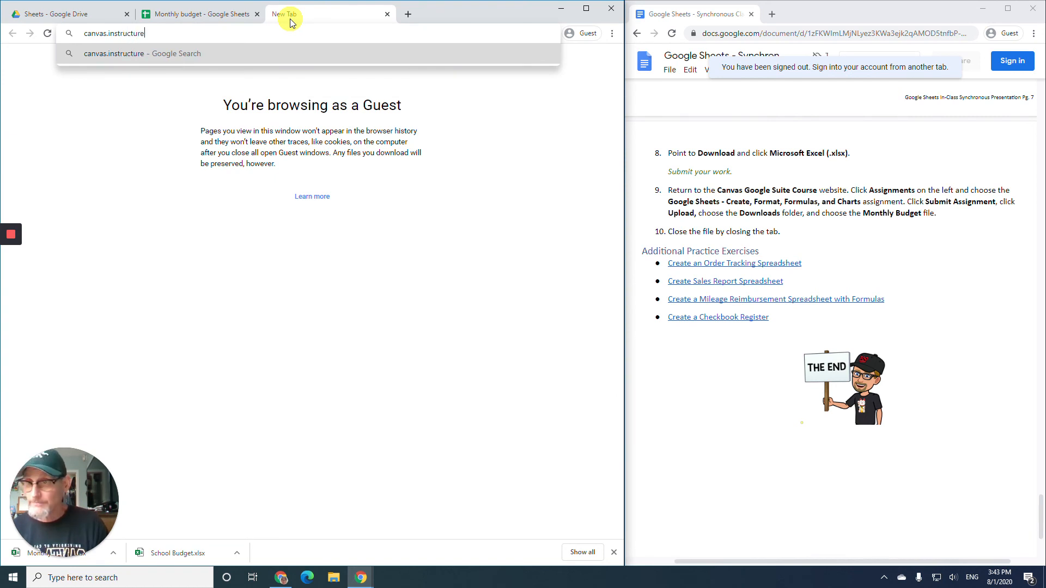
text(.com)
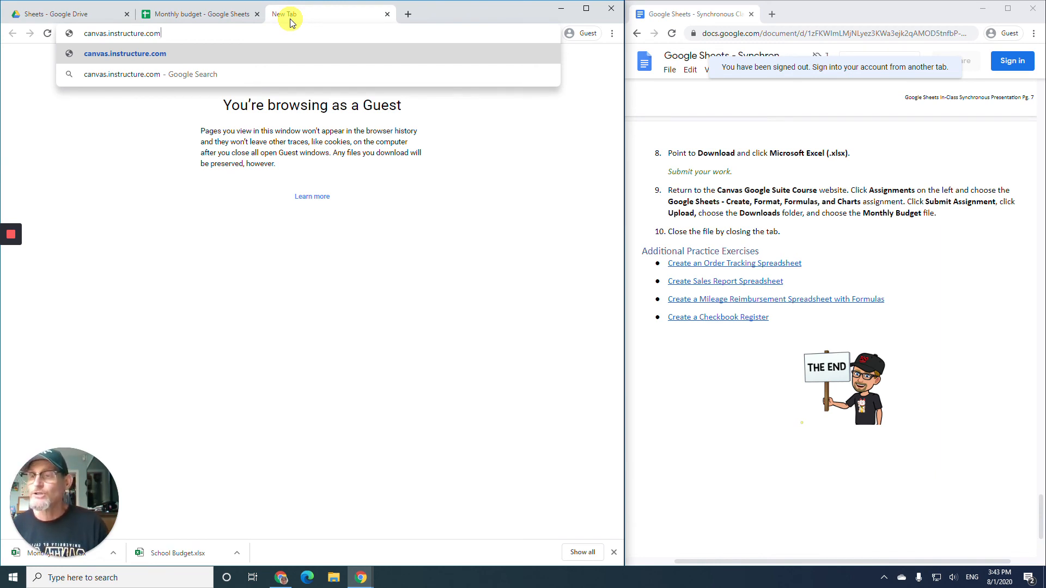
key(Return)
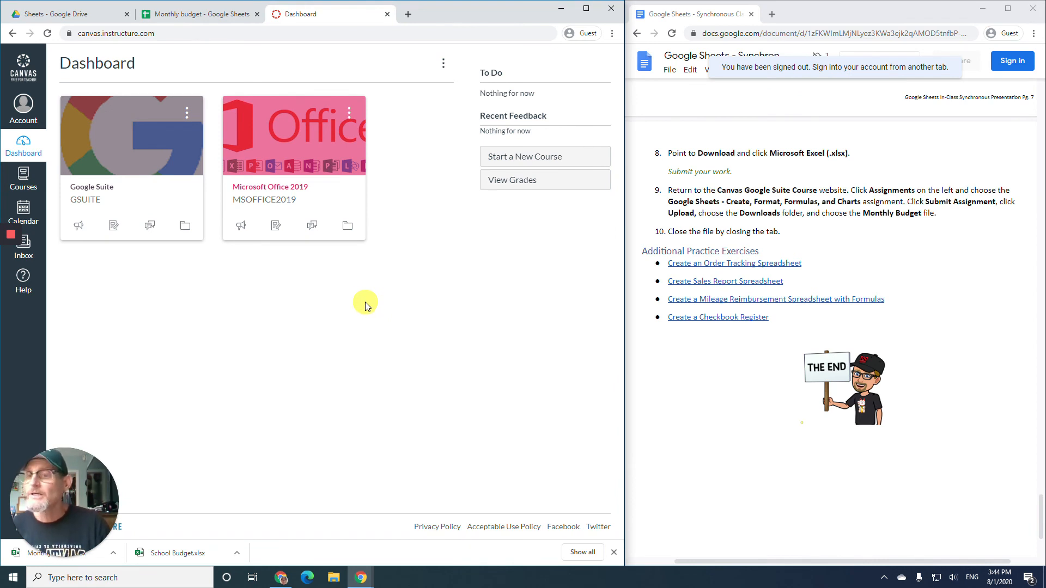
- Go to the Google Suite course's assignments and open GSH3C Google Sheets Create, Format, Formulas, and Charts
click(146, 153)
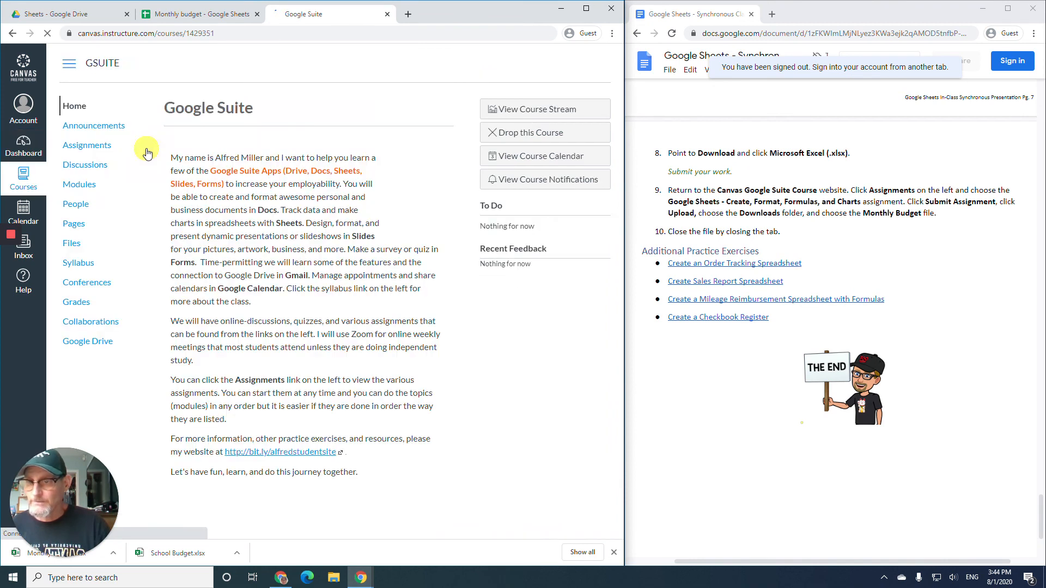
click(94, 152)
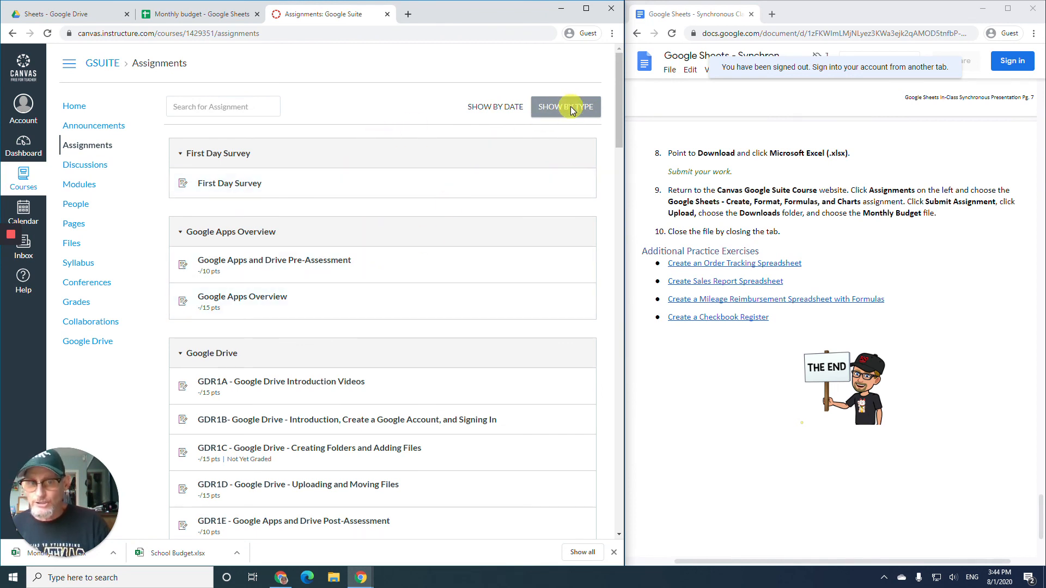
scroll(319, 280, down, 6)
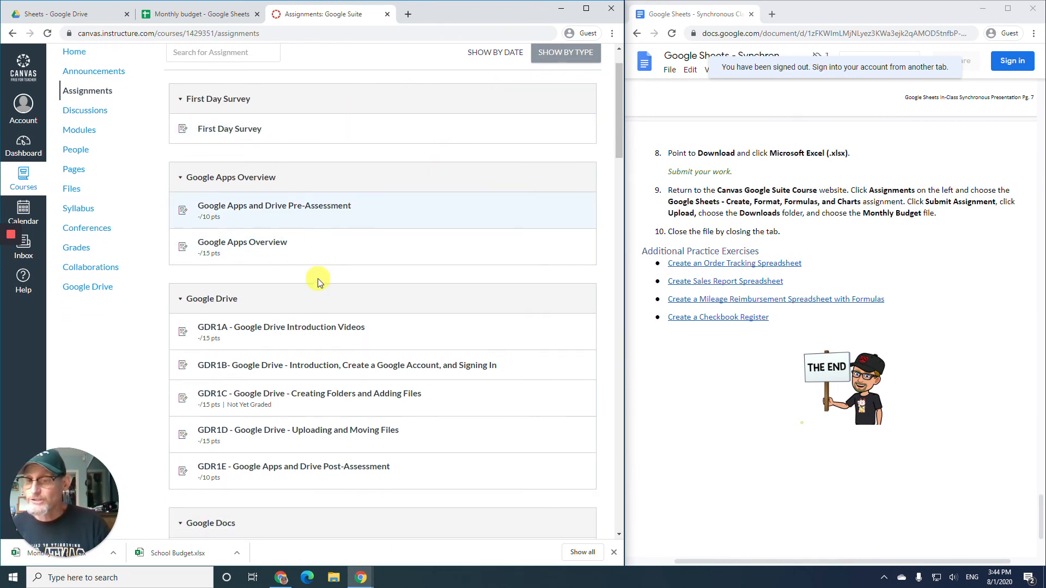
scroll(319, 279, down, 6)
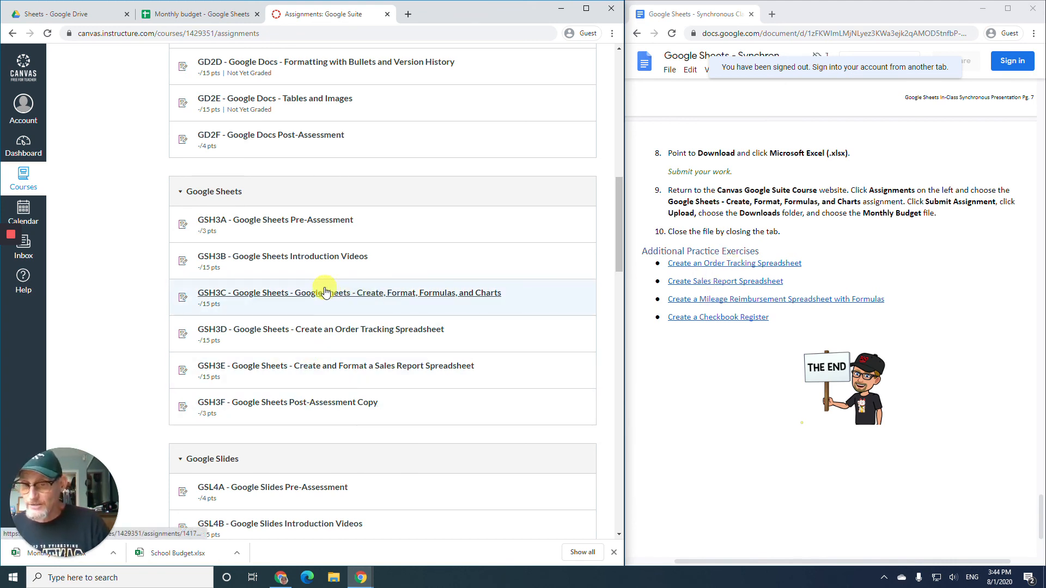
click(366, 297)
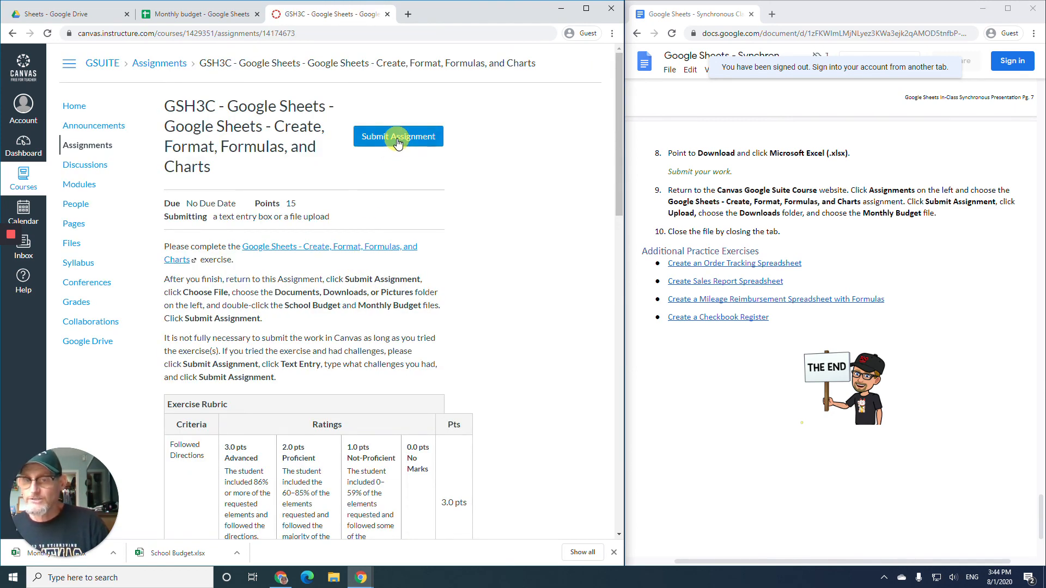
- Start a file upload submission and attach Monthly budget.xlsx and School Budget.xlsx from Downloads
click(397, 140)
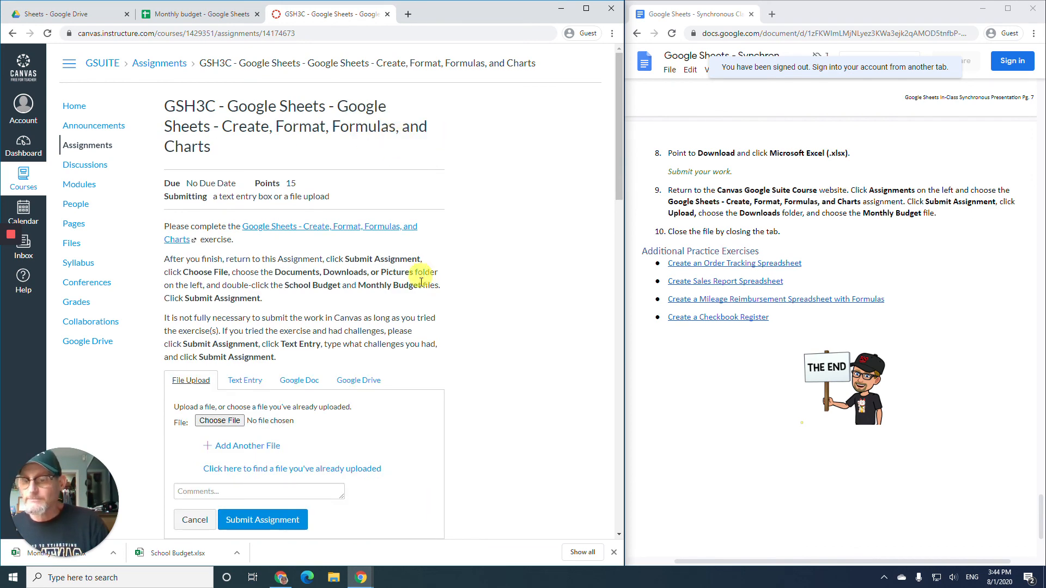
click(220, 421)
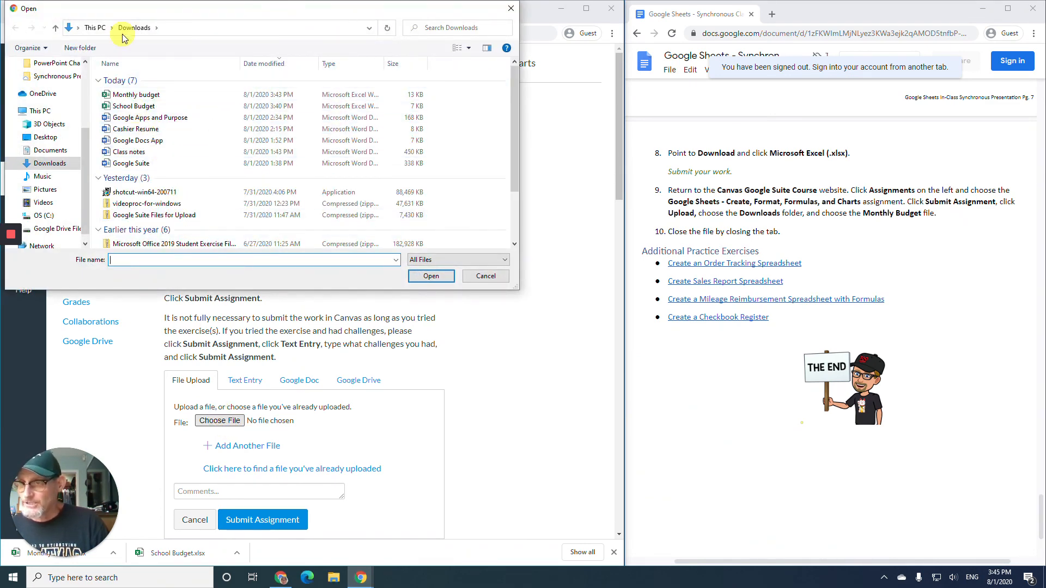
click(44, 165)
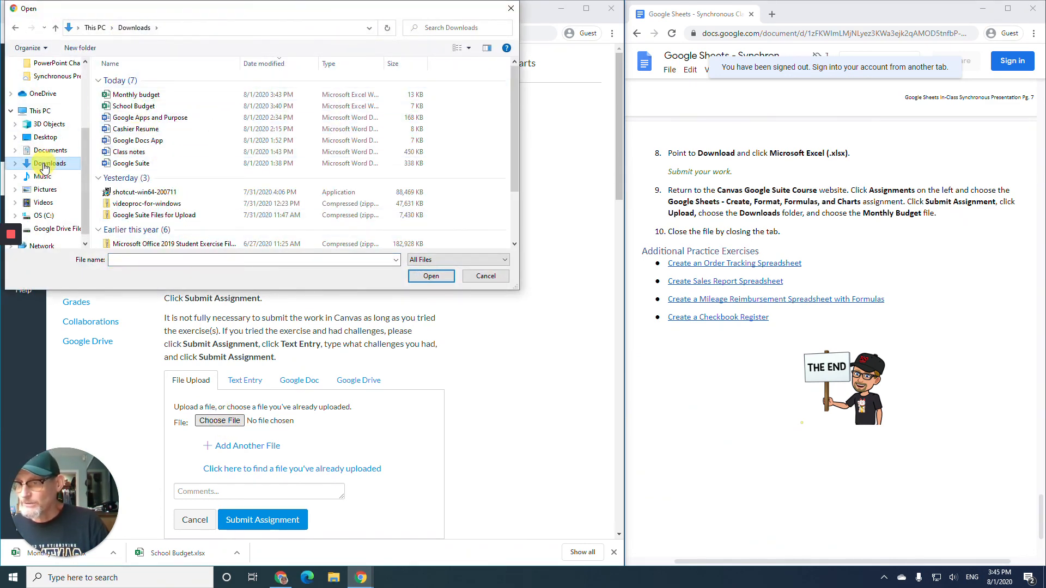
double_click(134, 96)
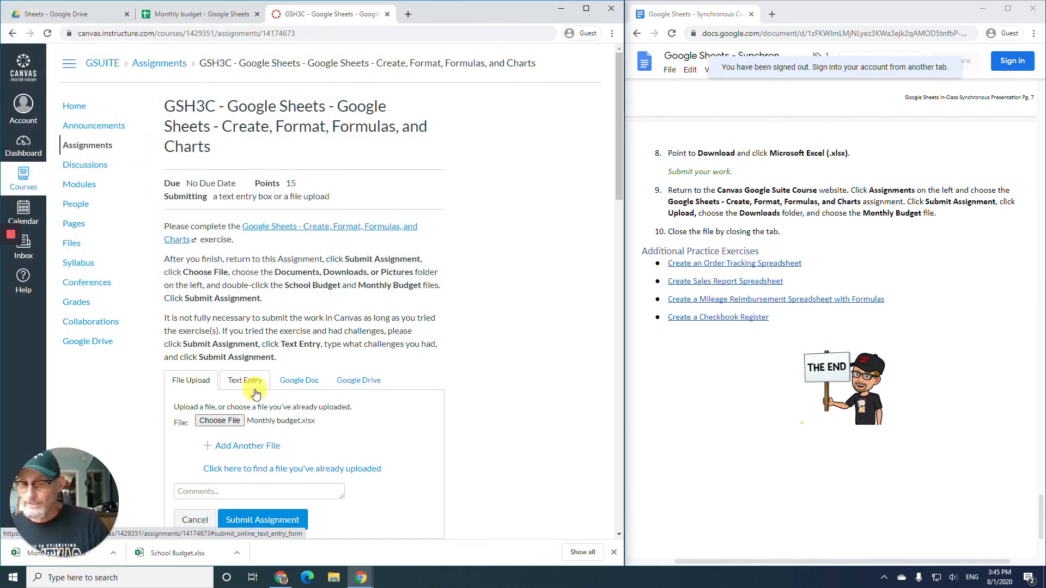
click(258, 447)
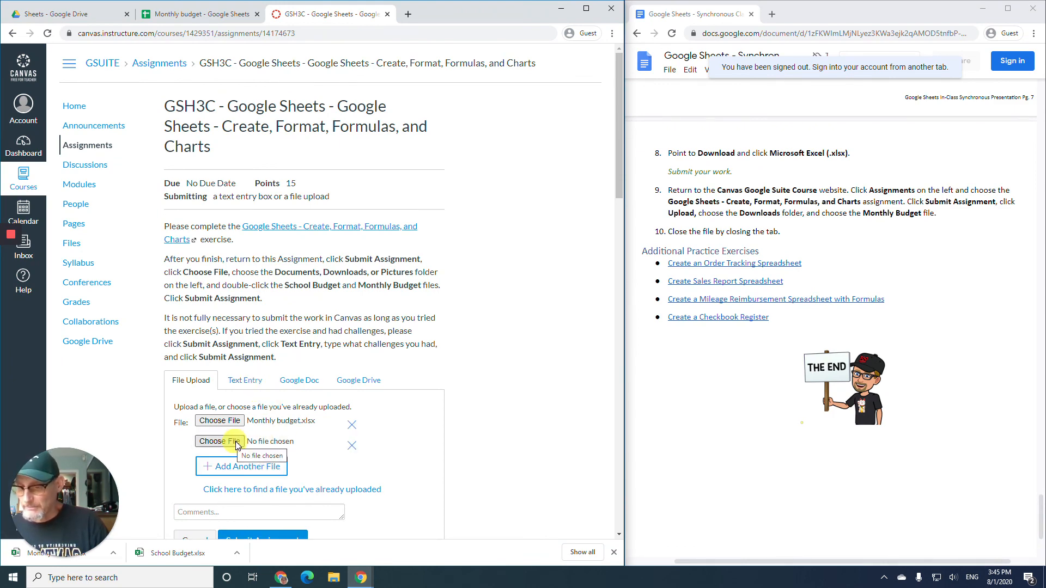
click(236, 443)
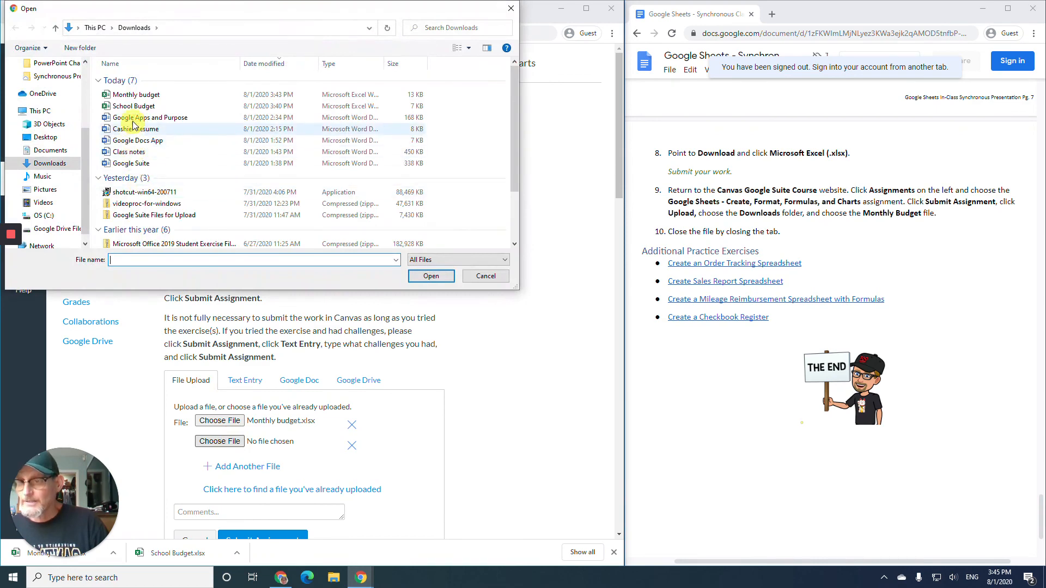
double_click(133, 106)
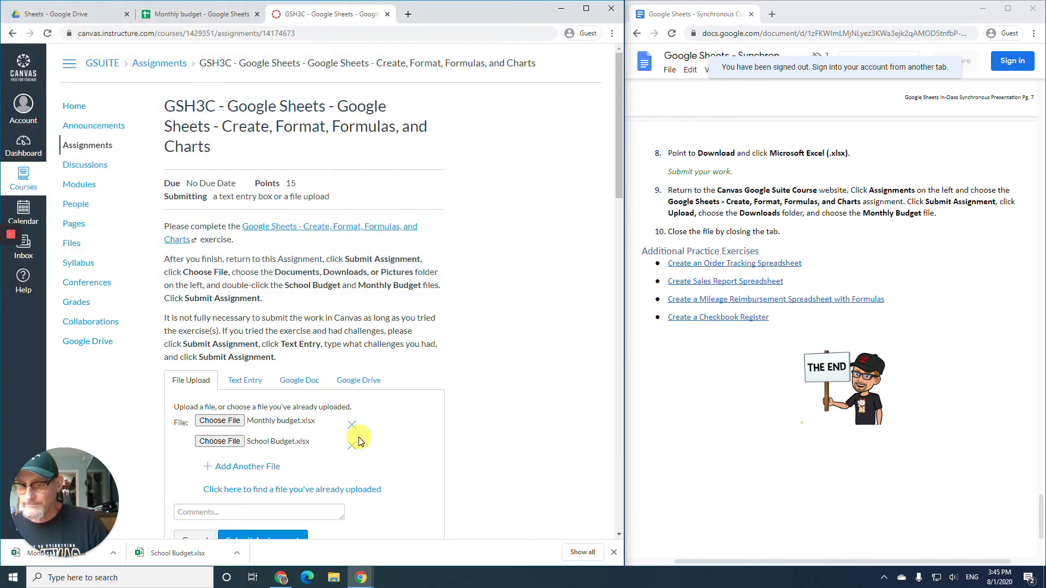
scroll(356, 433, down, 2)
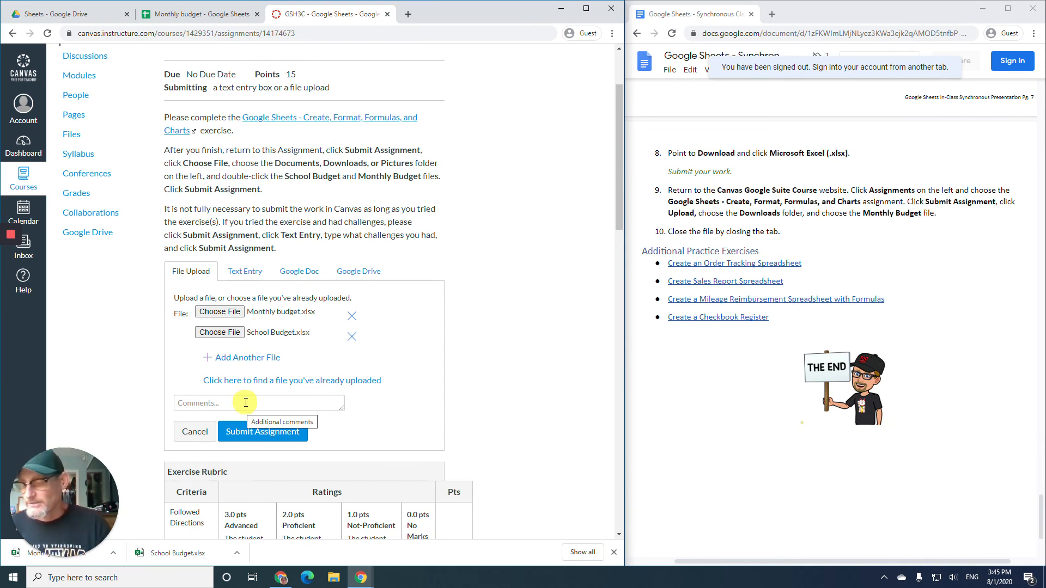
- Submit the two budget files, then close the Canvas and Monthly budget tabs
click(276, 437)
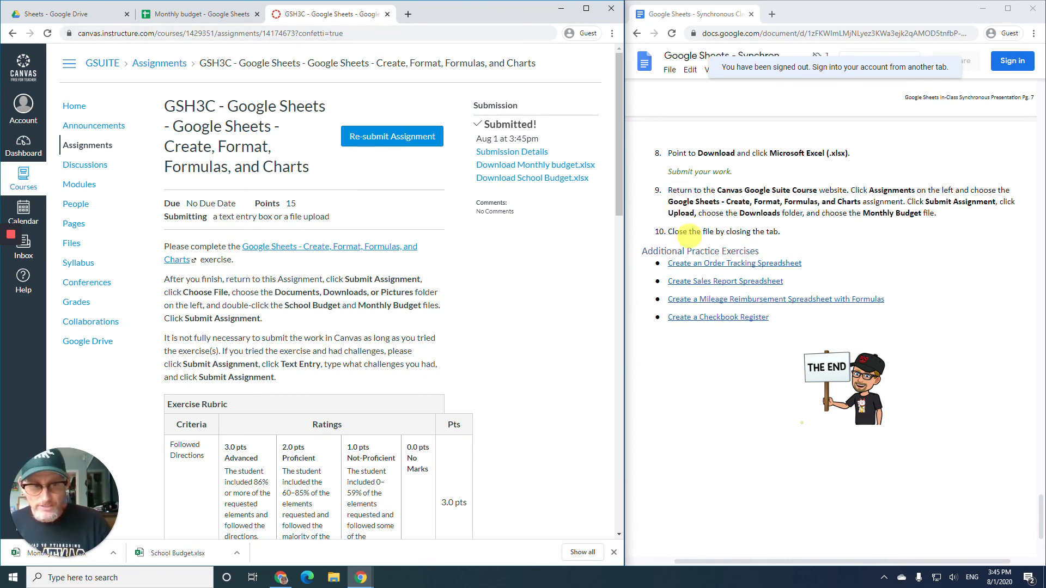
click(385, 15)
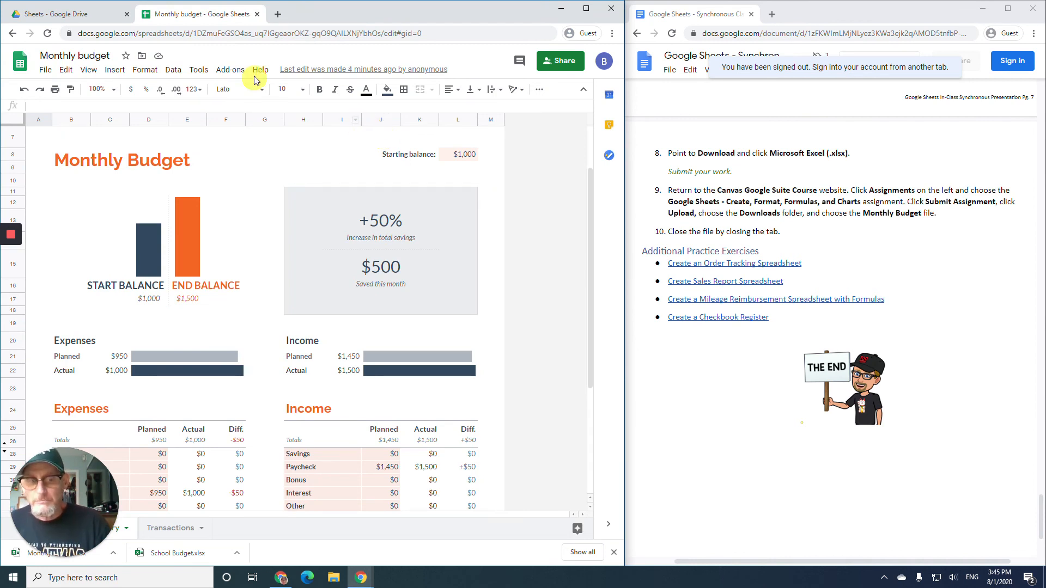
click(258, 14)
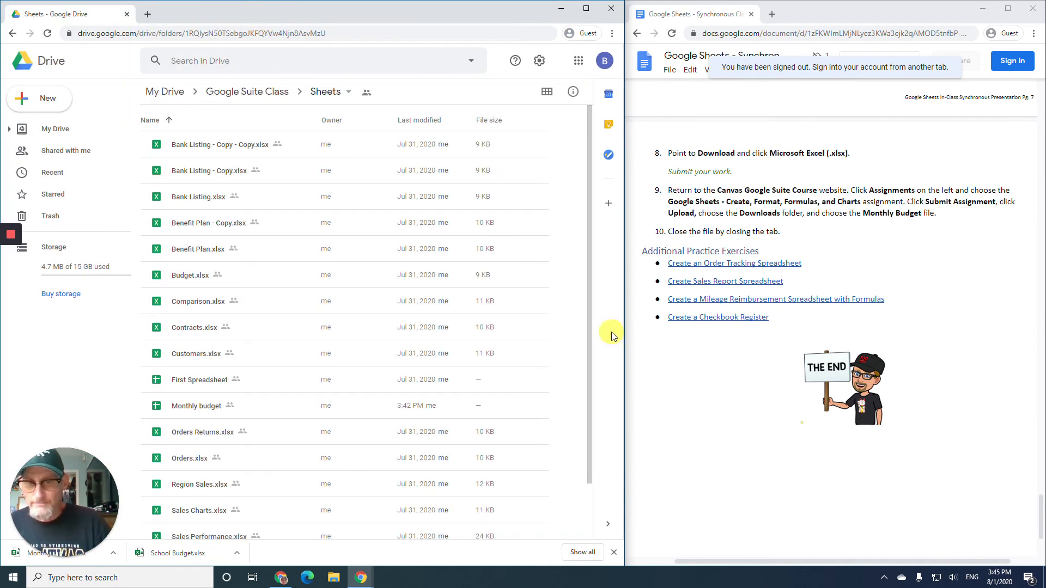